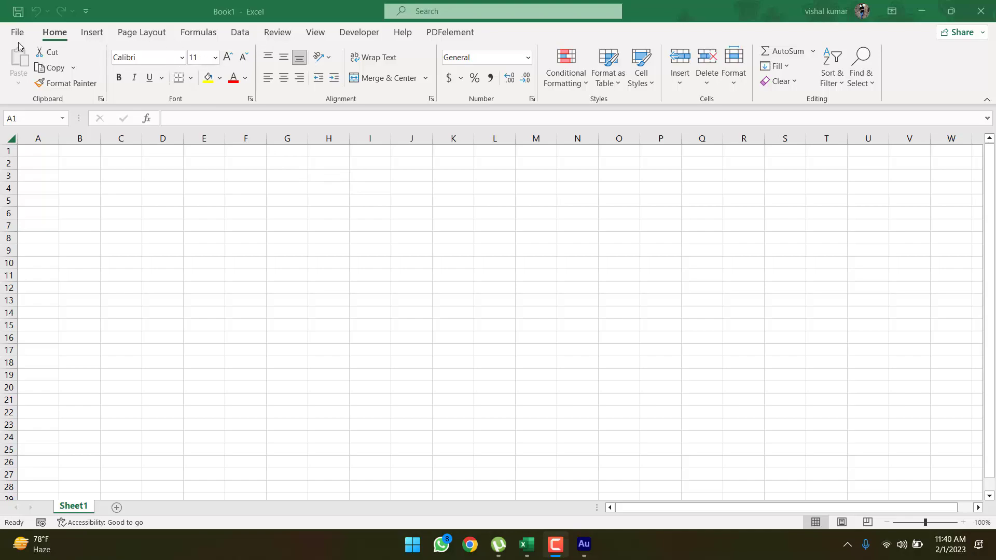
Open the Office Add-ins store
click(95, 35)
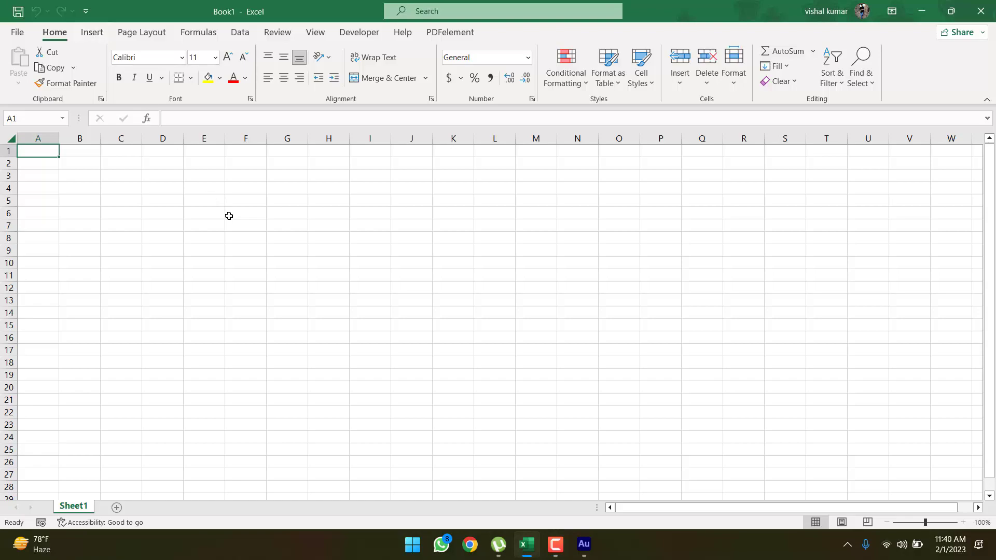
click(99, 35)
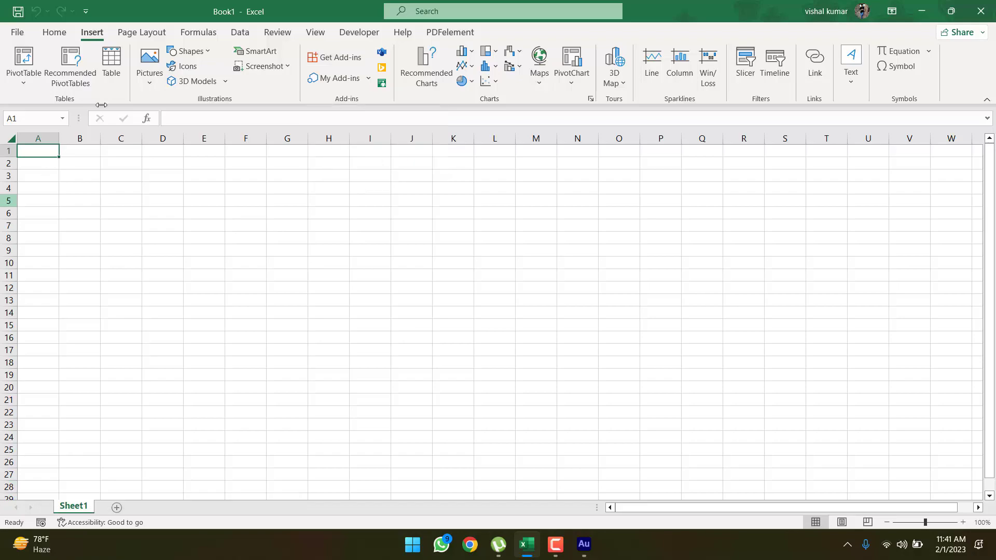
click(332, 57)
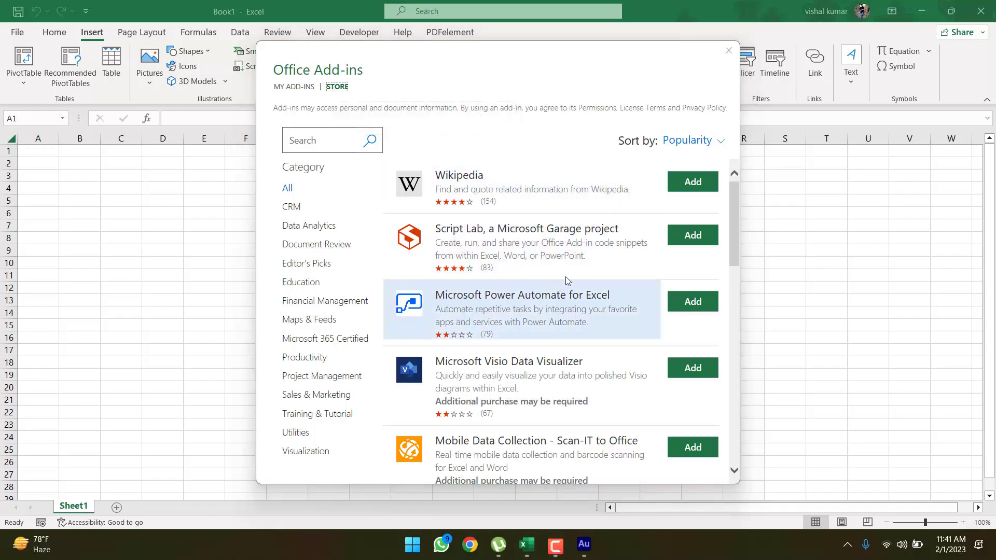
Browse the full list of add-ins offered in the store
scroll(637, 256, down, 1)
scroll(631, 260, down, 1)
scroll(574, 211, up, 1)
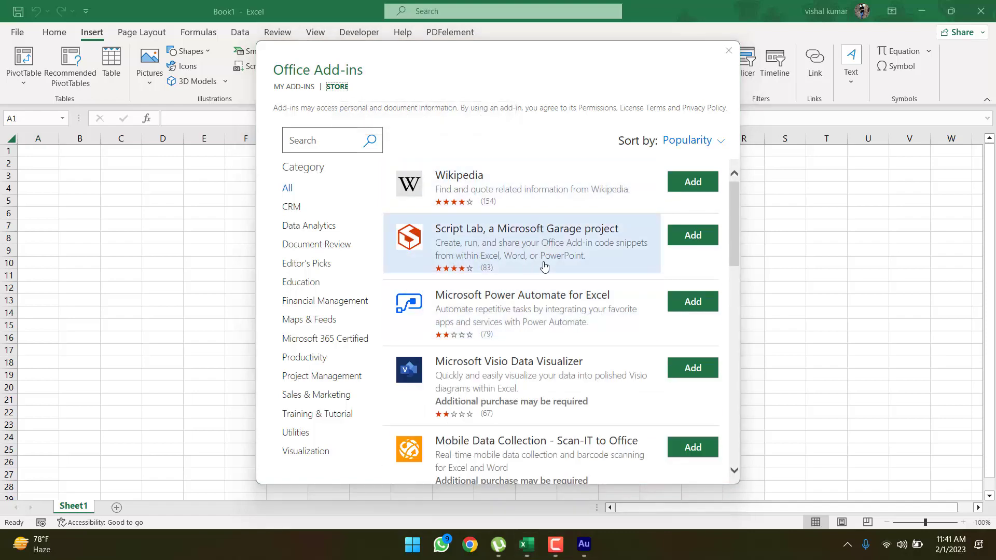
scroll(545, 265, down, 1)
scroll(544, 265, down, 6)
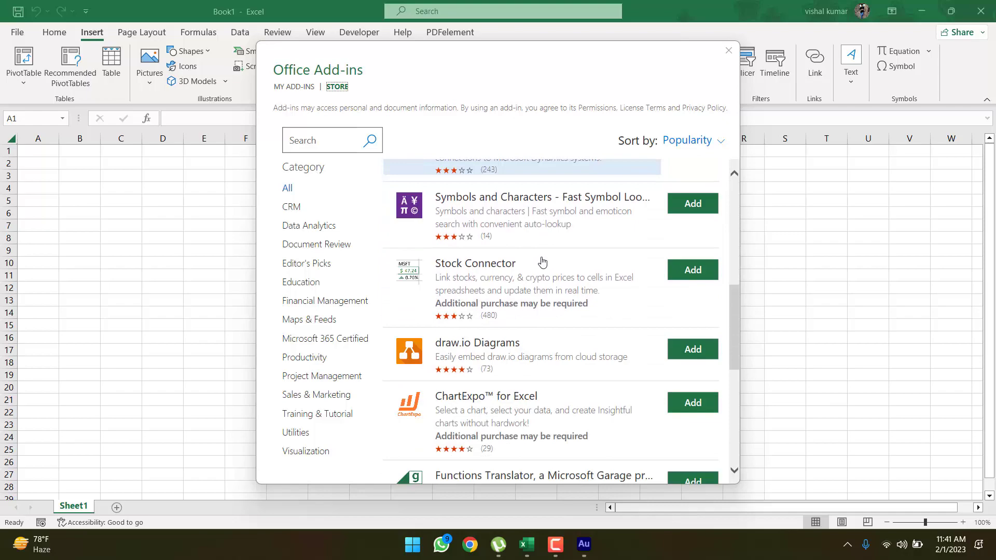
scroll(542, 261, down, 7)
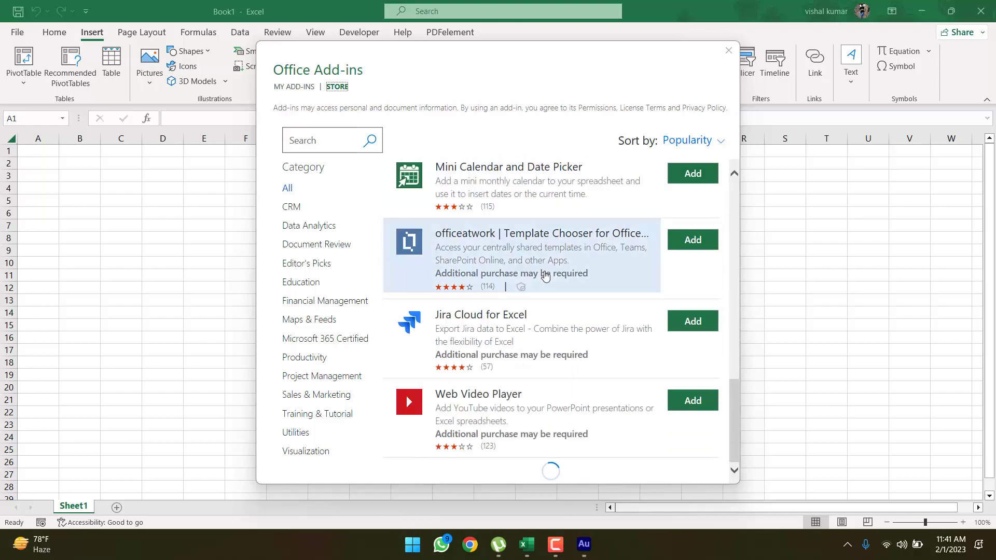
scroll(544, 275, up, 10)
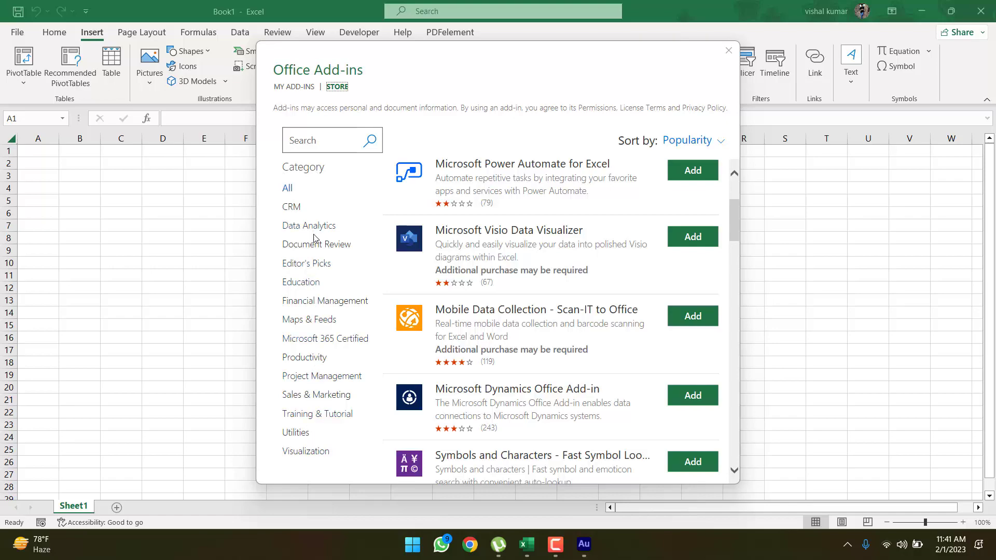
Browse the add-ins in the Education and Data Analytics categories
click(299, 282)
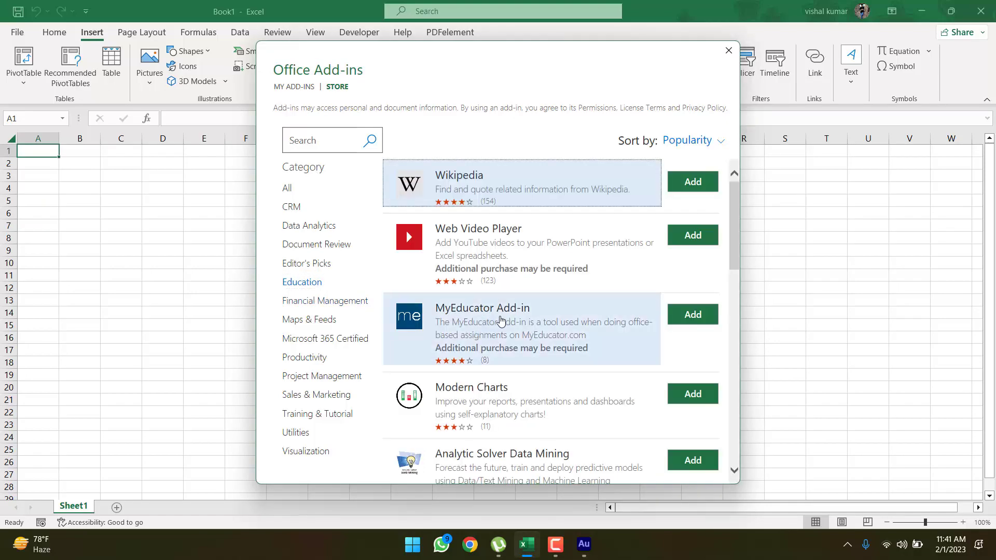
scroll(502, 321, down, 4)
scroll(503, 319, down, 2)
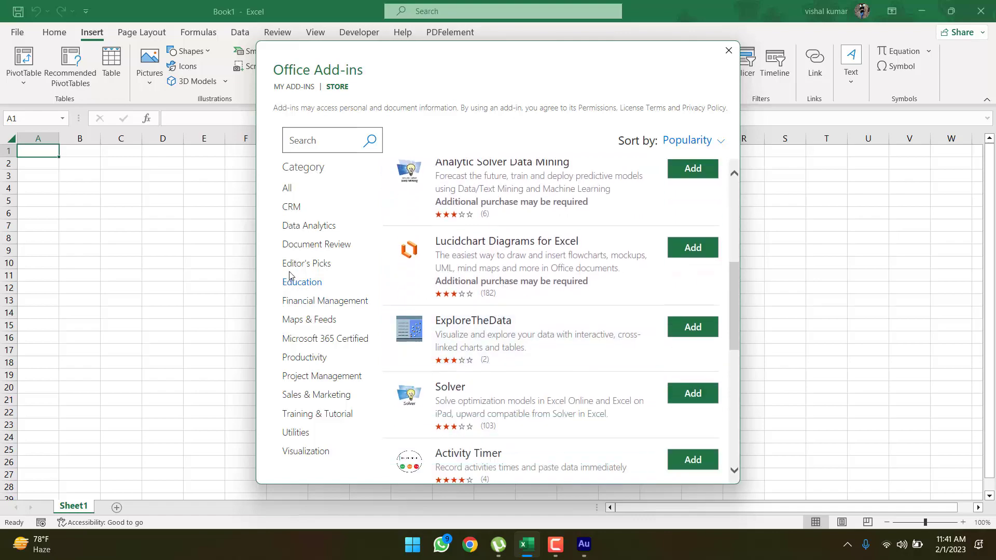
click(318, 226)
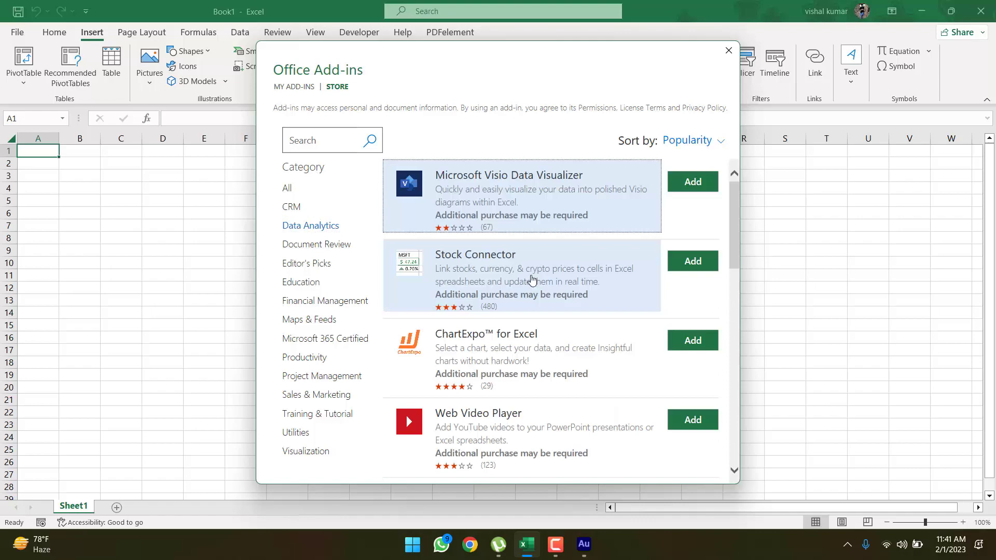
scroll(530, 287, down, 3)
scroll(530, 288, up, 3)
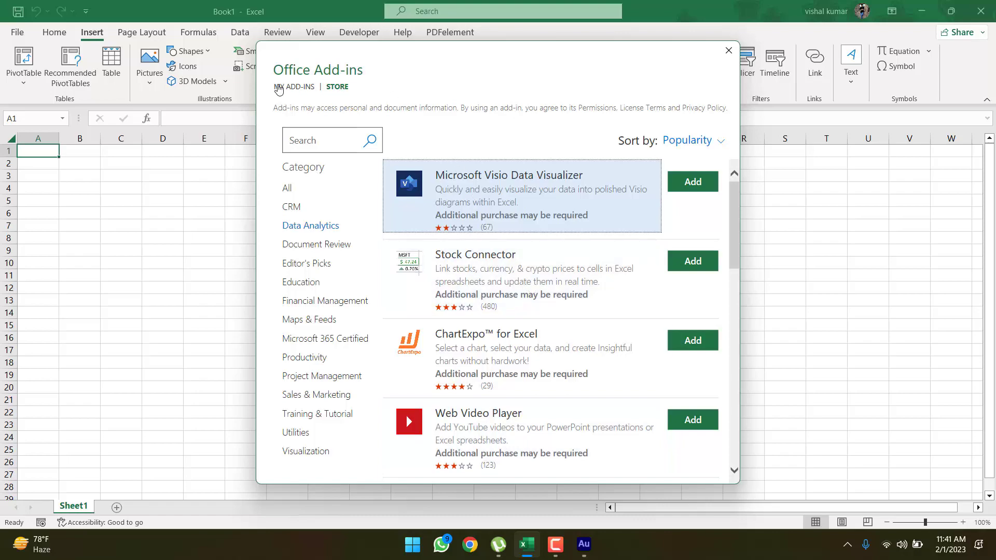
Check the account's own add-ins and return to the store listing
click(279, 87)
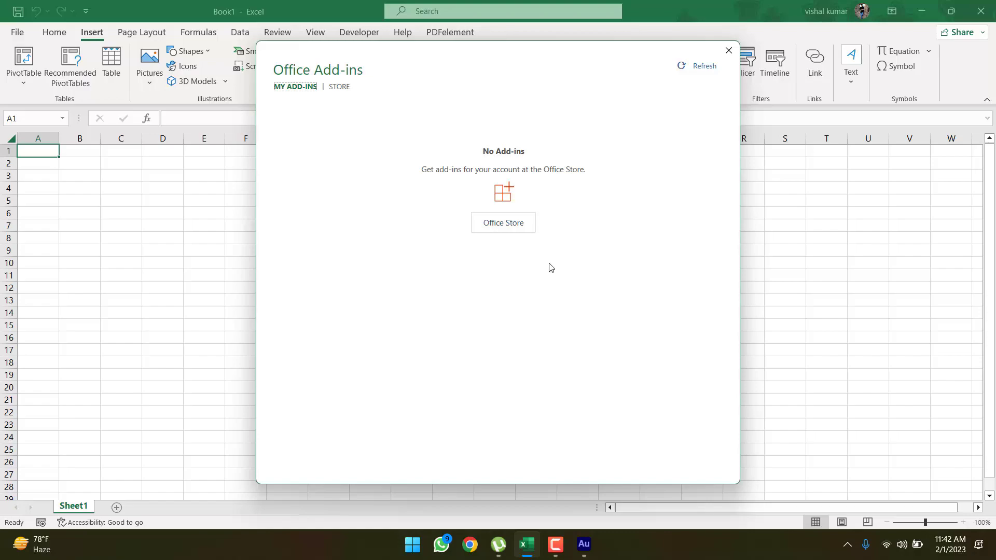
click(565, 544)
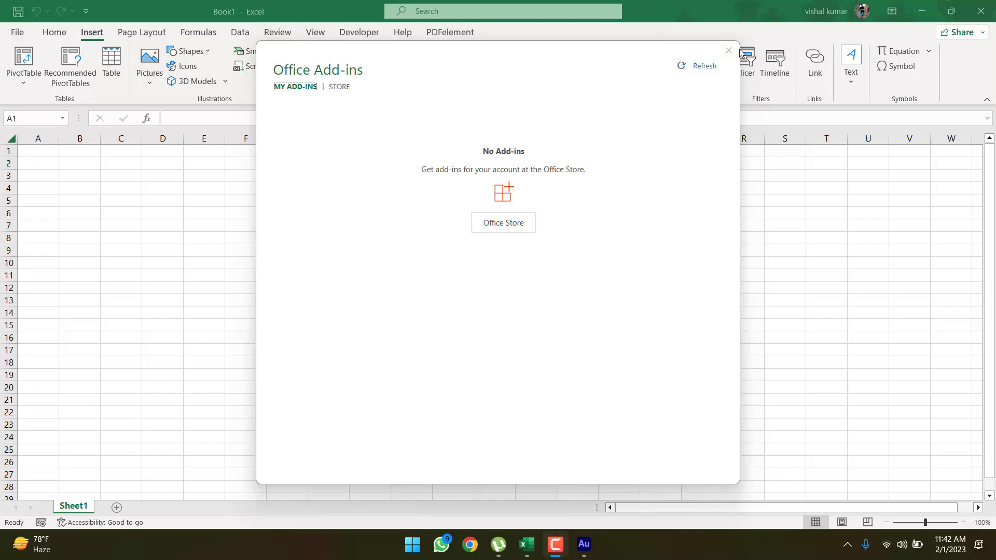
click(345, 90)
click(344, 89)
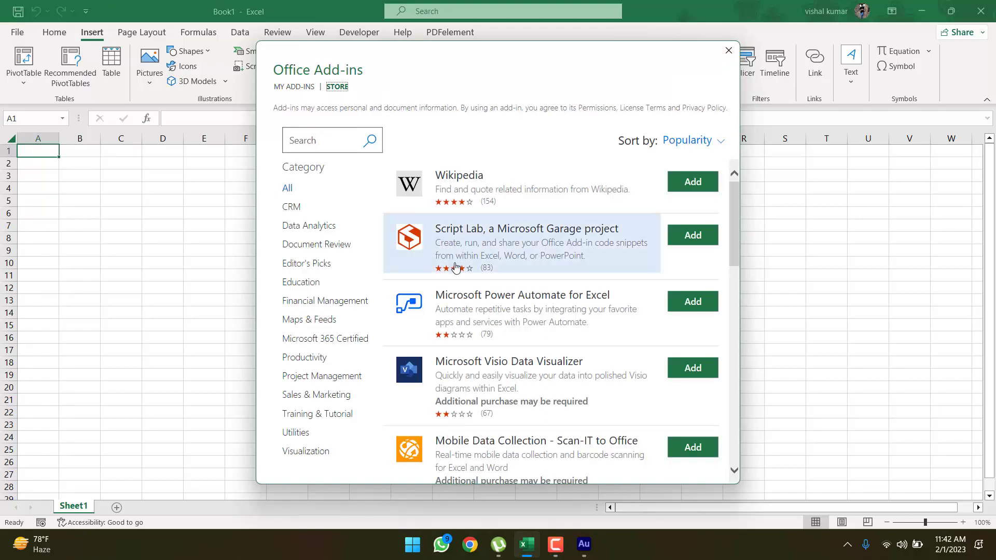
key(F9)
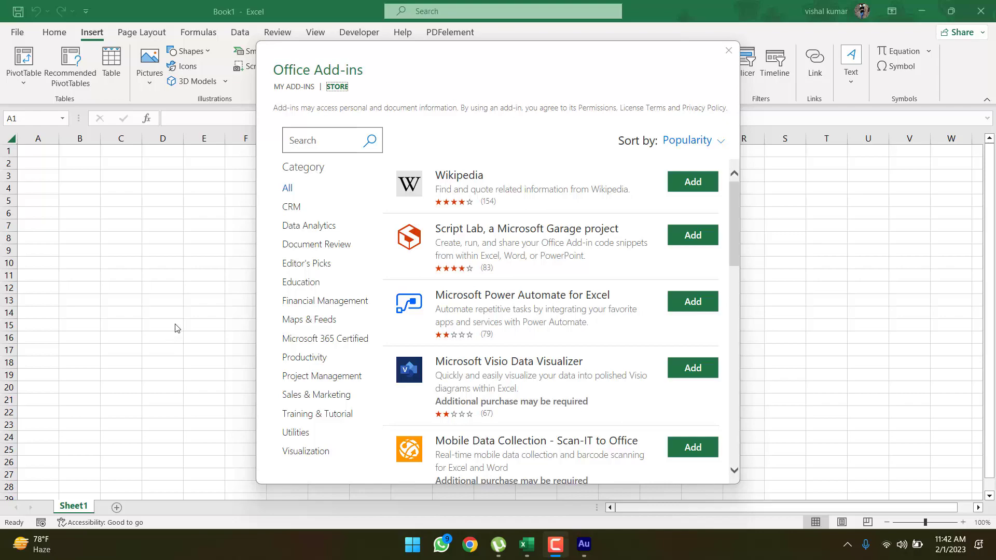
Search the store for "date" and add the Mini Calendar and Date Picker add-in, accepting its terms
click(310, 142)
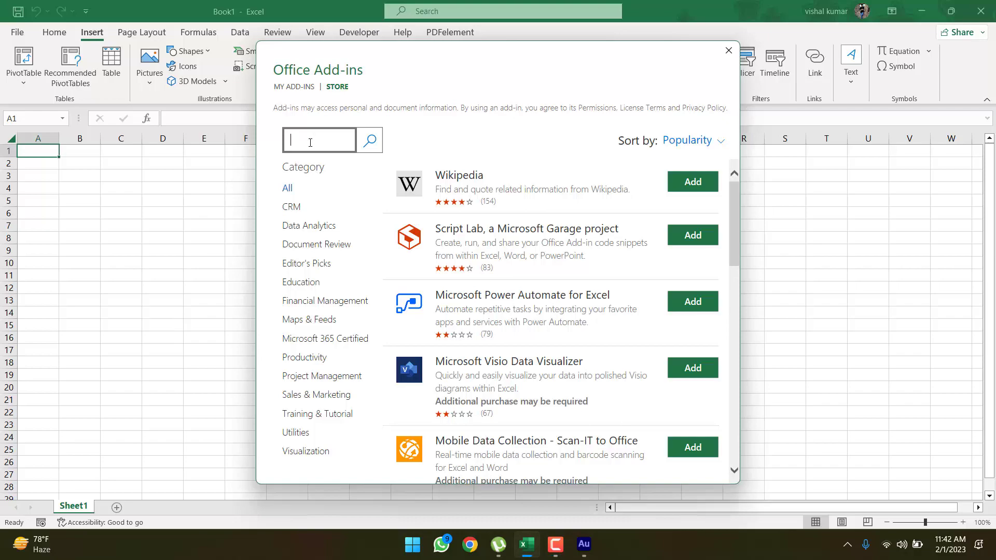
text(date)
key(Return)
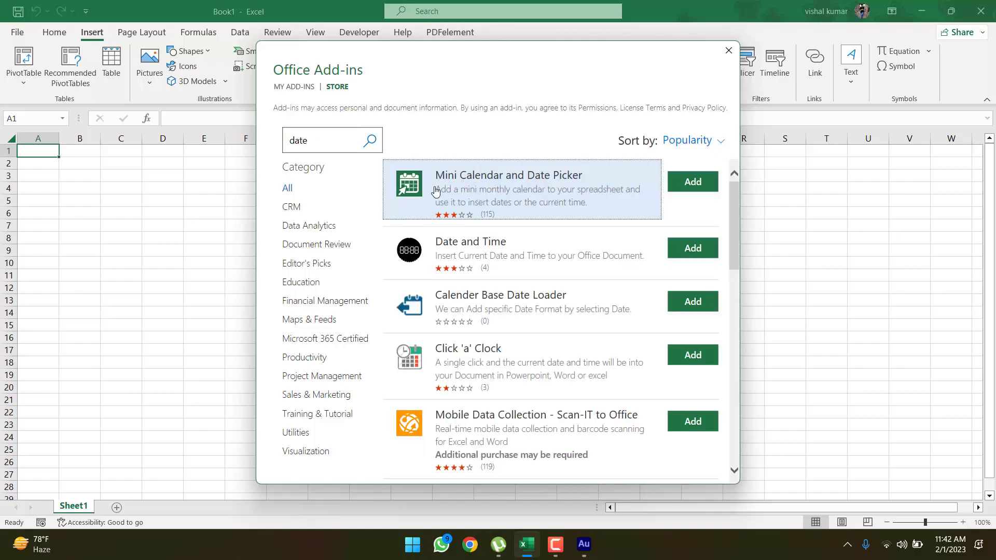
click(695, 182)
click(618, 286)
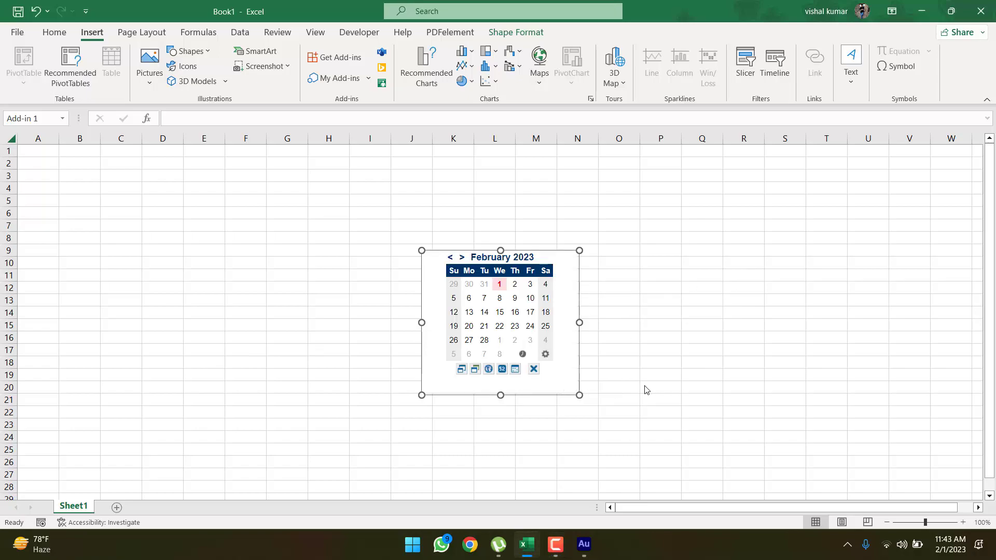
Insert 2/1/2023 in cell P9 and 2/10/2023 in P10 from the calendar, auto-fitting the width of column P
click(405, 213)
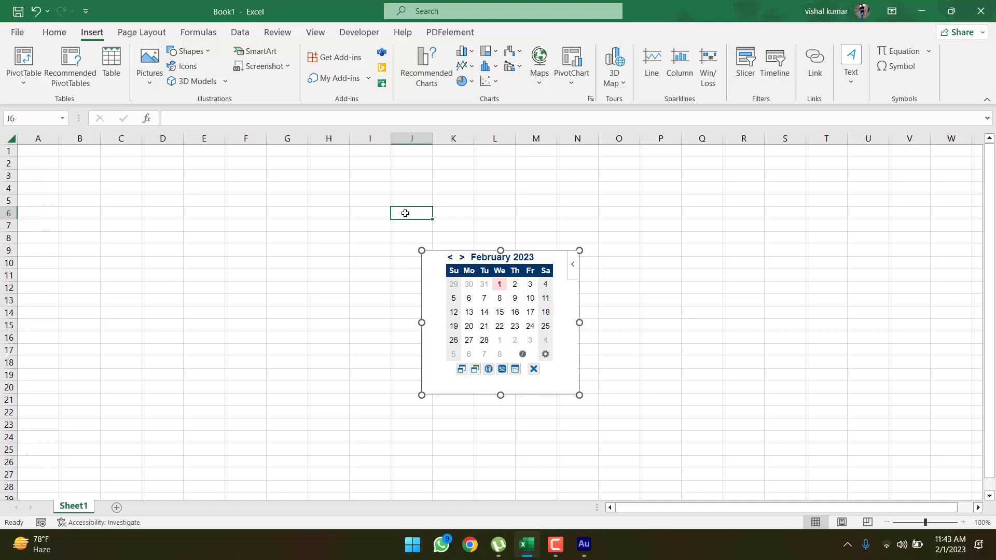
click(654, 251)
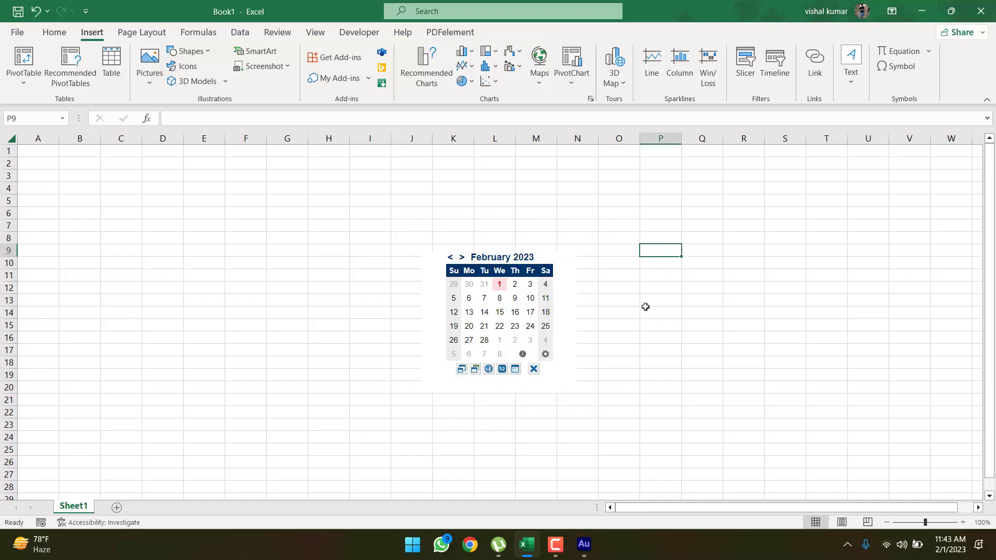
click(499, 284)
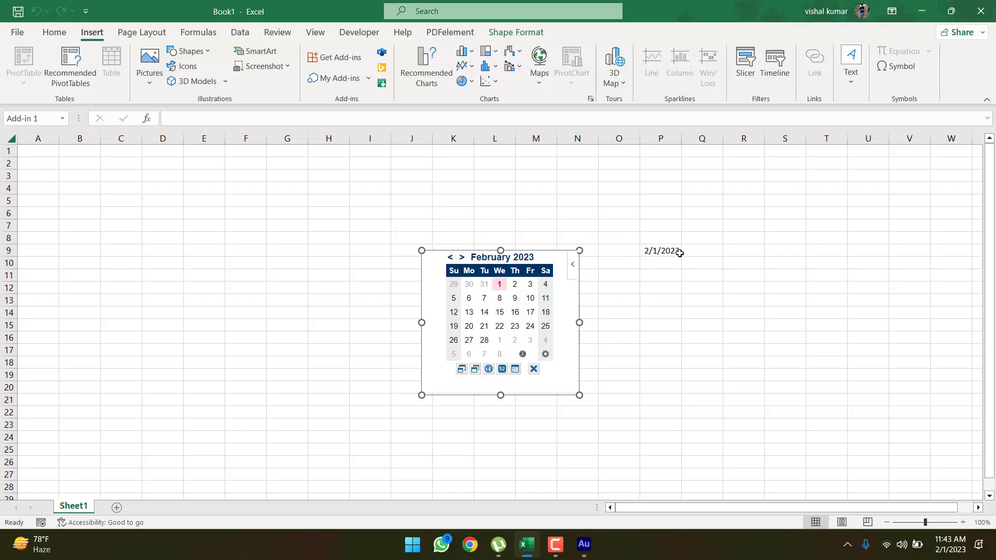
click(673, 262)
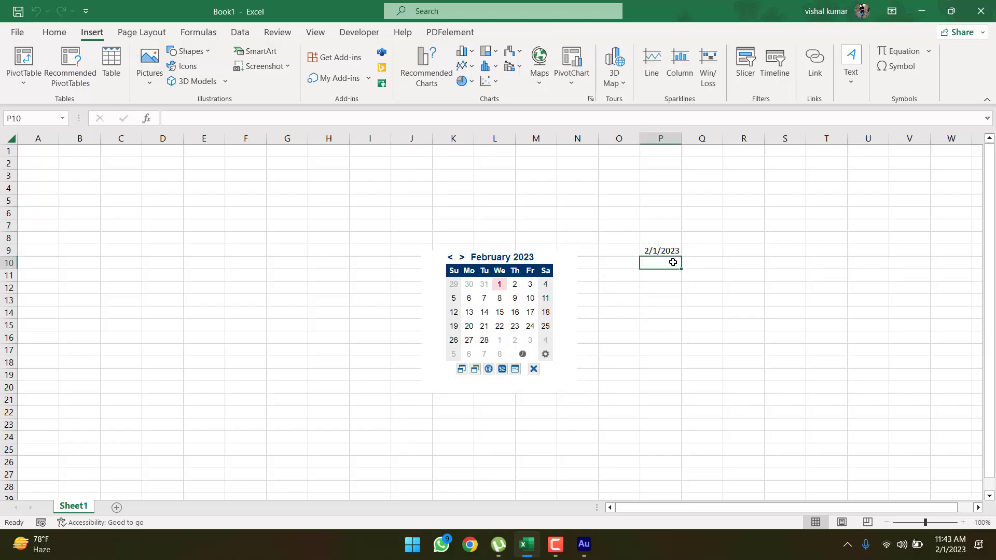
click(529, 300)
double_click(681, 138)
Overwrite cell P10 with 2/11/2023 and insert 2/24/2023 in P14 using the calendar
click(544, 305)
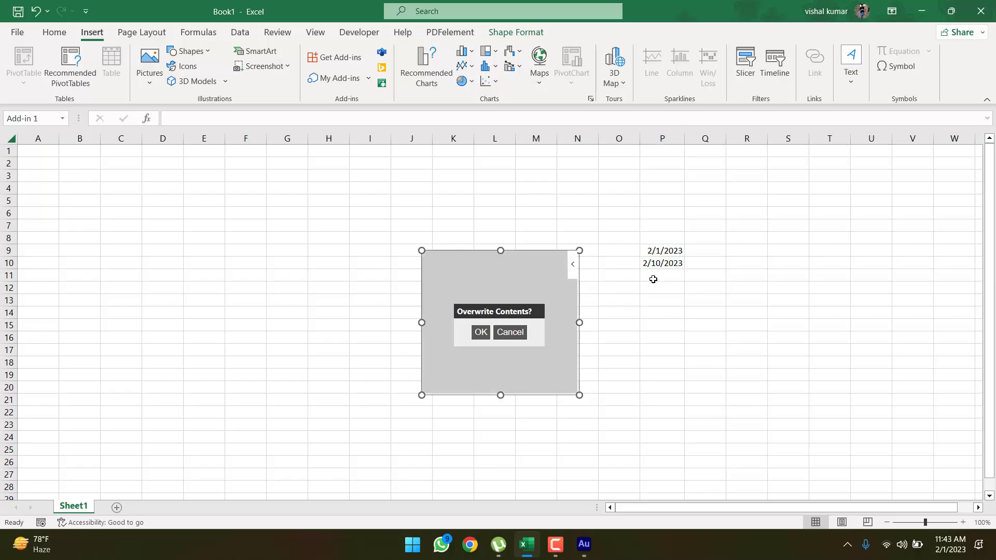
click(481, 333)
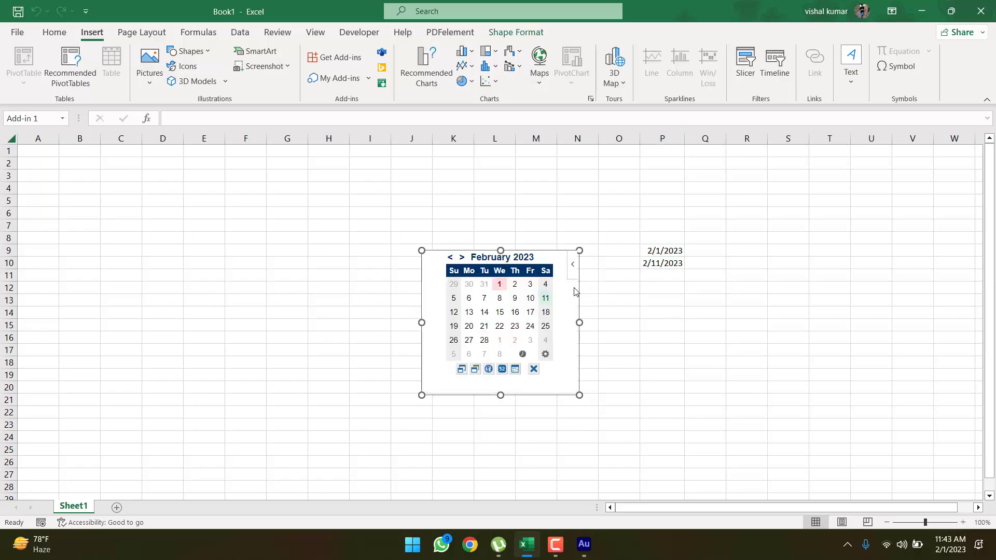
click(672, 311)
click(527, 328)
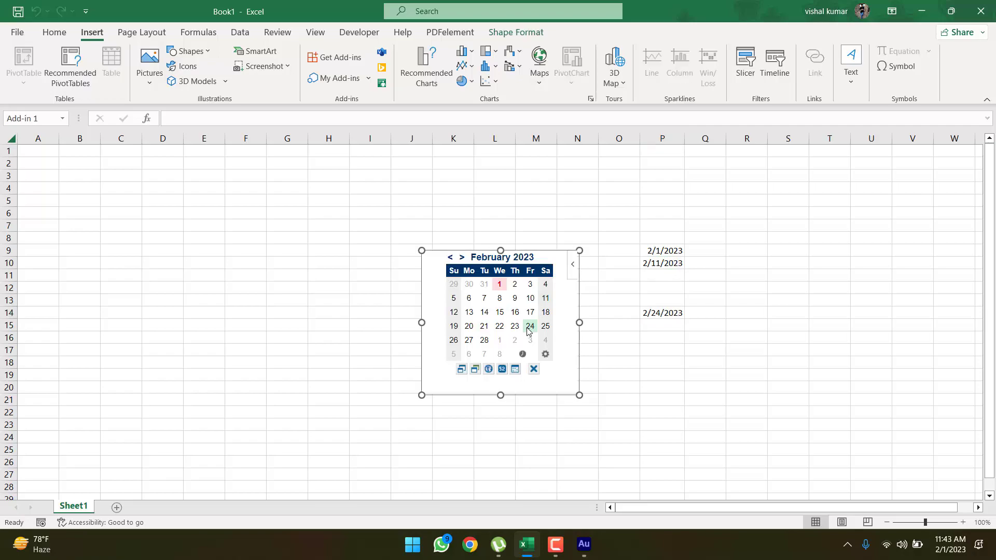
Select cell R9 and toggle the calendar's week numbers on and off twice
click(748, 257)
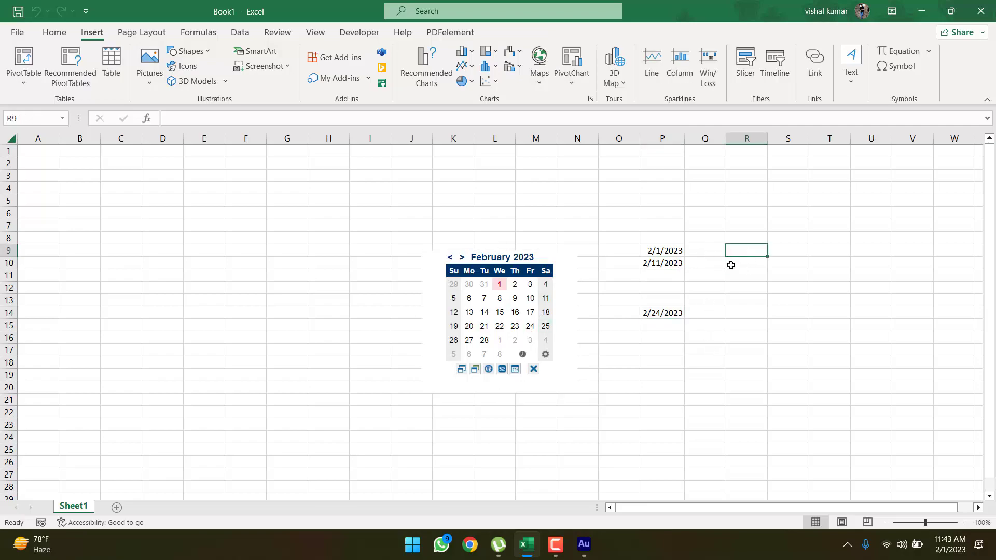
click(502, 369)
click(502, 371)
click(502, 370)
click(503, 371)
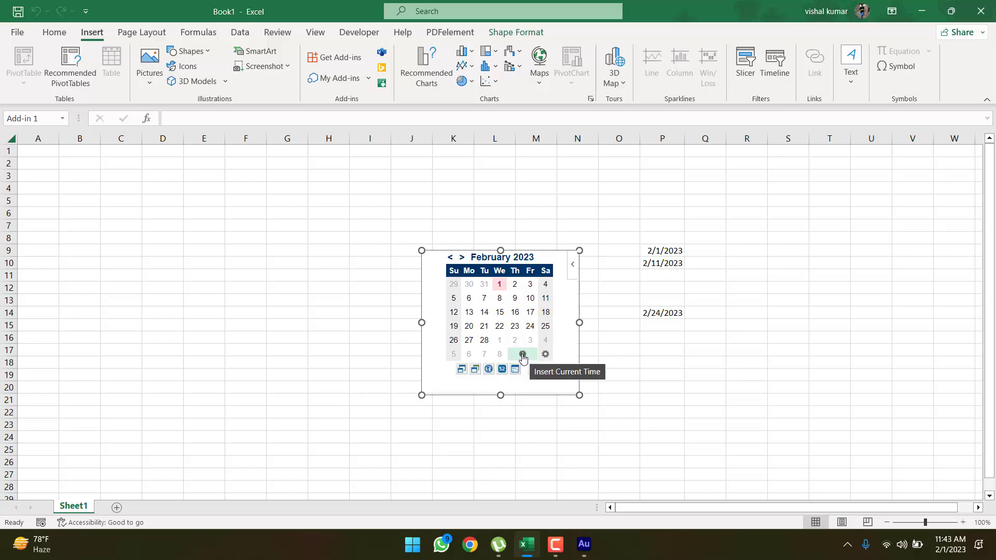
Insert the current time into cells R9 and R11 with the calendar add-in
click(523, 355)
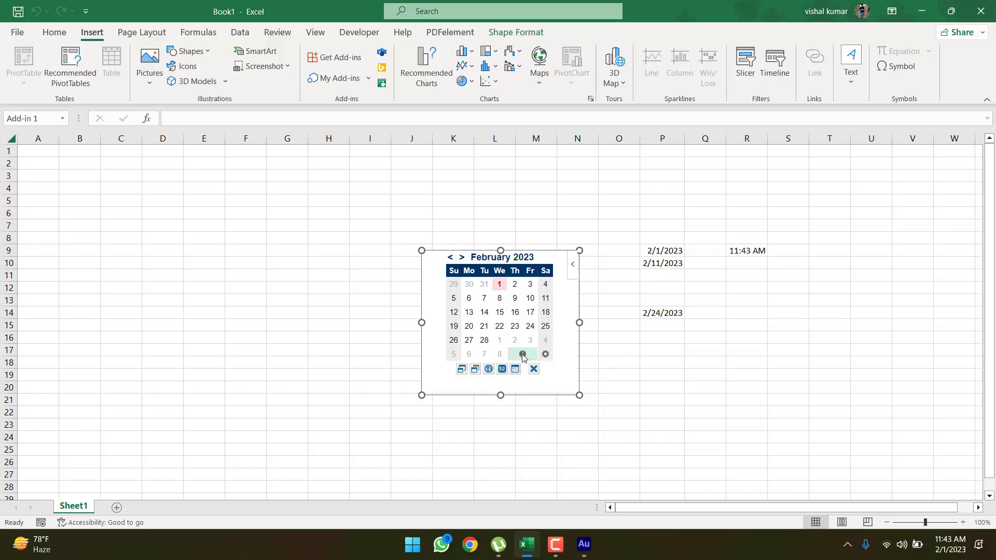
click(750, 253)
click(751, 279)
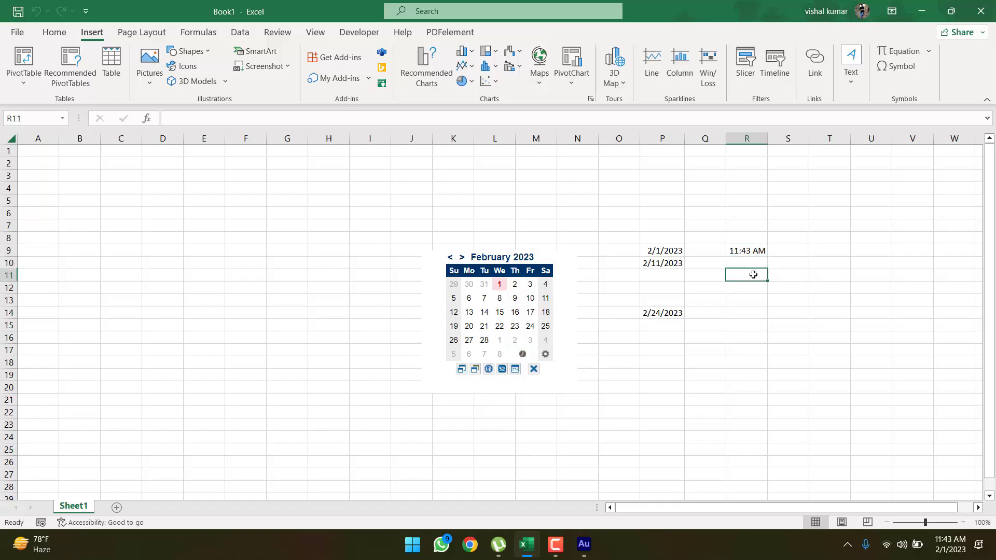
click(523, 355)
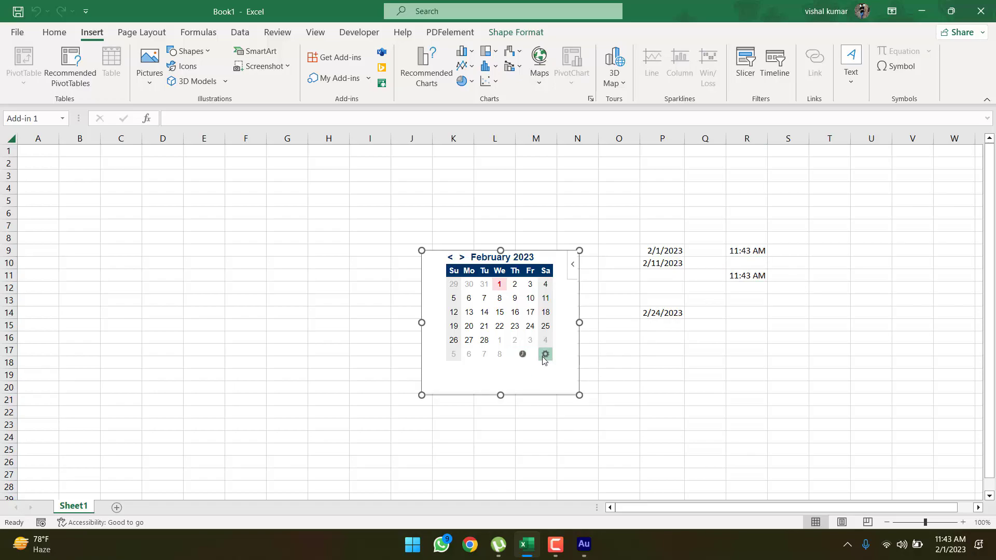
Open and dismiss the calendar's date range selection, and show the week numbers in the calendar
click(521, 369)
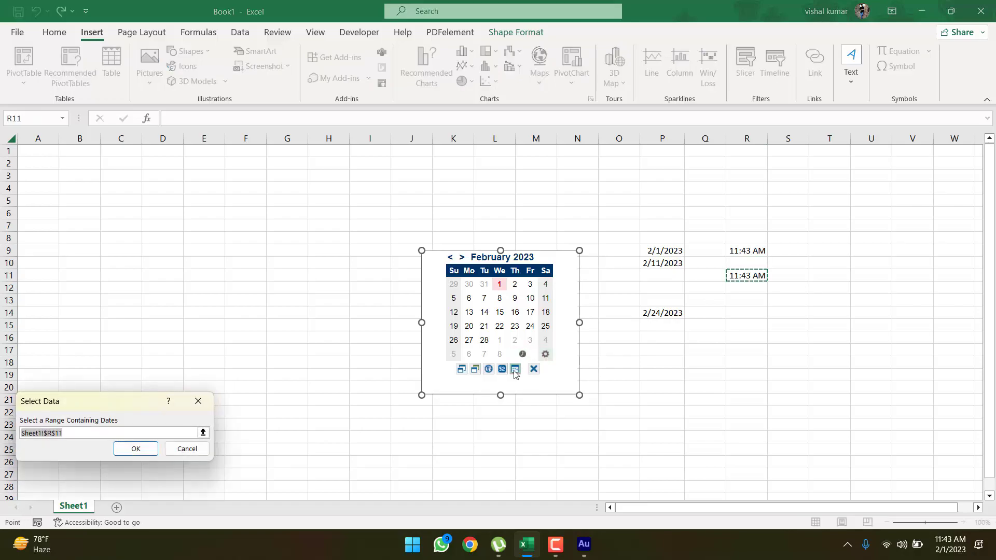
click(200, 402)
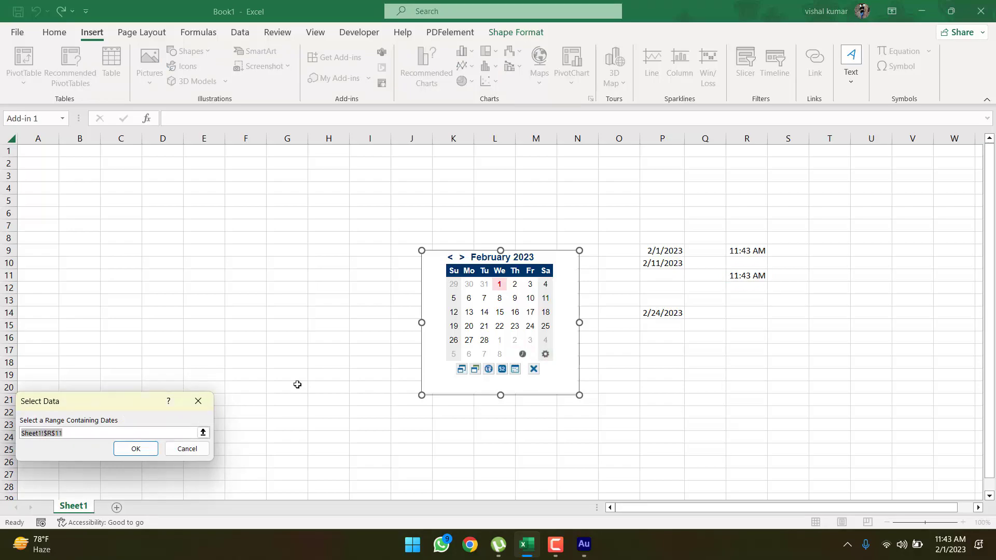
click(501, 369)
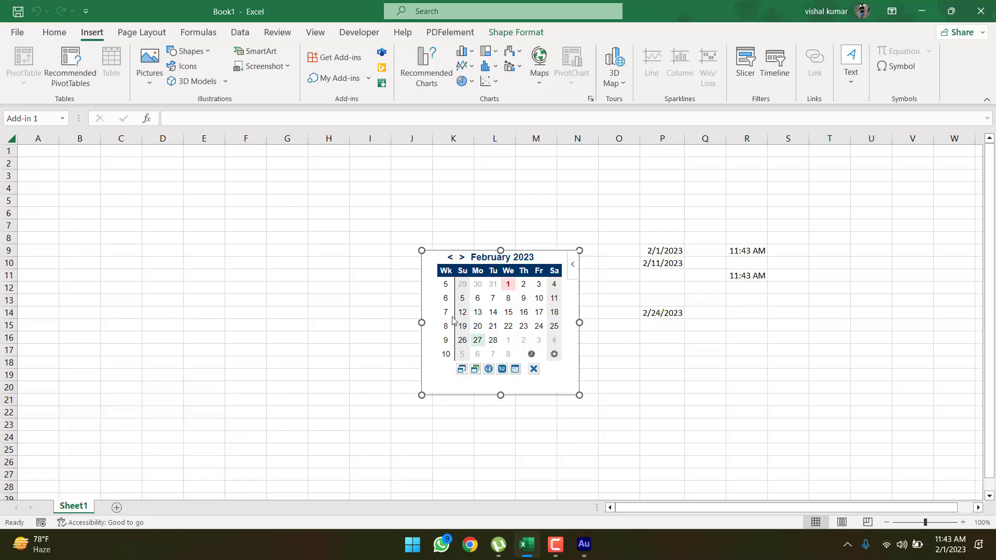
Advance the calendar to November 2023 and switch it to the Mon-1st U.S. Calendar System
click(462, 258)
click(462, 257)
click(462, 257)
click(462, 257)
click(461, 257)
click(462, 257)
click(461, 257)
click(462, 257)
click(462, 258)
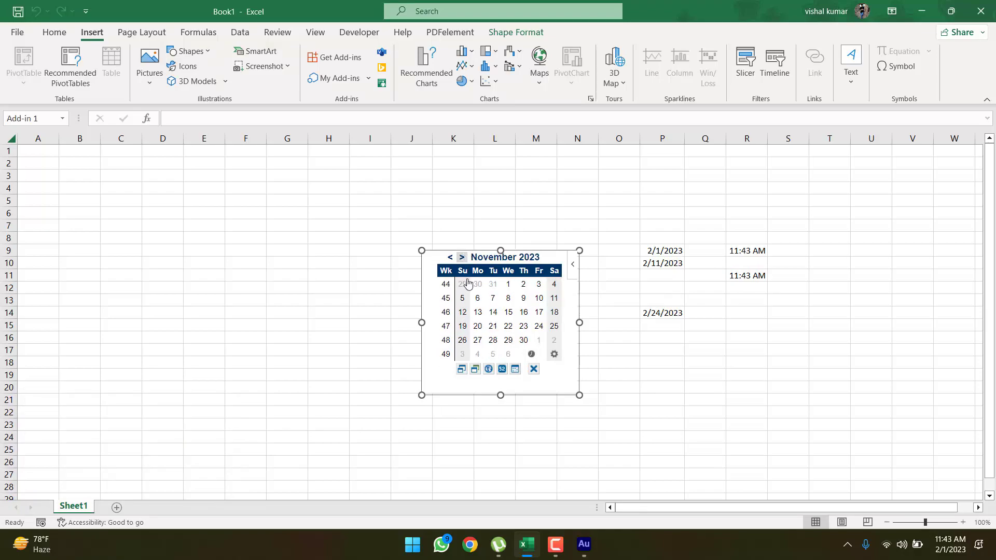
click(489, 370)
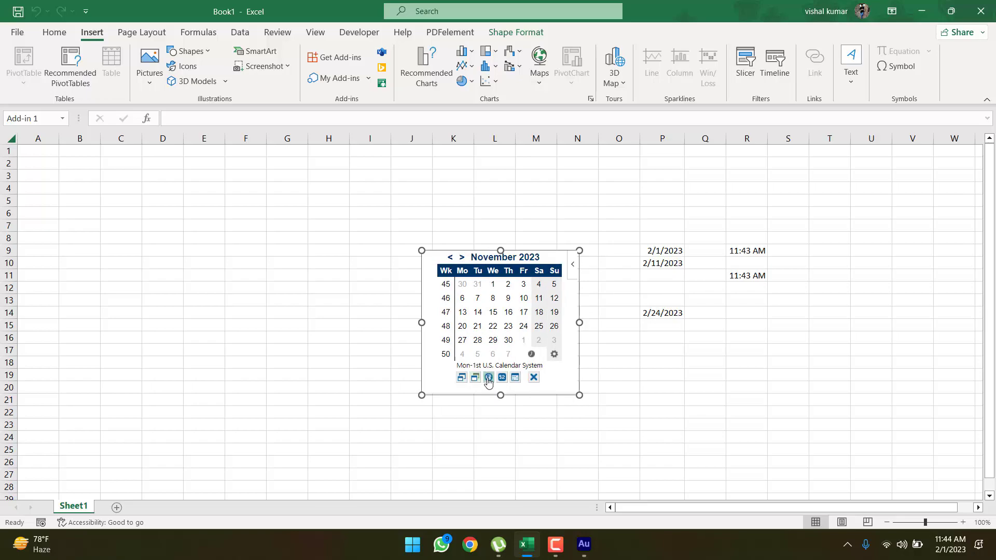
Set the calendar to the Tue-1st U.S. Calendar System with the grey theme, and view the add-in's own options list
click(475, 379)
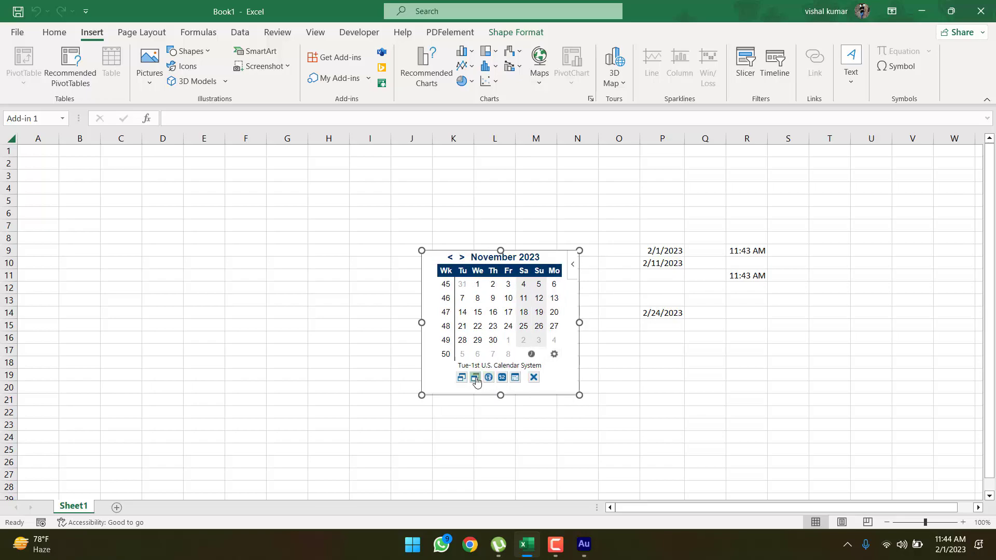
click(532, 369)
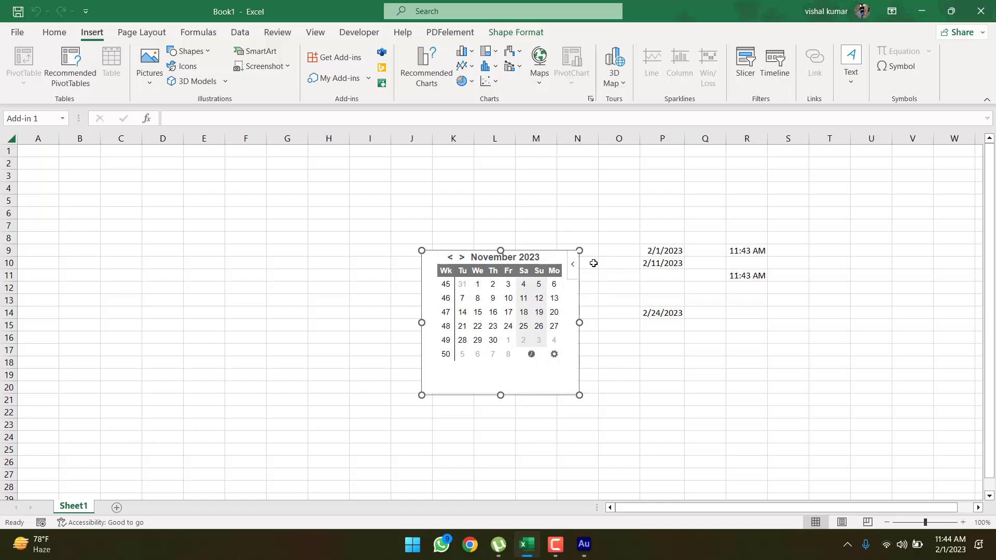
click(575, 266)
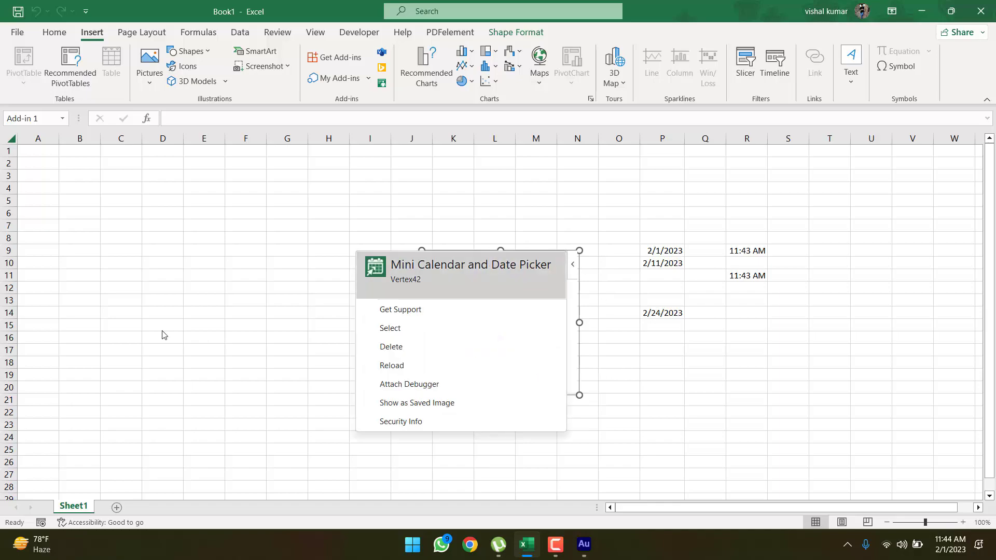
click(164, 300)
click(570, 271)
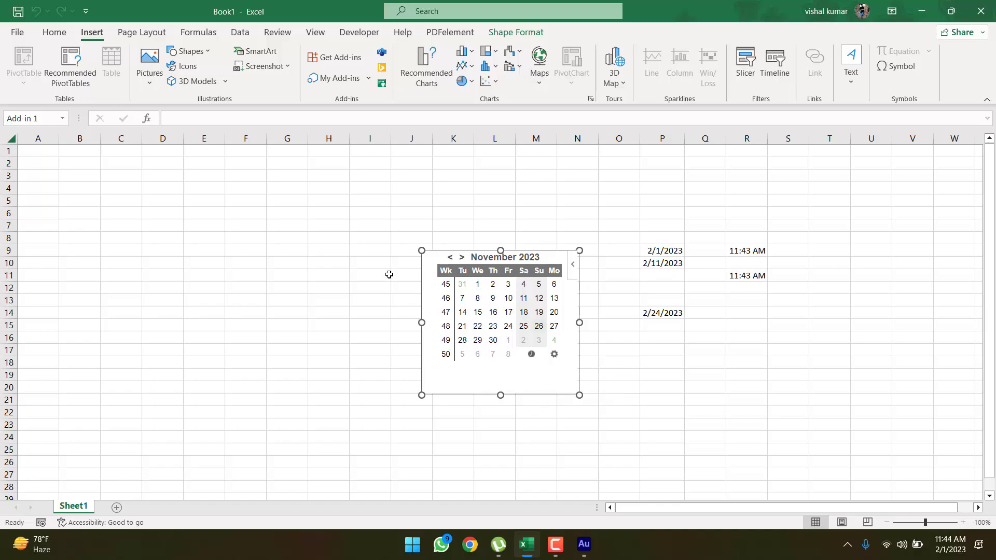
Remove the Mini Calendar and Date Picker from the installed Office add-ins
click(331, 59)
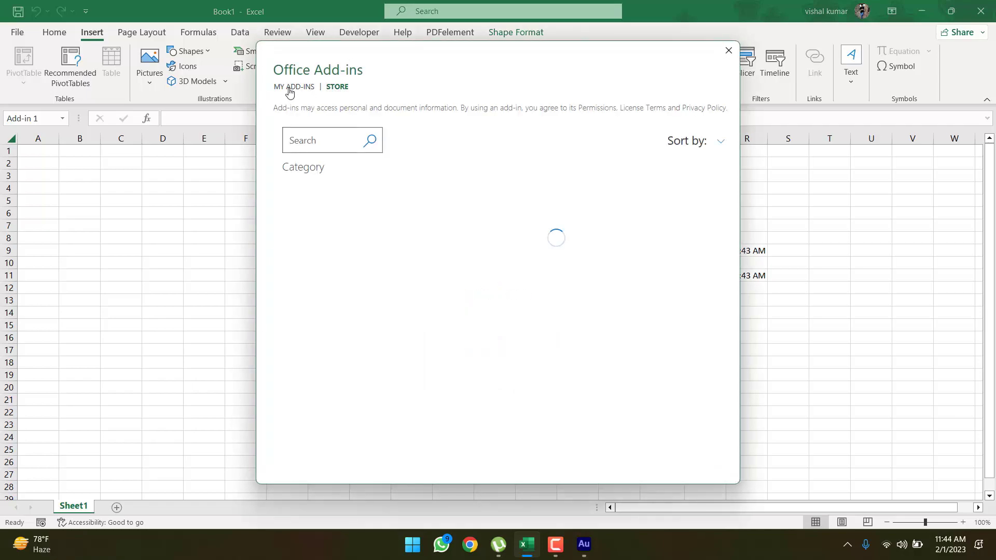
click(290, 88)
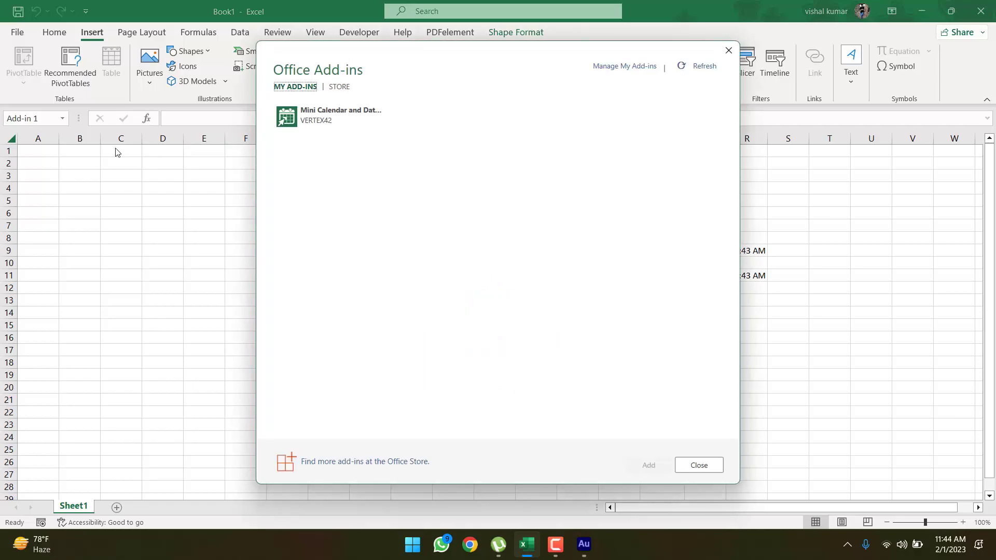
click(321, 117)
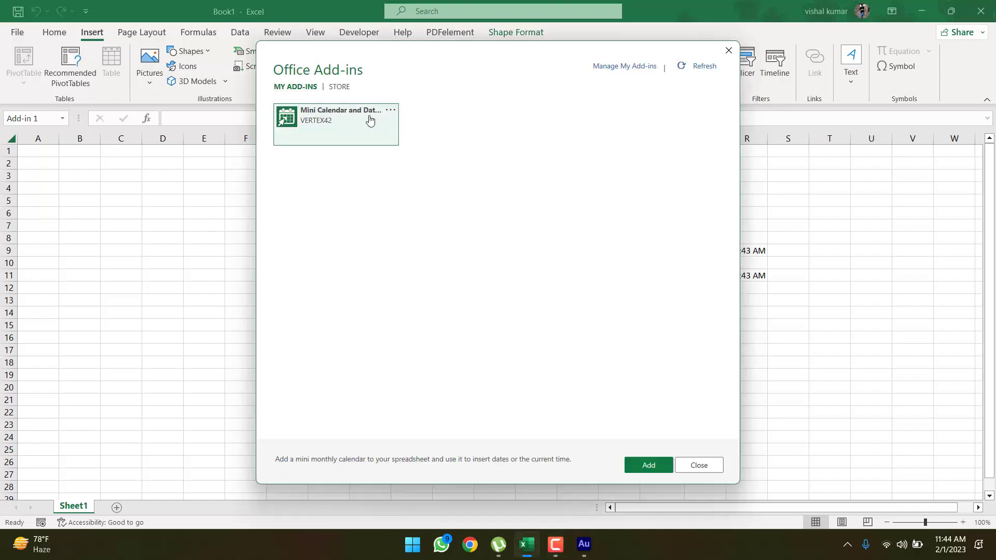
click(390, 114)
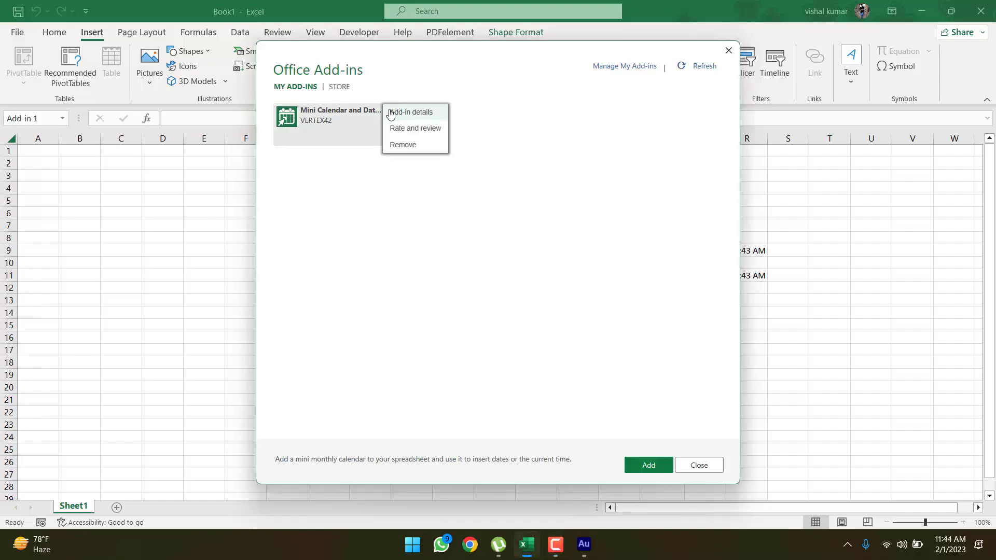
click(403, 143)
click(519, 296)
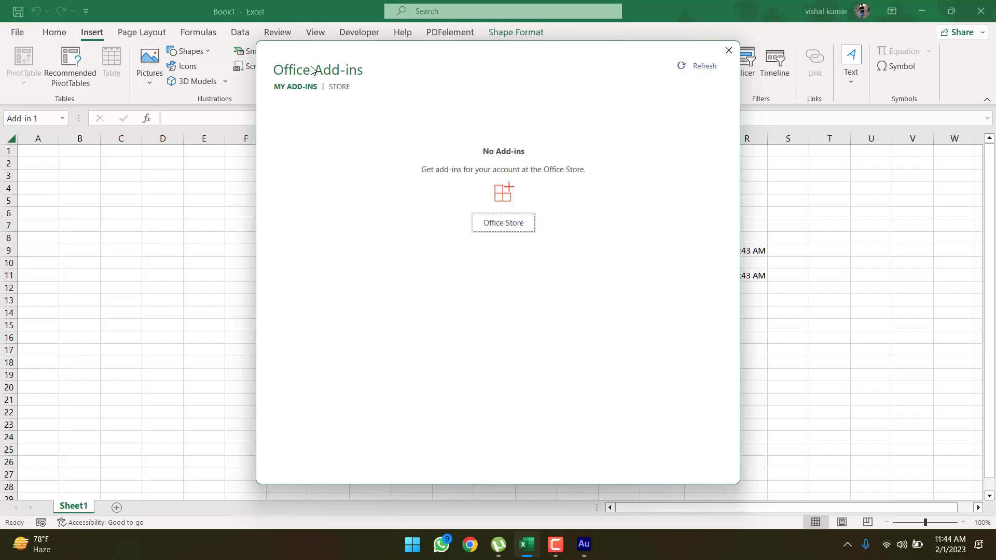
Search the Office add-ins store for "qr code" and look through the results
click(341, 89)
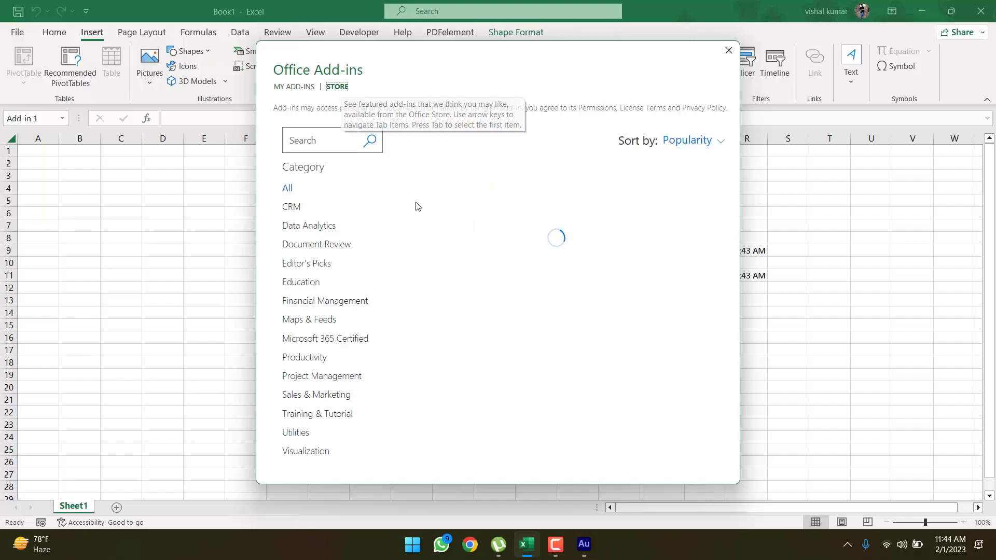
click(336, 136)
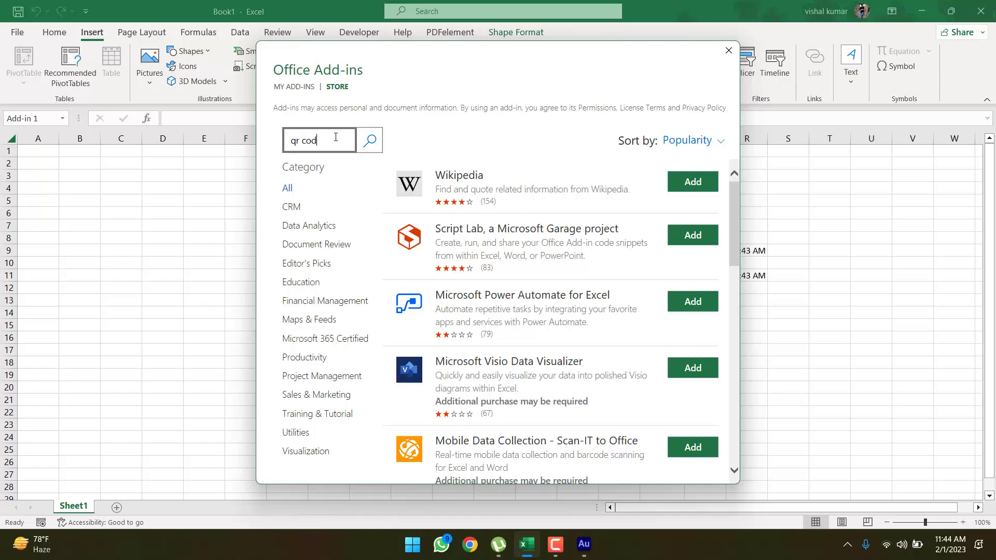
key(Return)
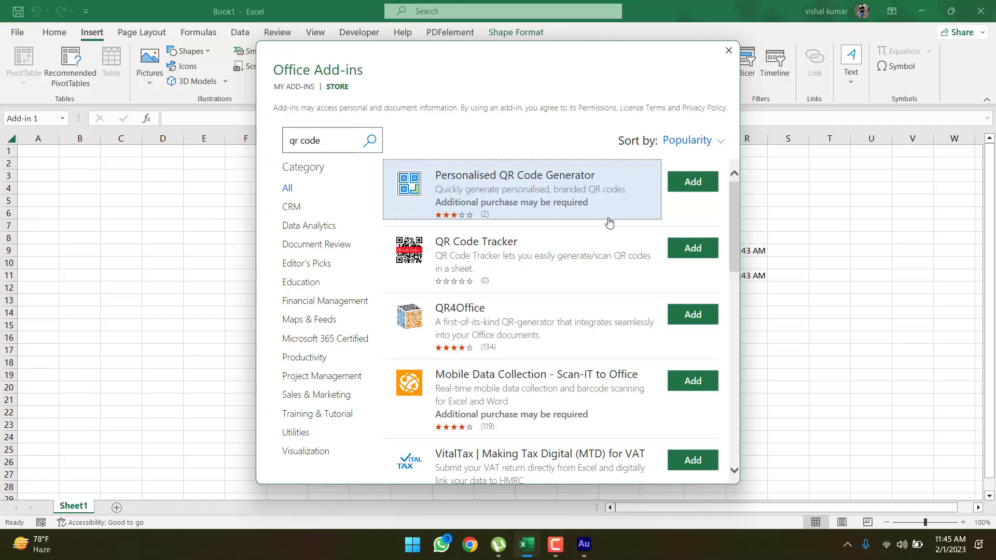
scroll(617, 228, down, 3)
scroll(615, 229, up, 3)
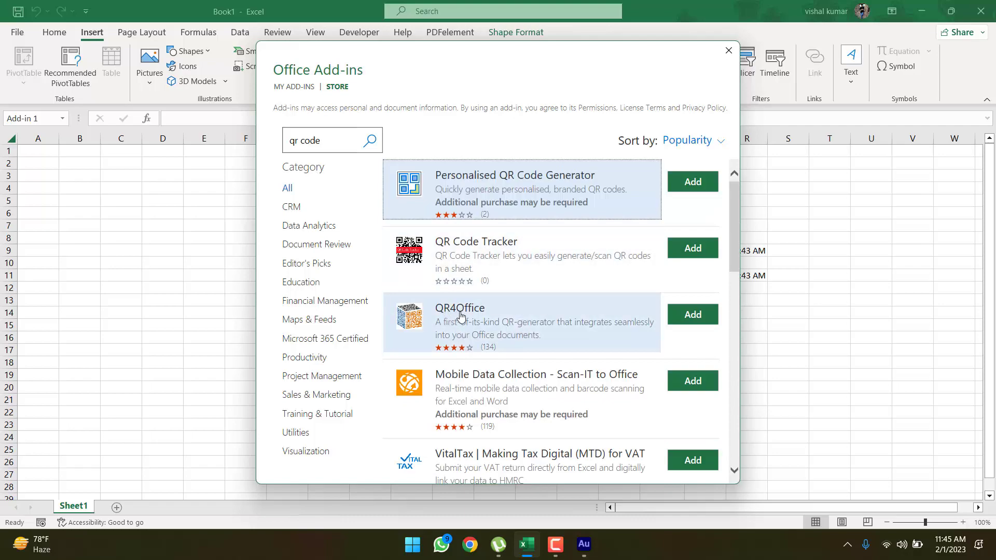
Add the QR4Office add-in, accepting its license terms, and delete the mini calendar object from the sheet
click(714, 321)
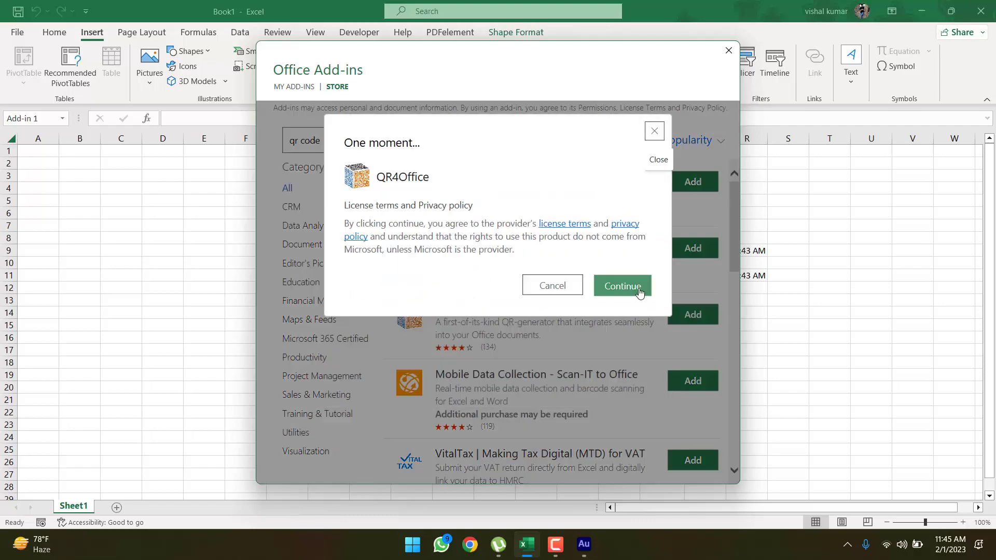
click(634, 285)
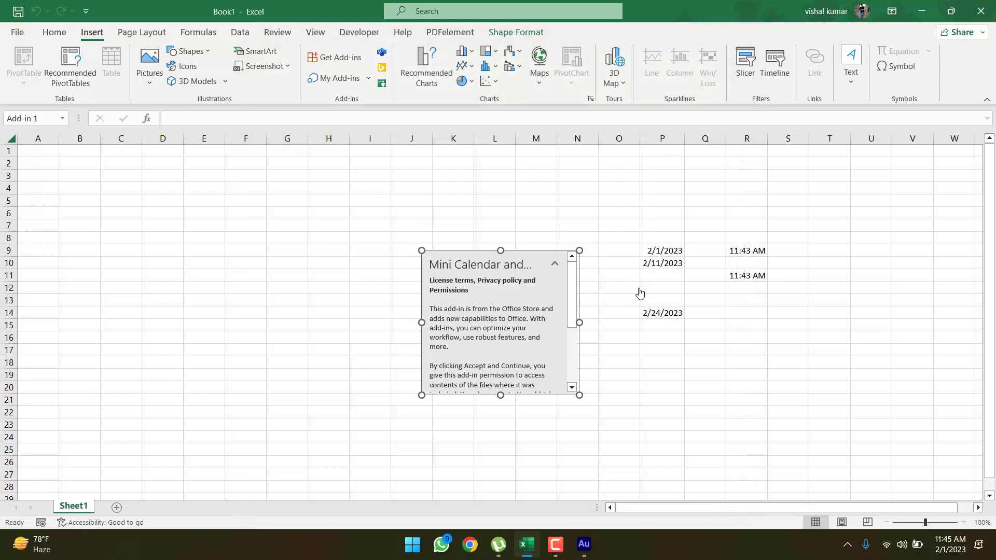
scroll(524, 290, down, 1)
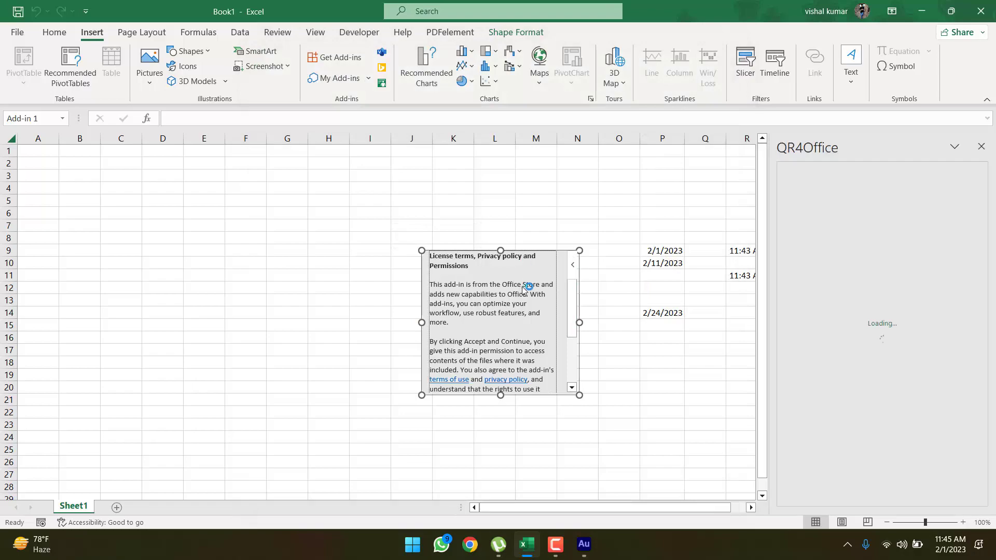
key(Delete)
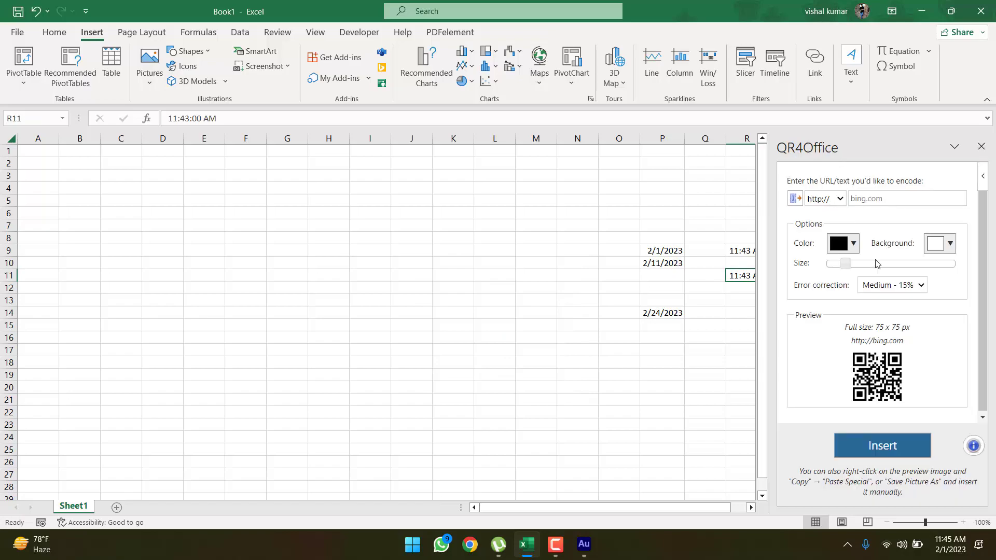
click(841, 202)
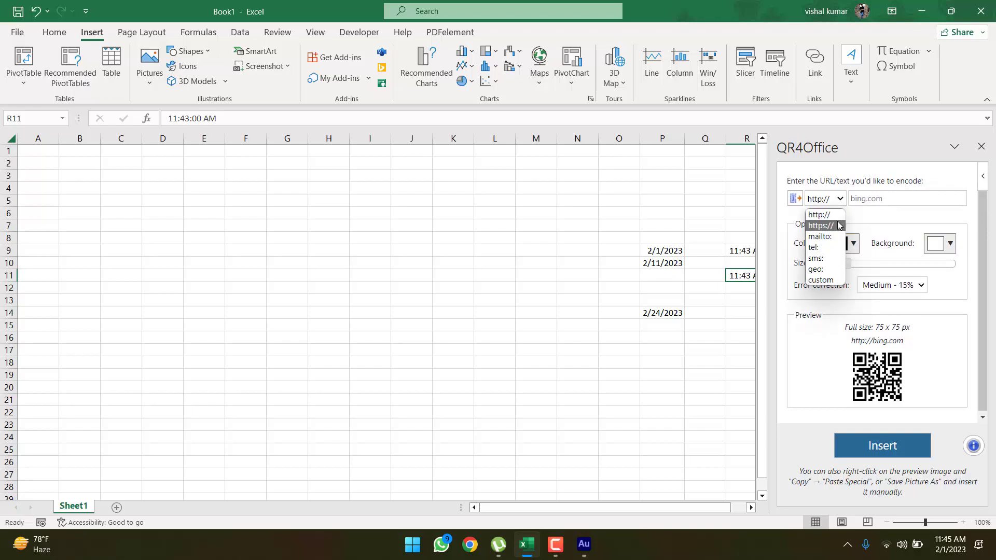
click(840, 225)
click(838, 201)
click(837, 237)
click(837, 202)
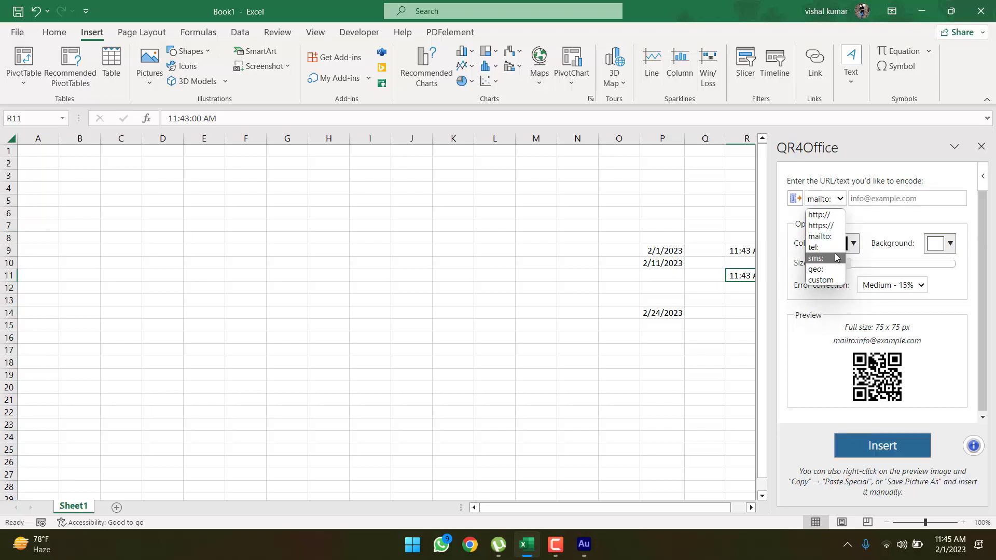
click(832, 268)
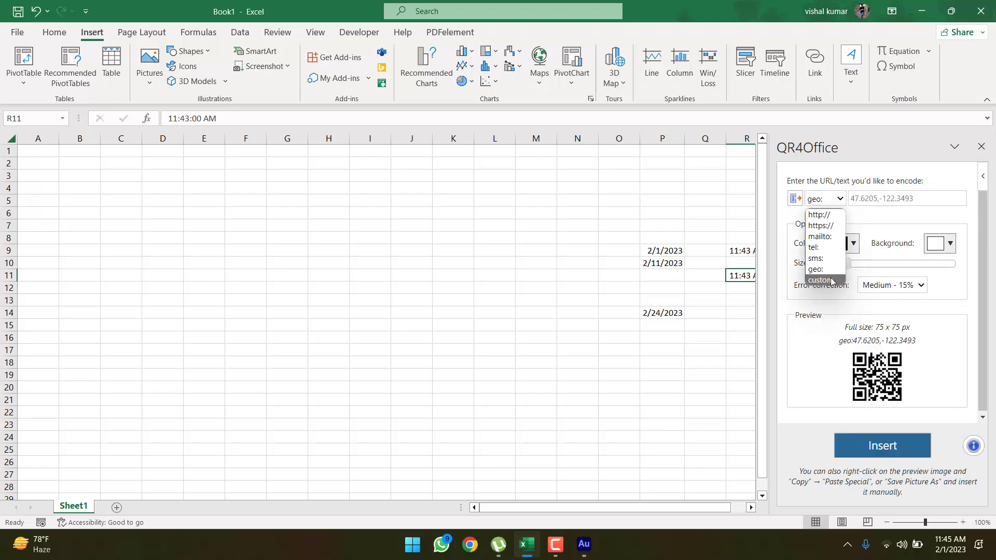
click(831, 281)
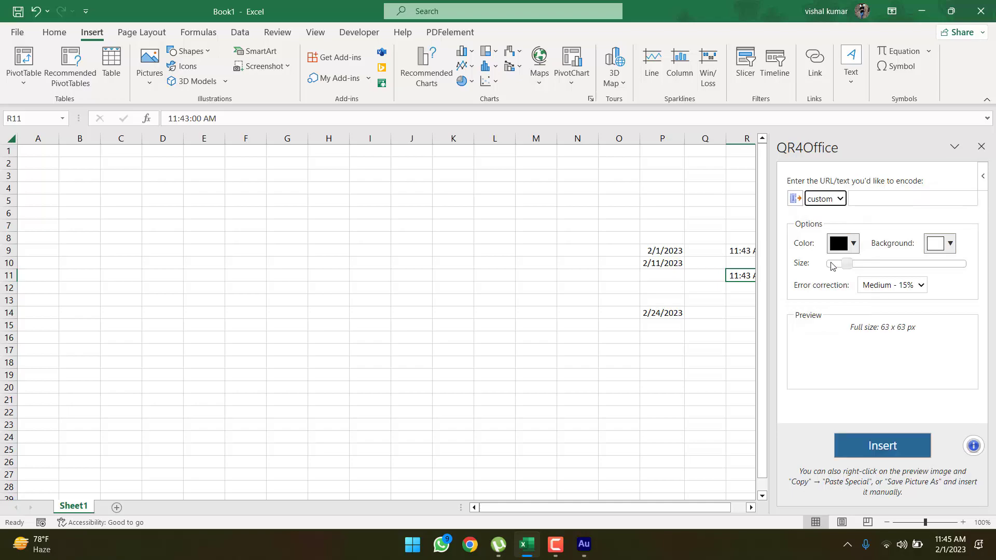
click(840, 201)
click(831, 229)
click(875, 199)
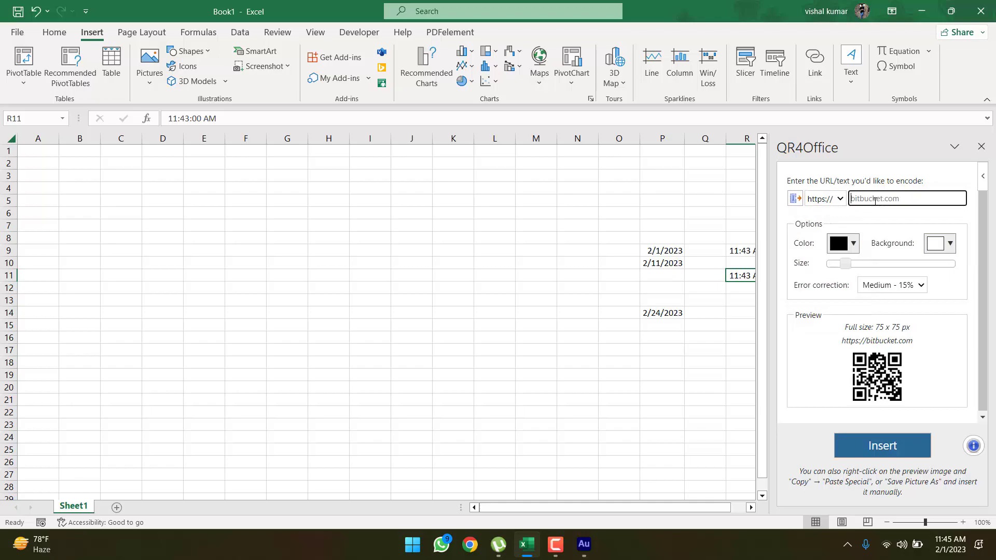
text(www.skillbuzz.in)
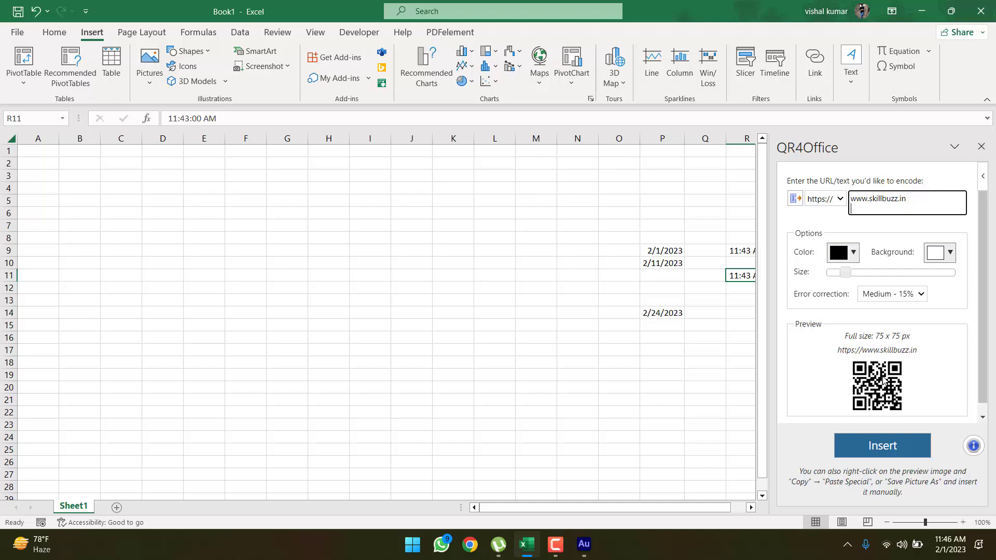
Set the QR code's foreground color to a medium red
click(854, 255)
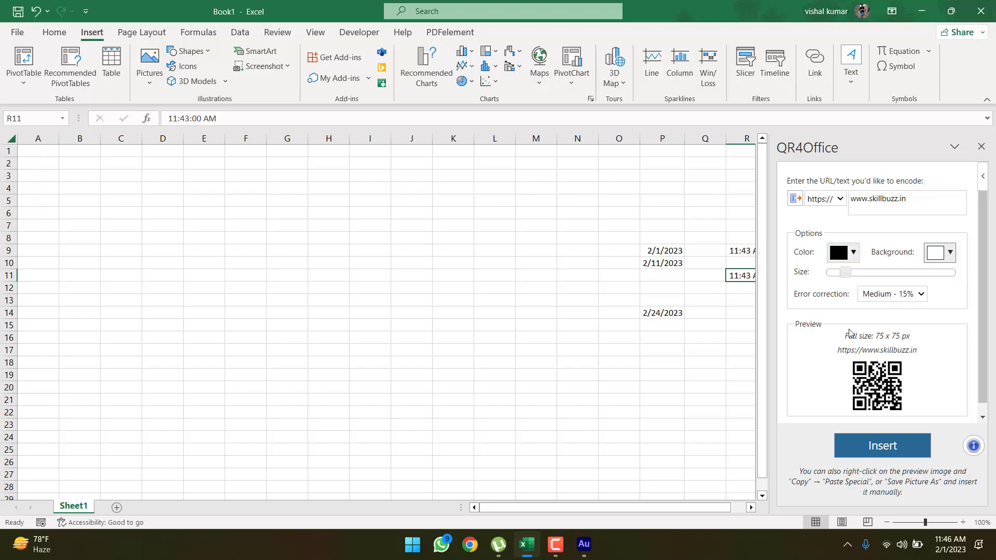
click(902, 299)
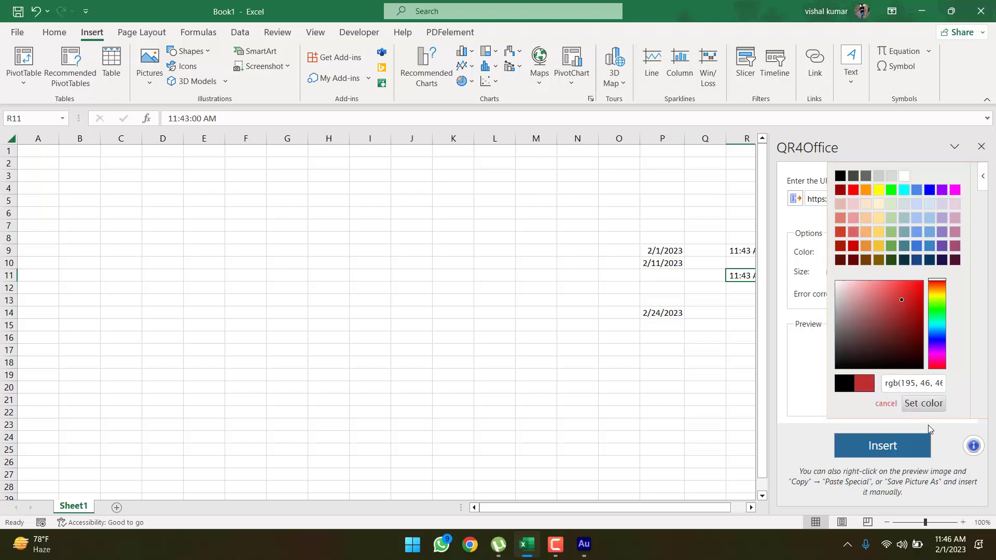
click(924, 403)
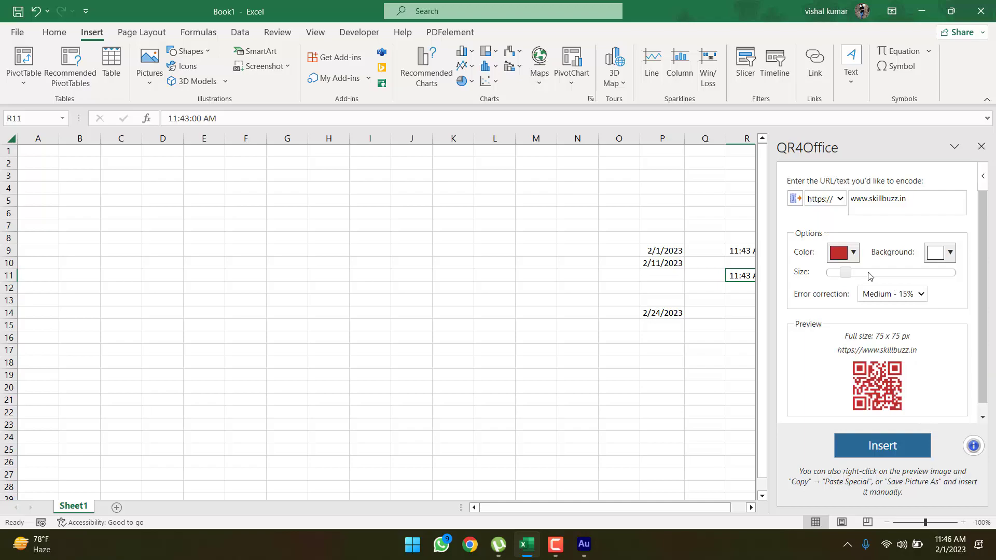
Enlarge the QR code to 100 x 100 px and give it a muted blue-grey background
mouse_move(847, 274)
mouse_down()
mouse_move(871, 275)
mouse_move(854, 275)
mouse_up()
click(950, 252)
click(950, 259)
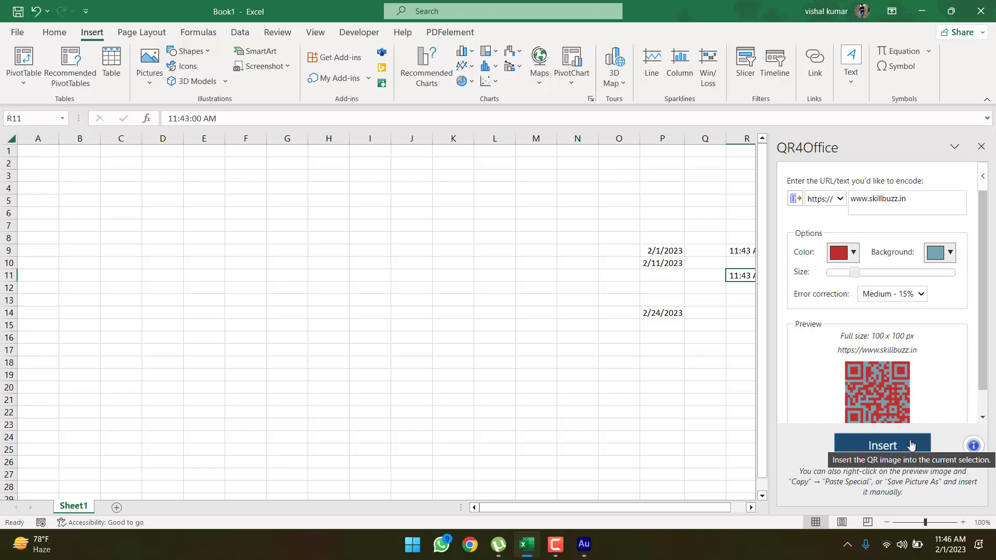
Insert the QR code image into the sheet and move it to columns H and I, around rows 8 to 13
click(911, 444)
drag(739, 318, 310, 281)
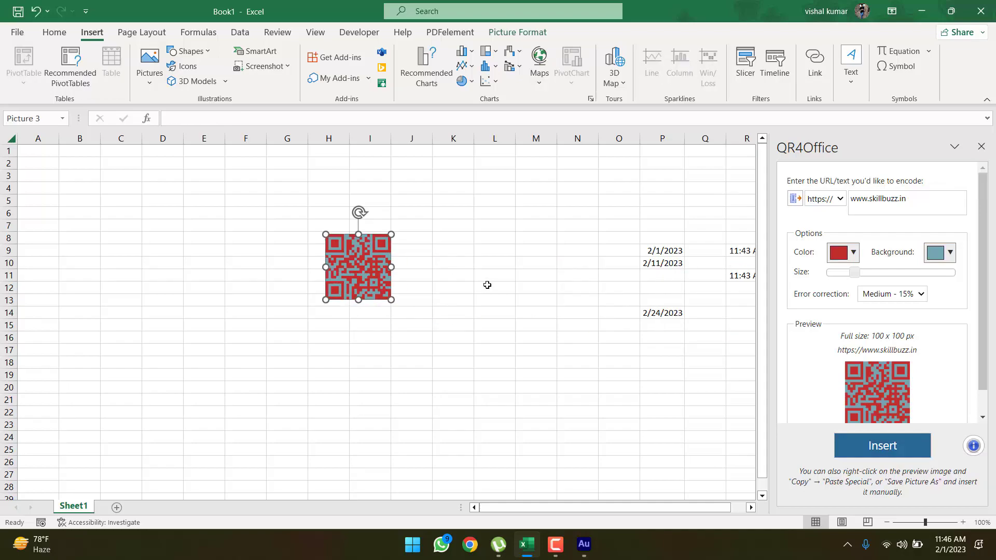
Delete the QR code image from the sheet and close QR4Office
key(Delete)
click(981, 149)
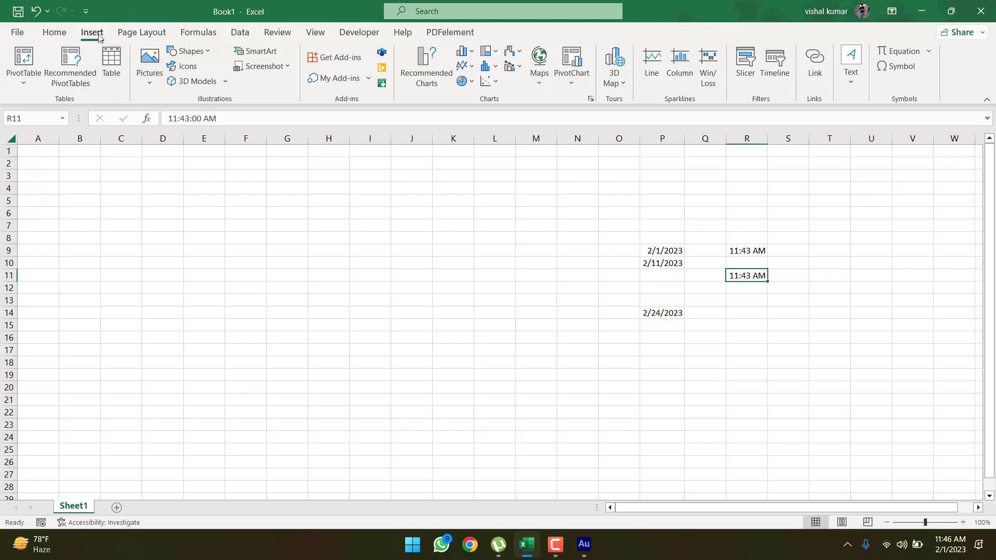
Find "web video player" in the Office add-ins store and add Web Video Player to the sheet
click(326, 59)
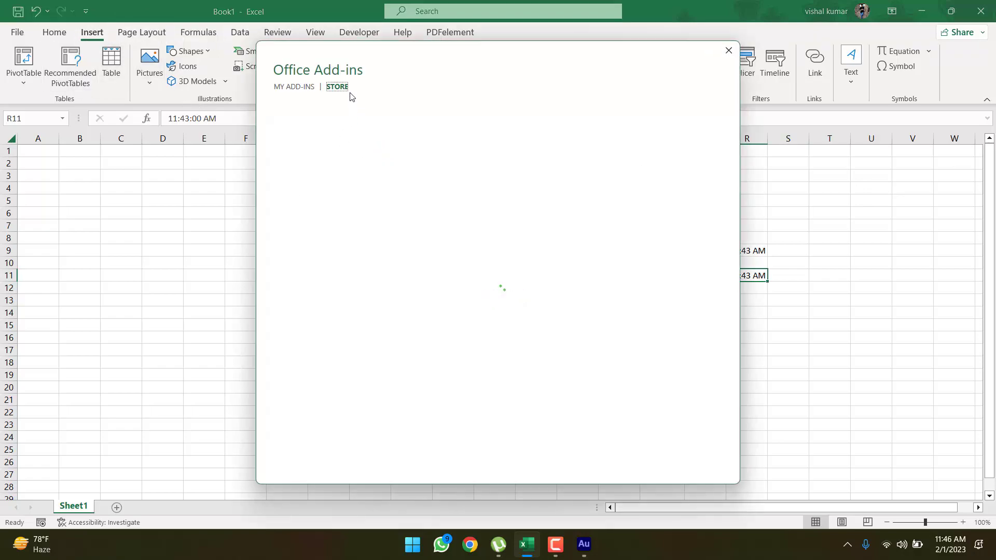
click(336, 140)
text(we)
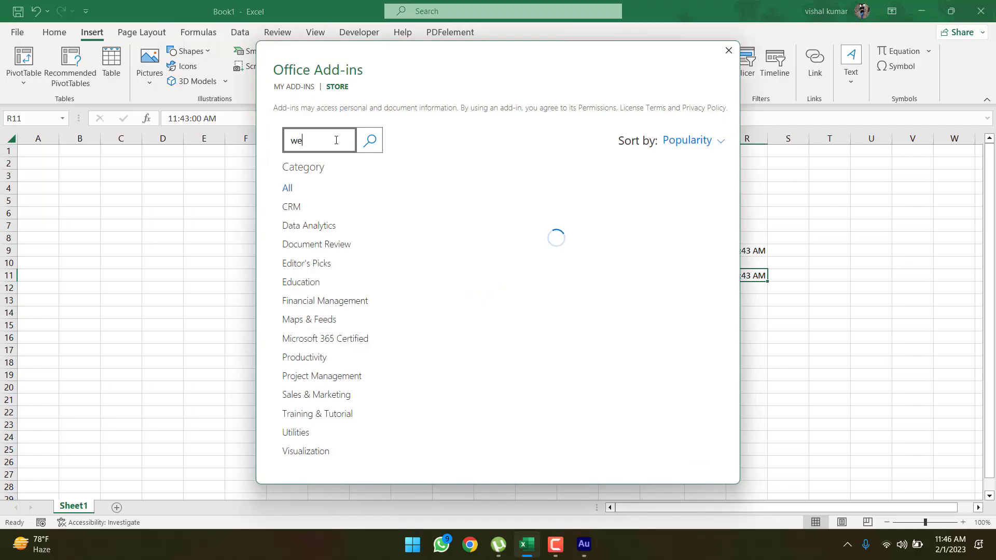
text(b video player)
click(370, 140)
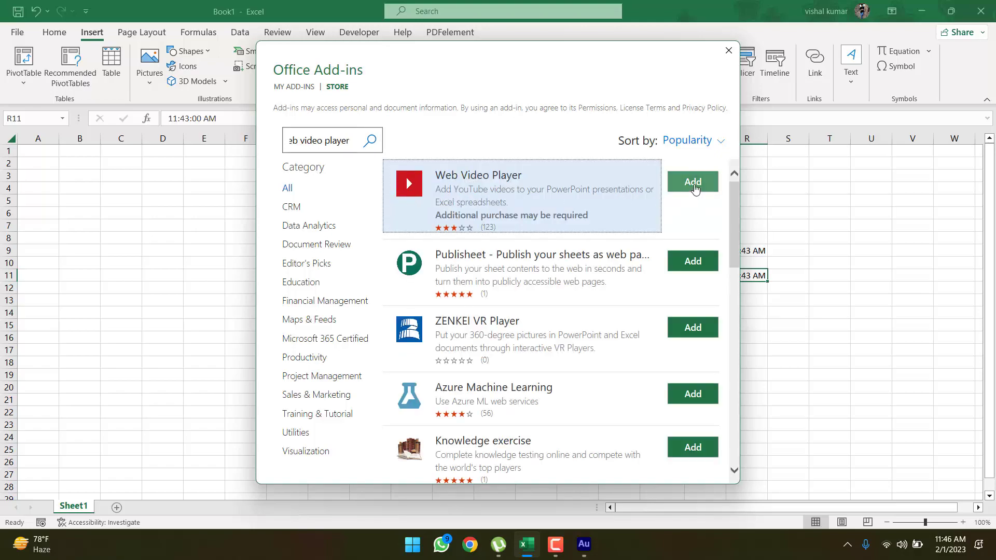
click(693, 181)
click(620, 375)
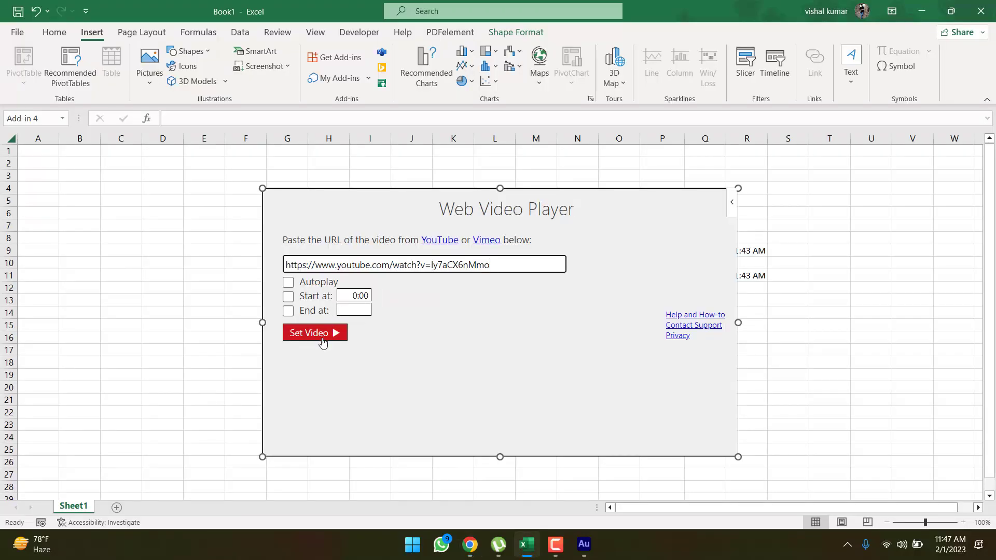
click(321, 338)
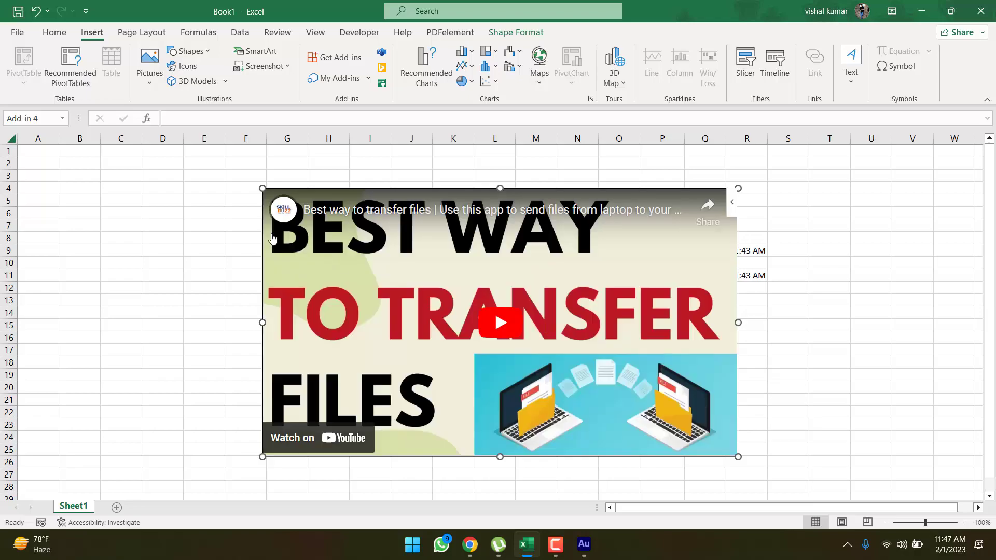
drag(262, 188, 507, 332)
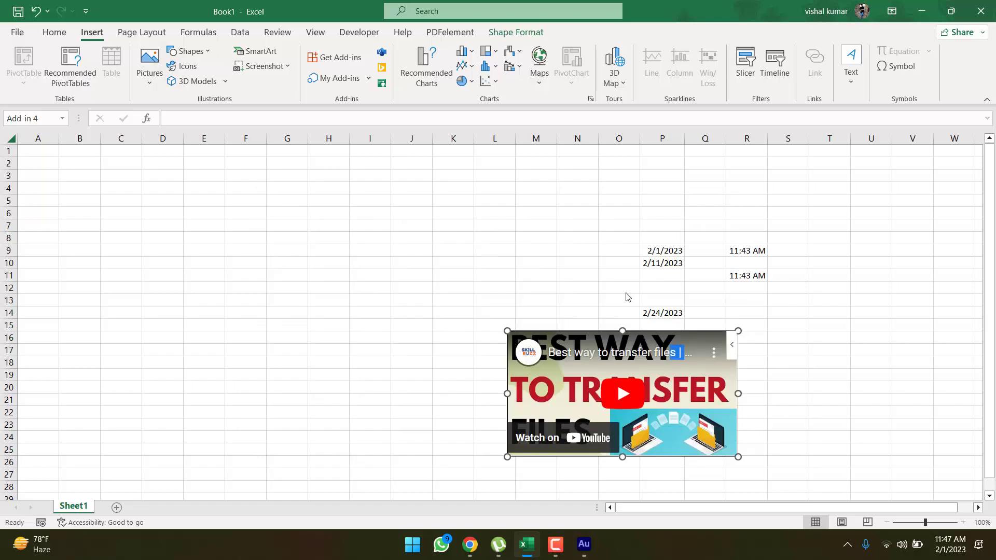
Play the embedded YouTube video briefly and pause it
click(717, 346)
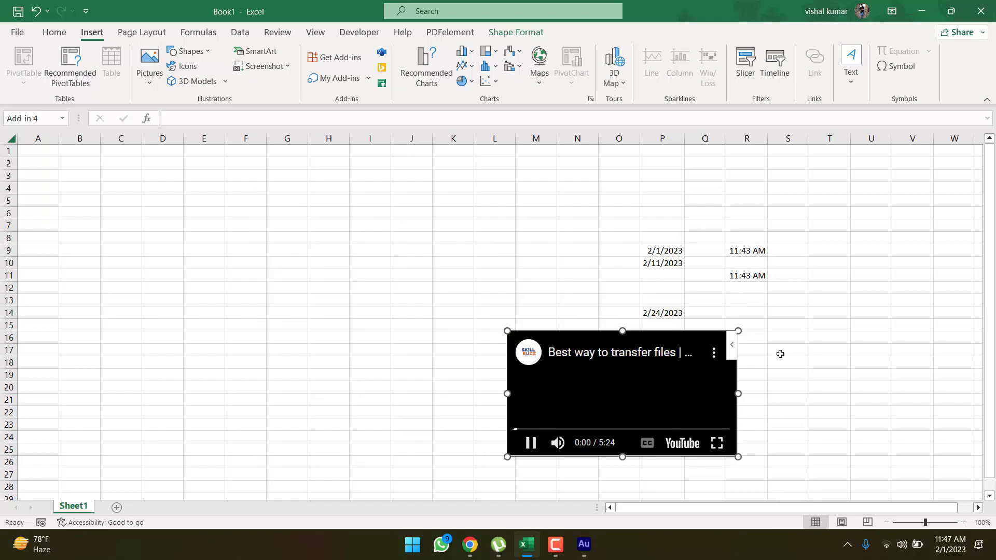
scroll(525, 445, down, 1)
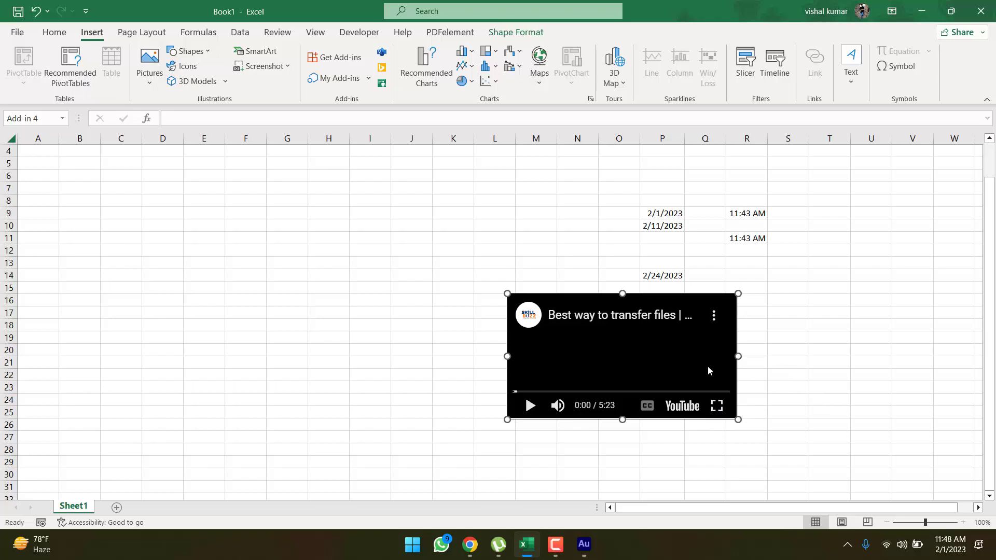
Find "visio" in the Office add-ins store and add Microsoft Visio Data Visualizer to the sheet, accepting its license terms
click(322, 62)
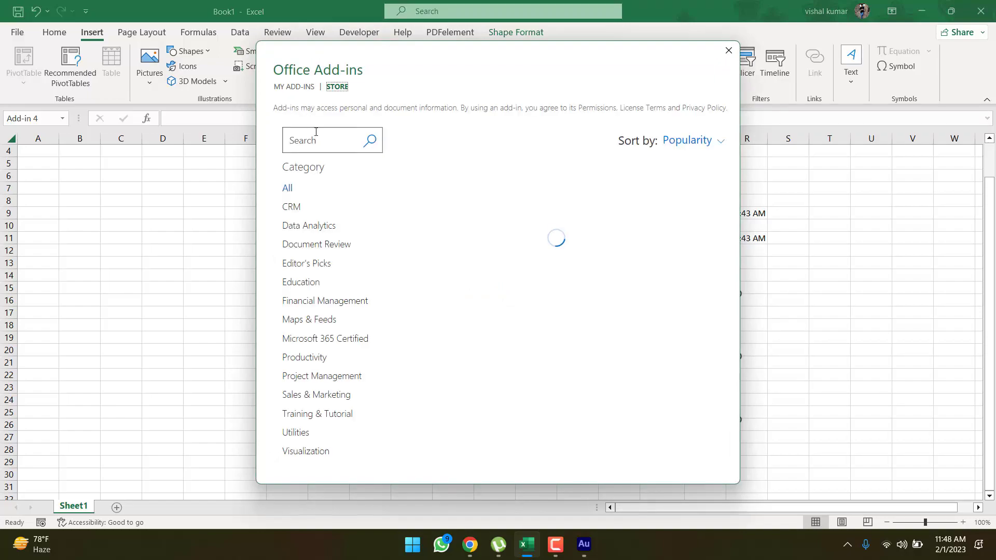
click(317, 141)
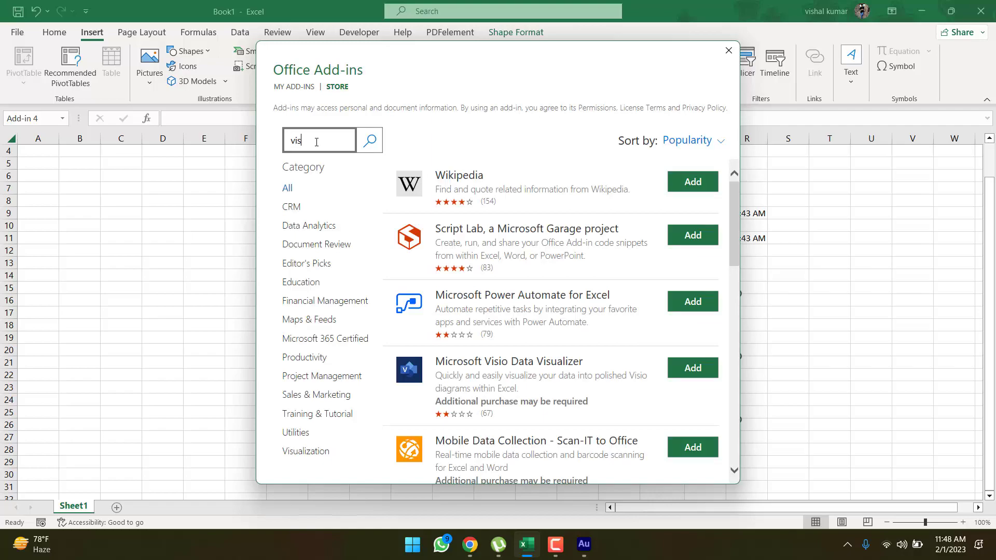
key(Return)
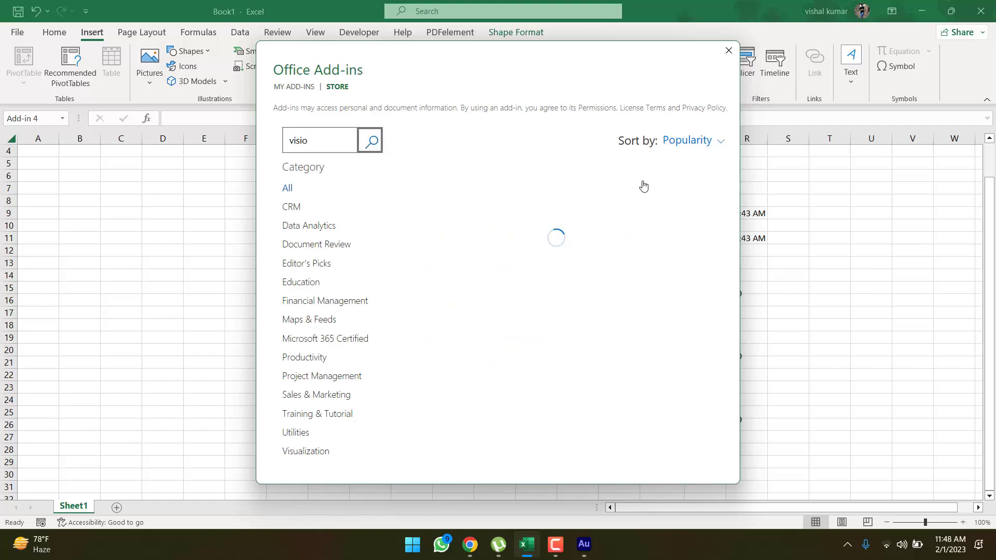
click(689, 187)
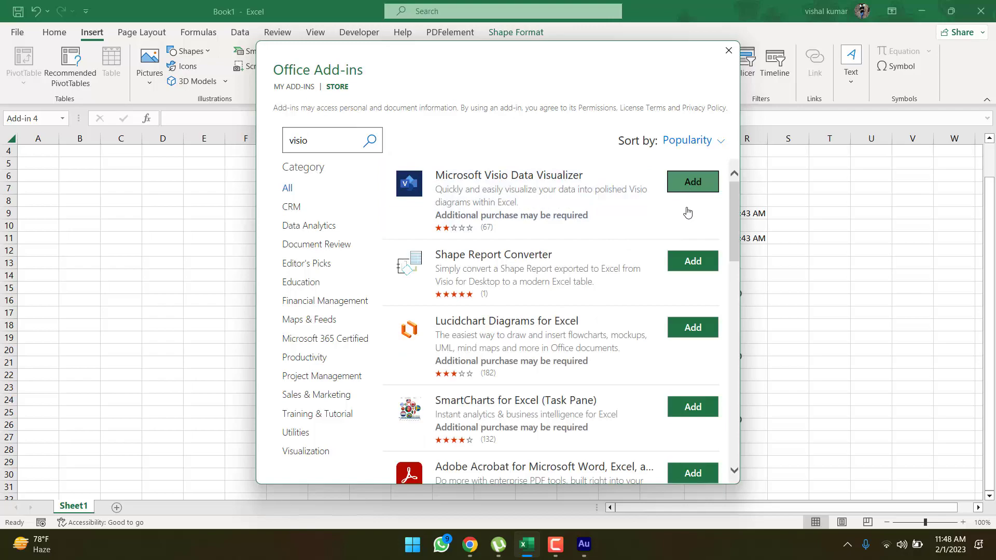
click(620, 289)
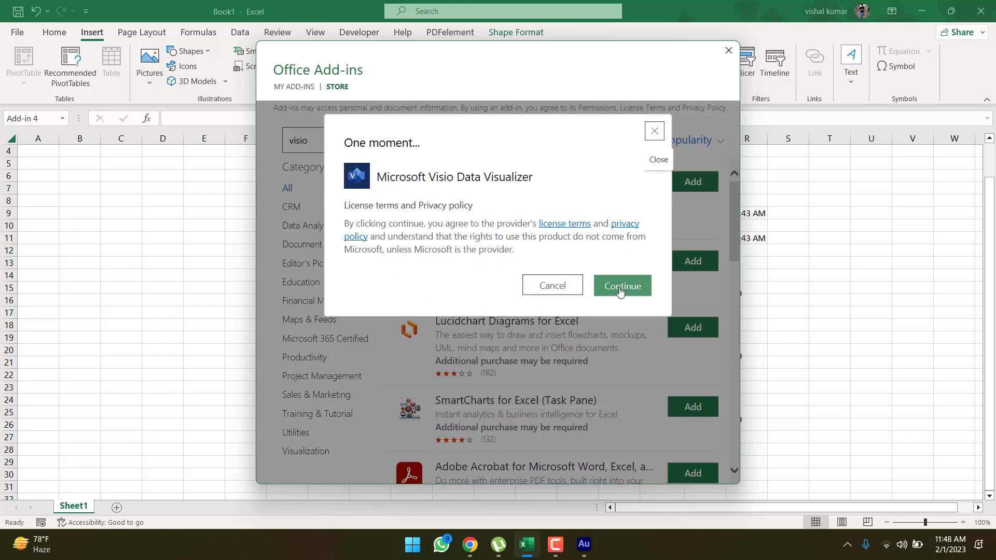
click(620, 289)
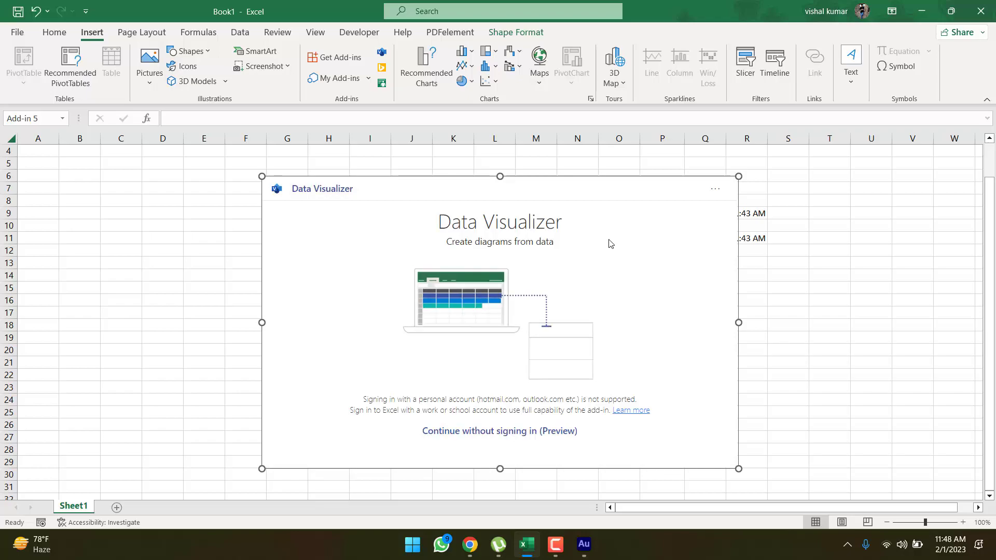
Continue in Data Visualizer without signing in and create a Quick Start organization chart with its sample table
click(500, 431)
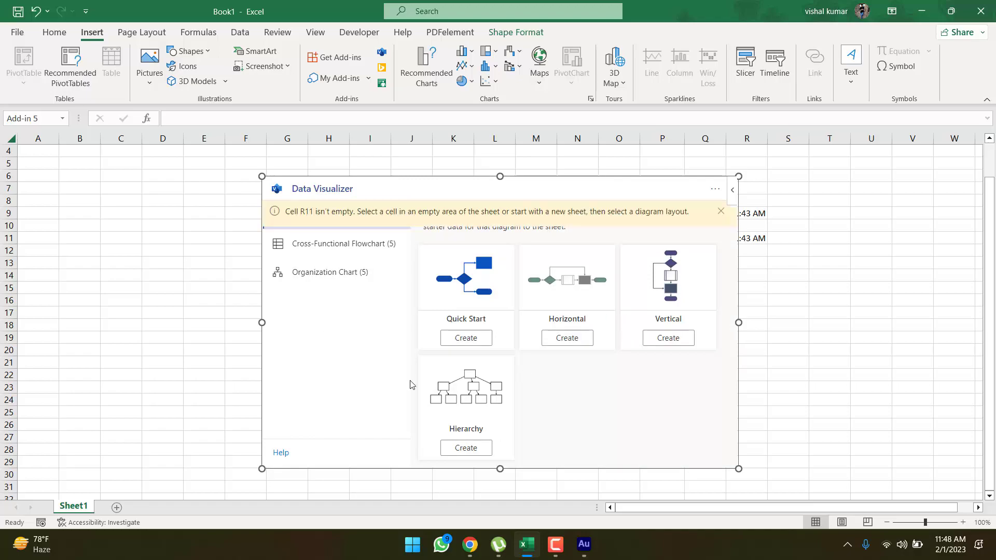
click(318, 248)
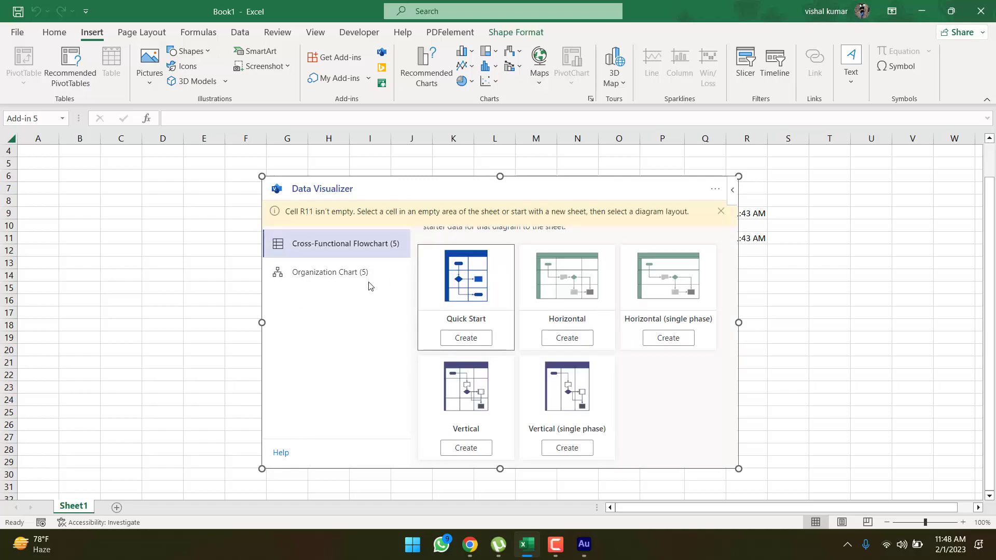
click(344, 275)
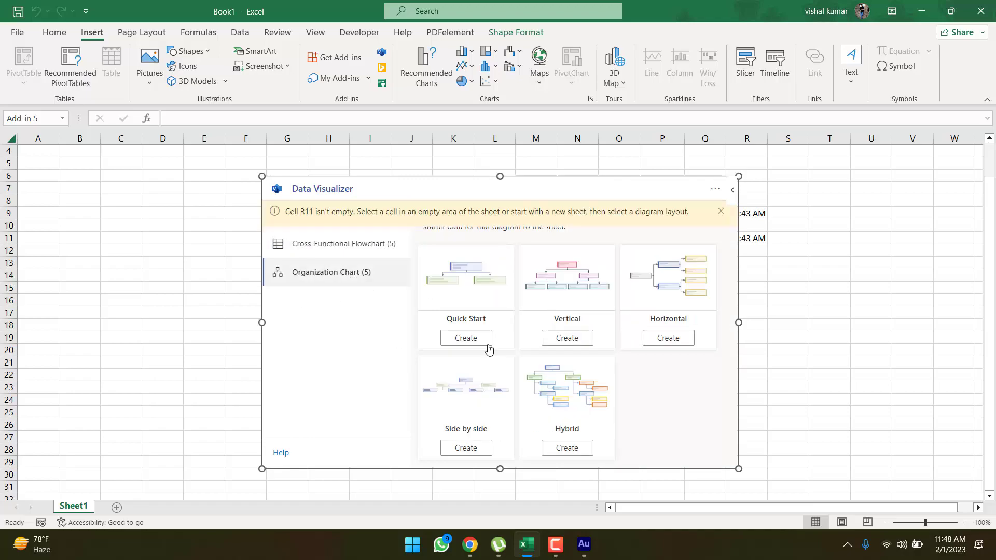
click(556, 336)
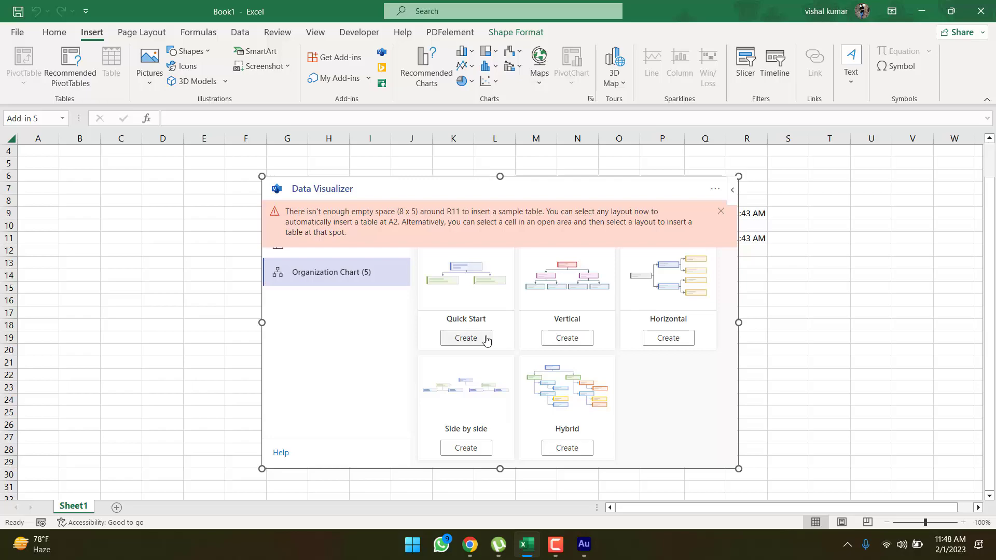
click(486, 340)
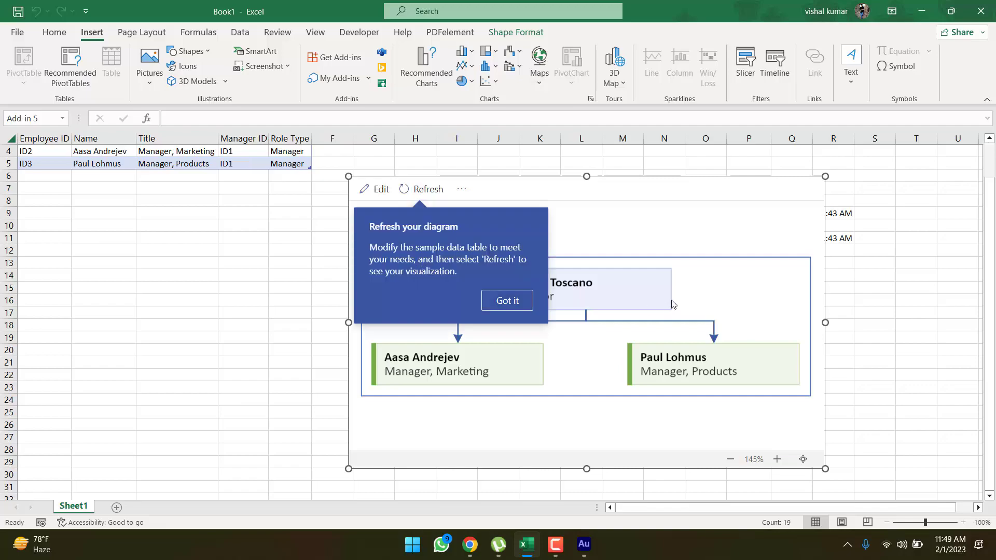
Refresh the organization chart from its sample table and show the add-in as a saved image
click(503, 298)
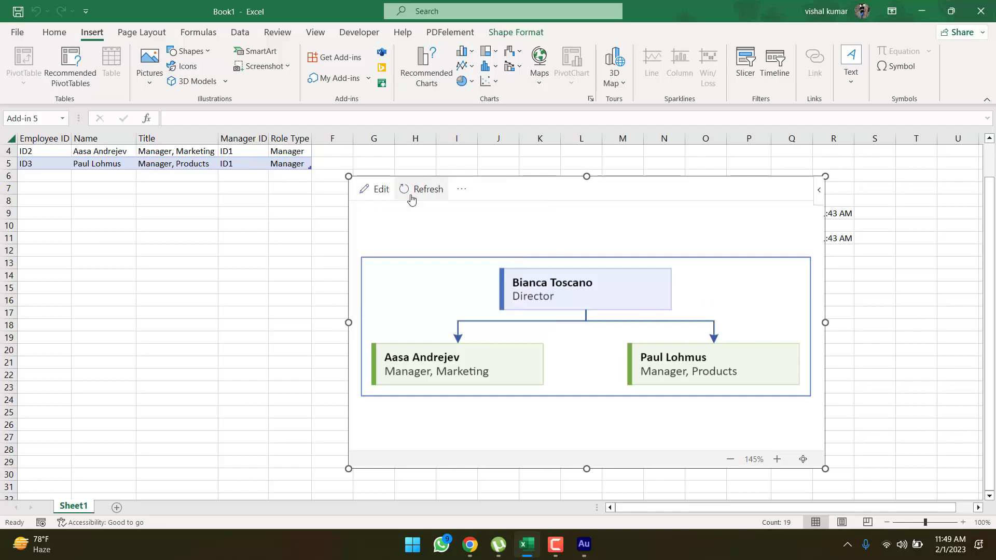
click(412, 192)
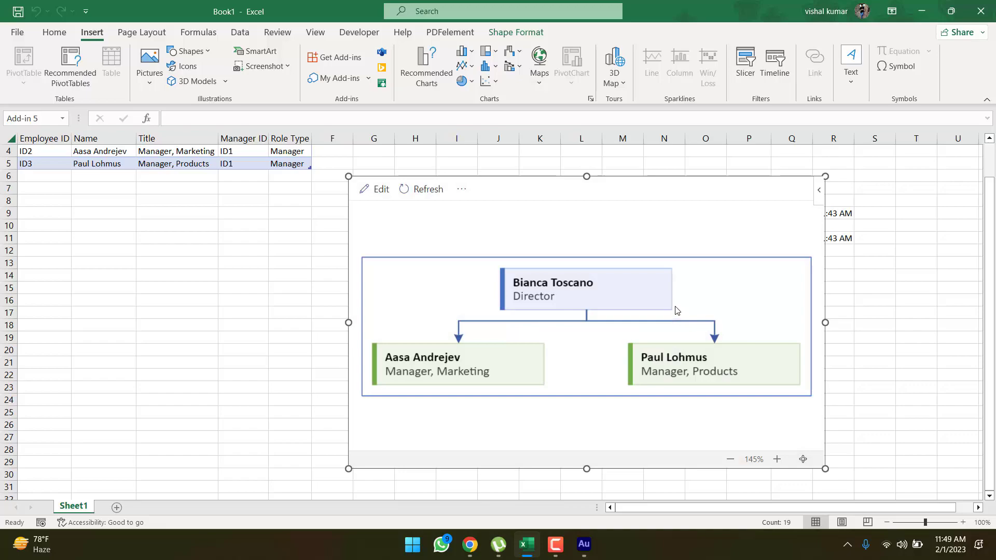
click(818, 193)
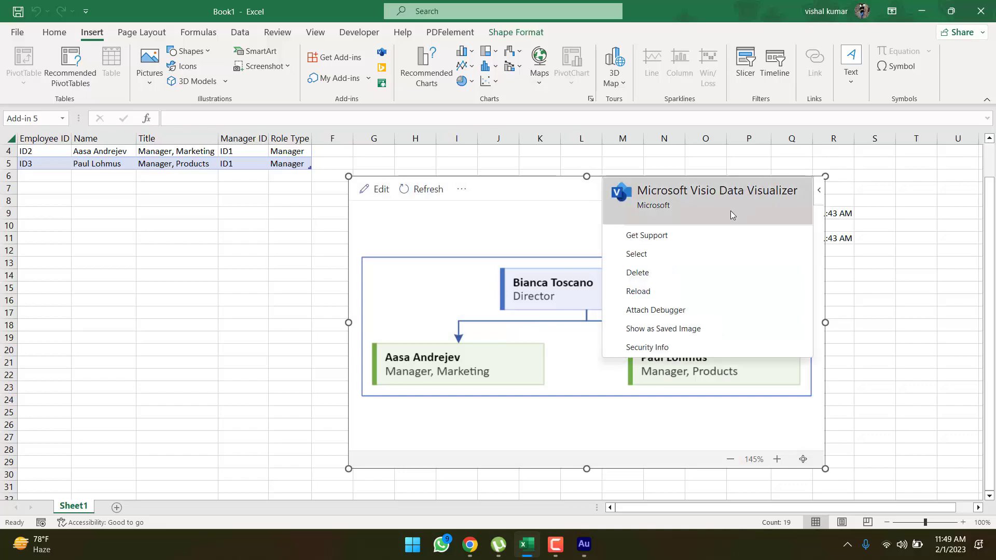
click(667, 334)
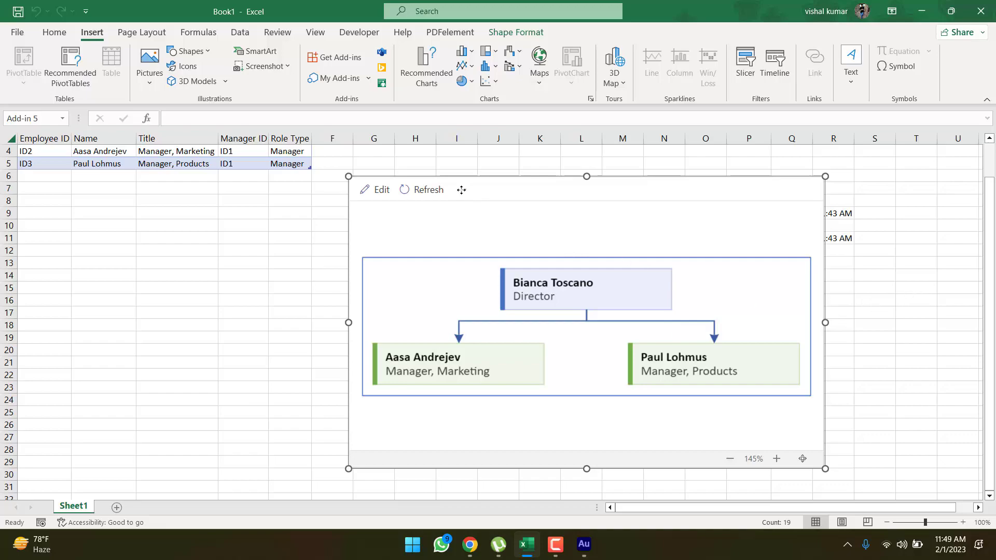
Try repositioning the organization chart, including undo and redo of the move, and delete it from the sheet
click(266, 239)
click(461, 192)
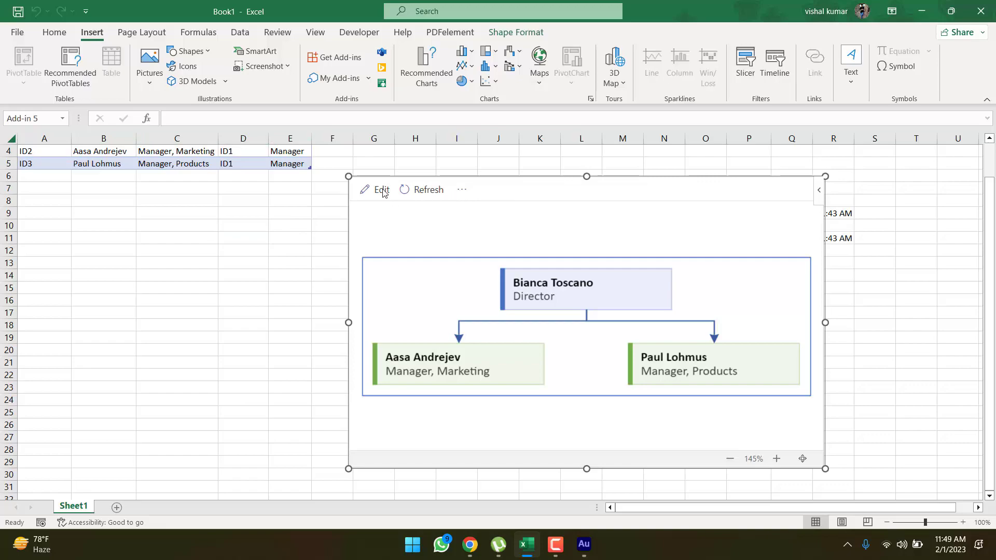
mouse_move(789, 211)
mouse_down()
mouse_move(782, 220)
mouse_move(769, 209)
mouse_up()
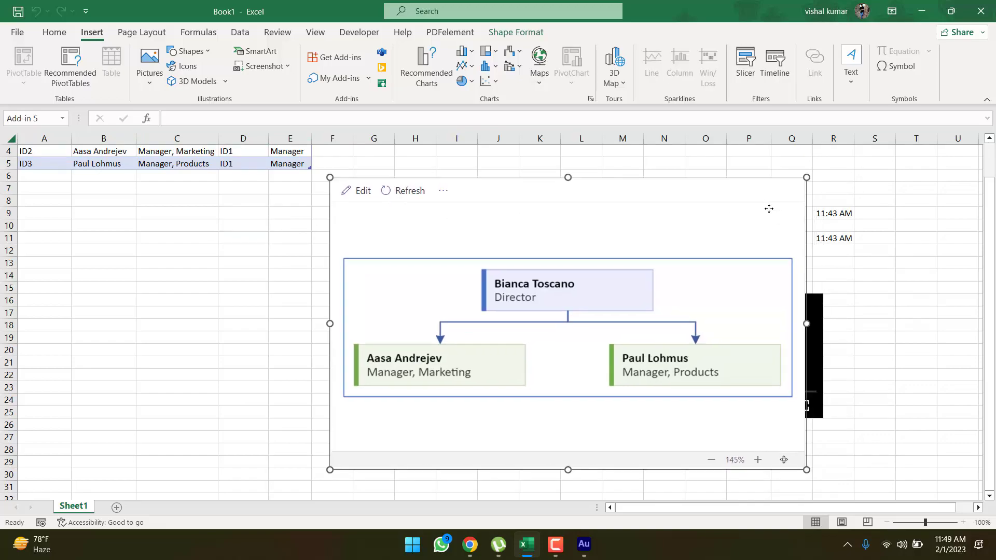
key(ctrl+z)
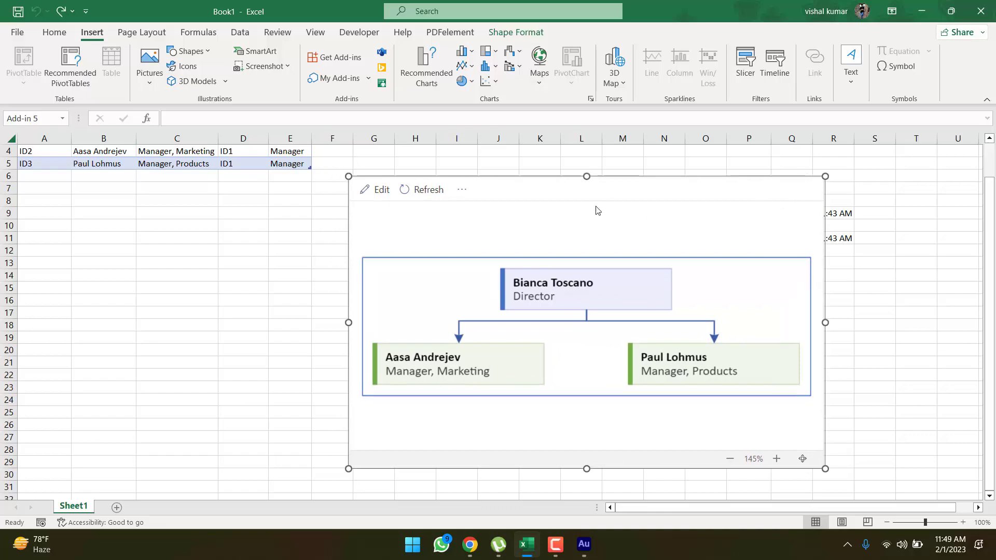
key(ctrl+y)
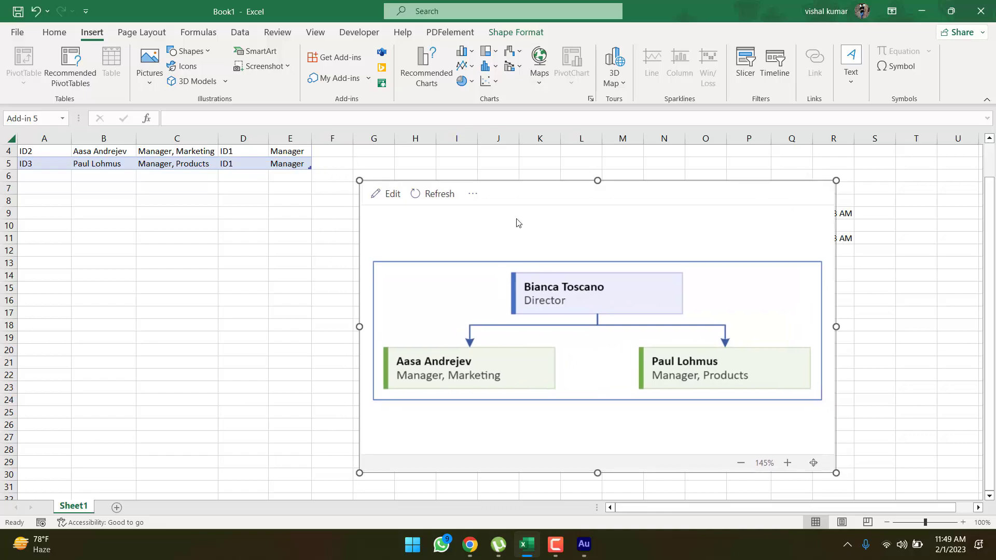
drag(595, 215, 540, 207)
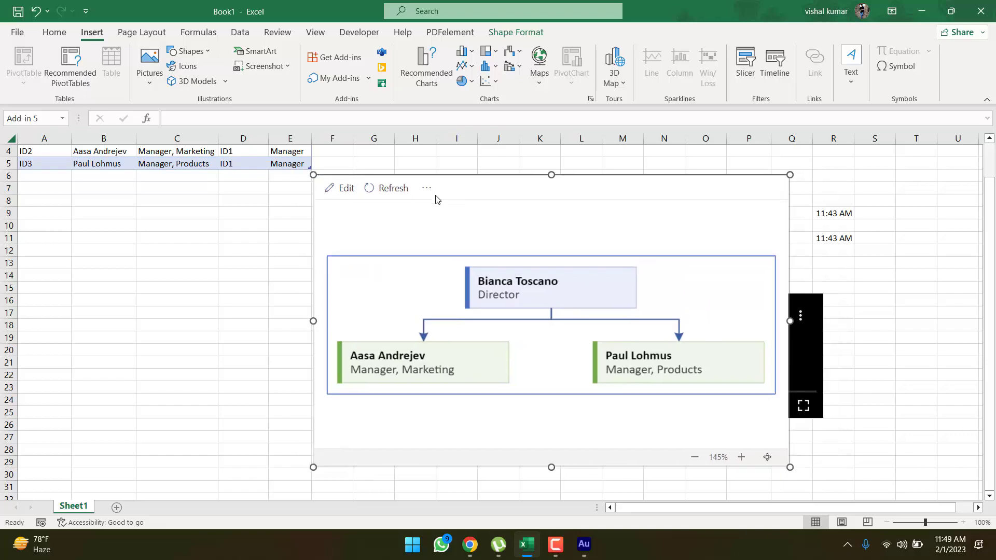
key(Delete)
Add Microsoft Visio Data Visualizer to the sheet again from the already acquired add-ins
click(336, 58)
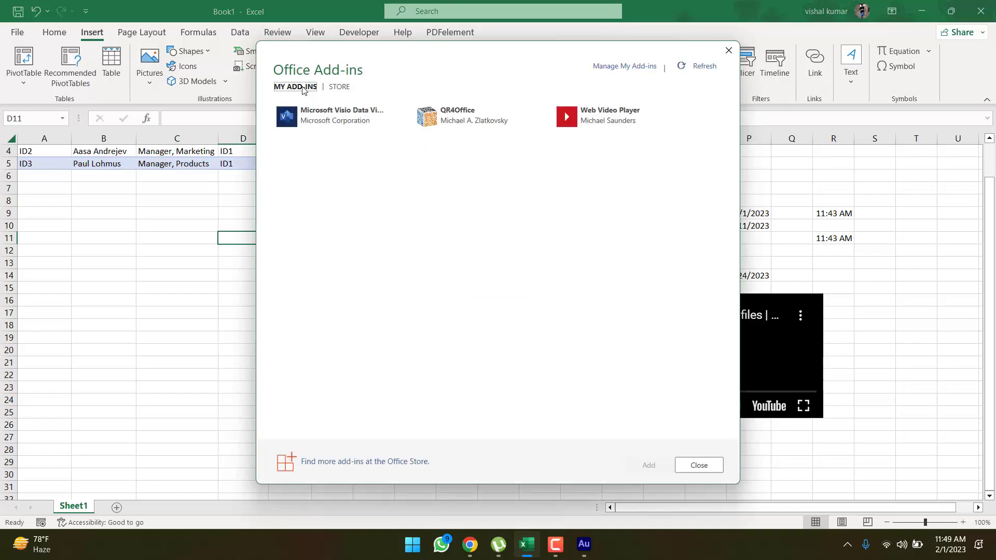
click(335, 123)
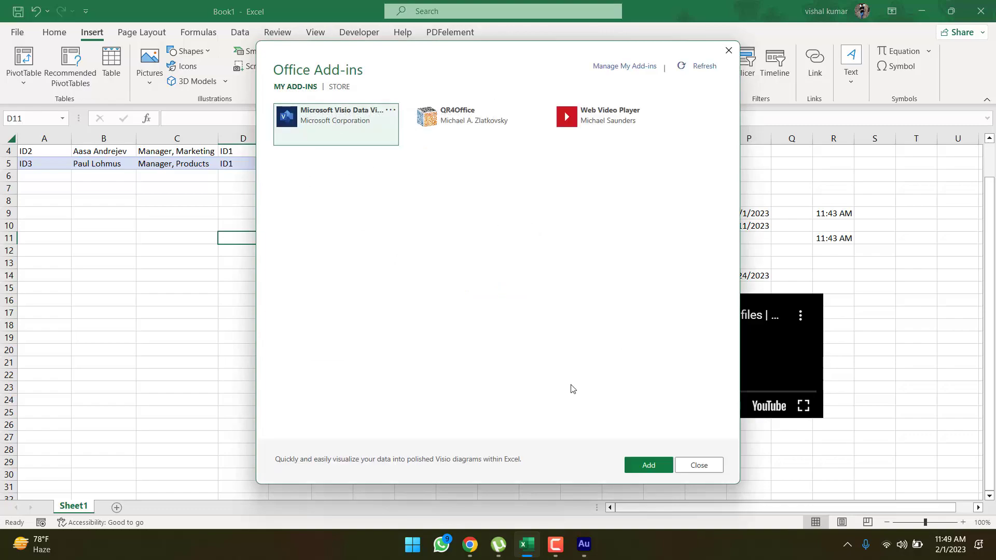
double_click(371, 132)
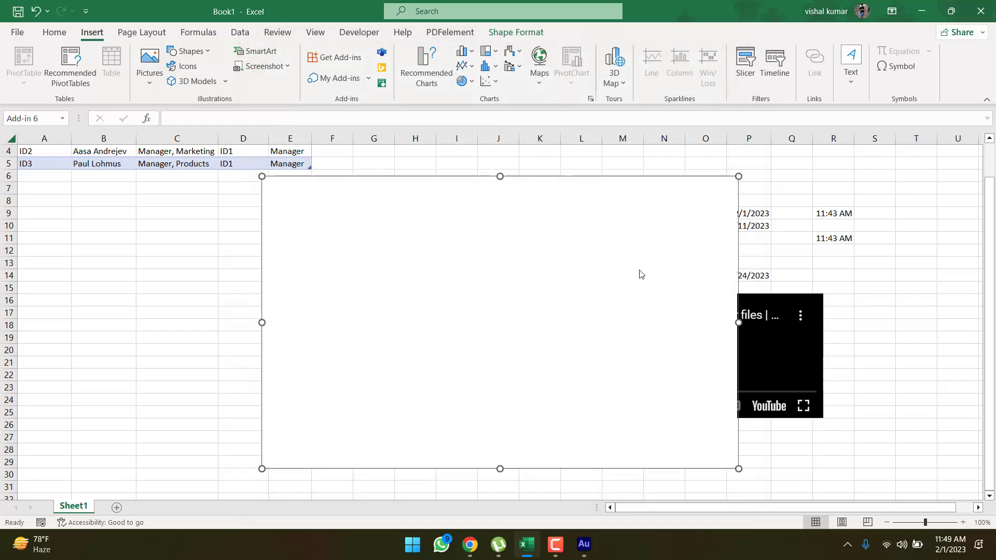
Continue without signing in and create a Quick Start organization chart with its sample table at cell D11
click(538, 434)
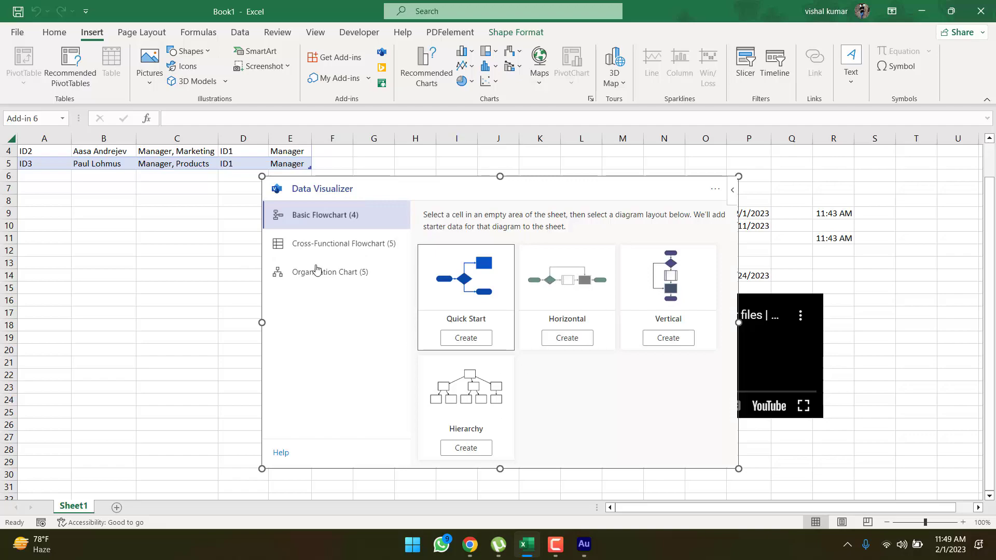
click(327, 273)
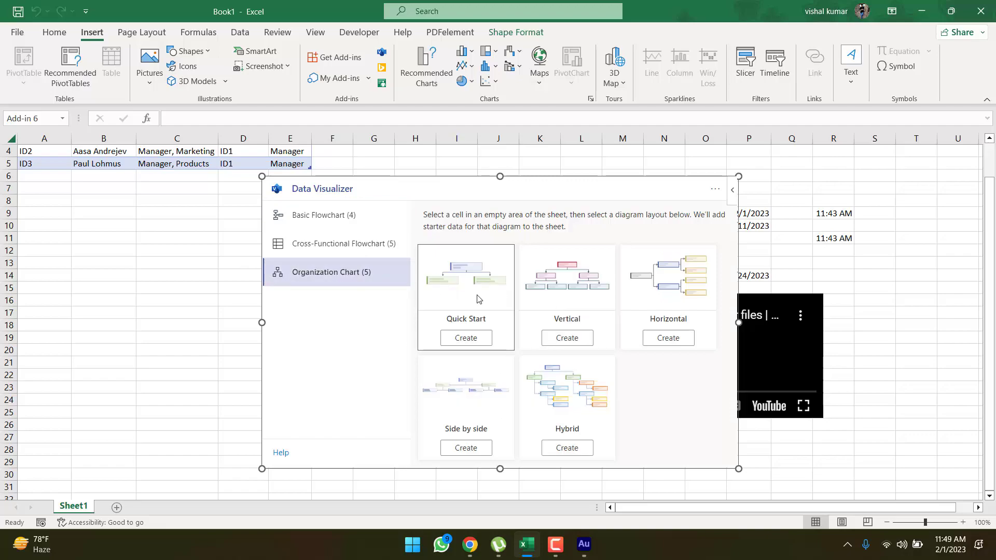
click(479, 338)
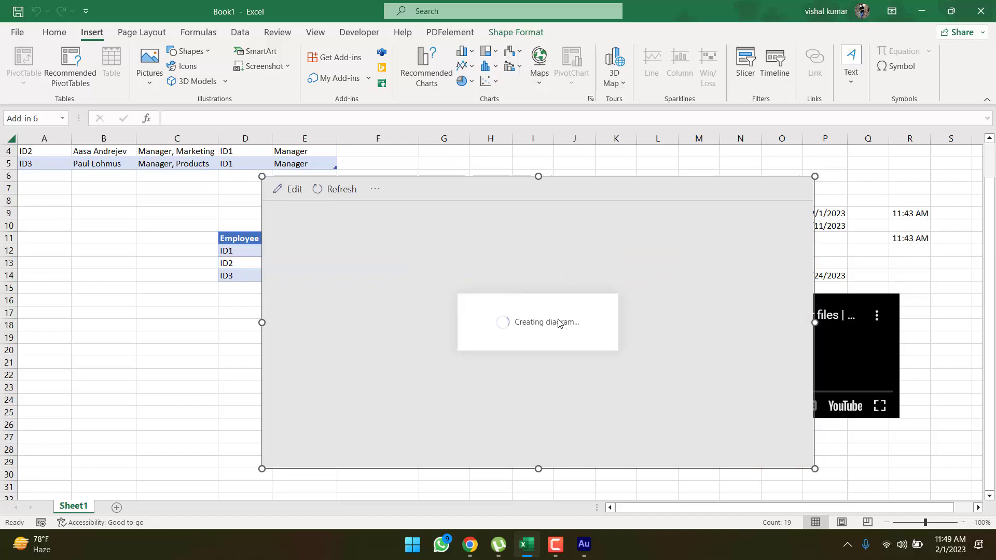
Try to open the organization chart in Visio for the web by signing in, and check the add-in's options
click(375, 190)
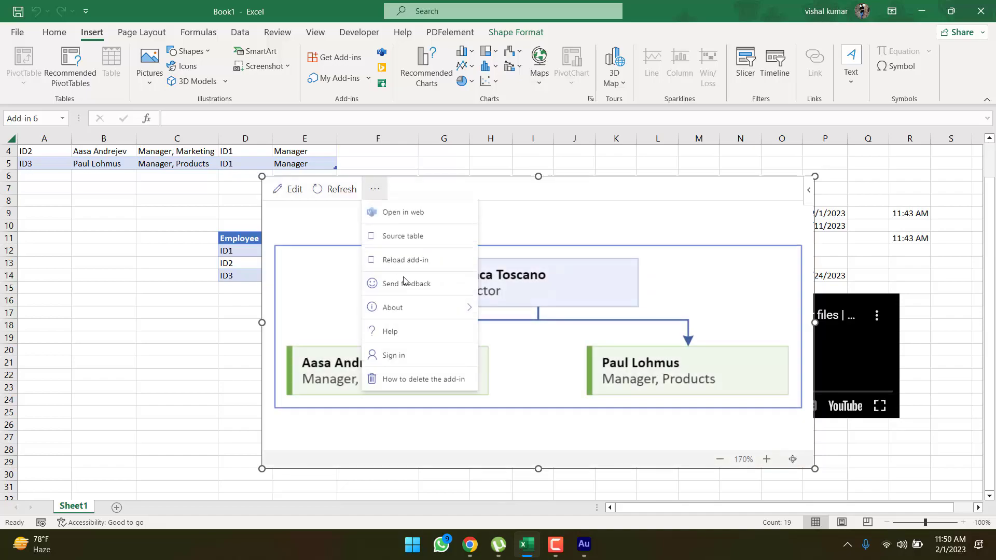
click(419, 213)
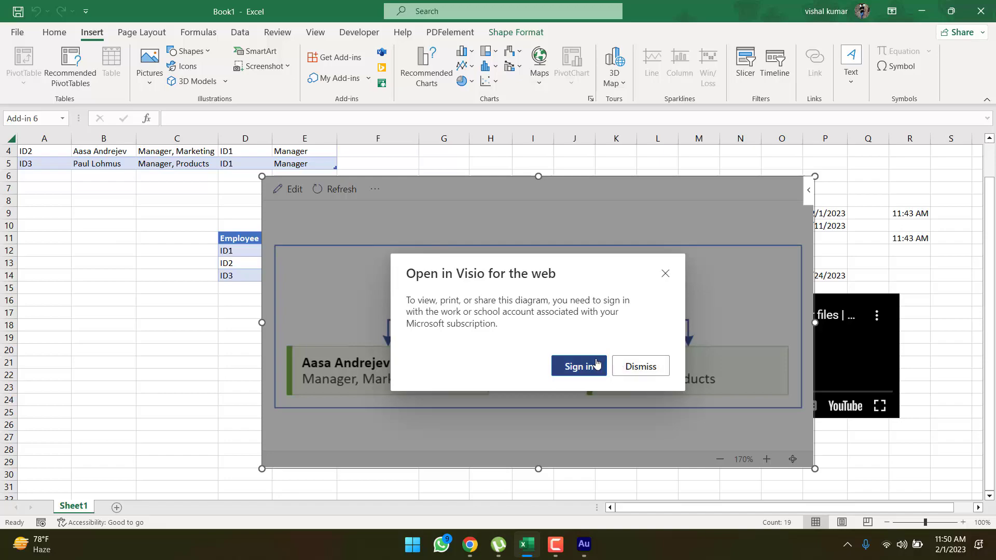
click(597, 364)
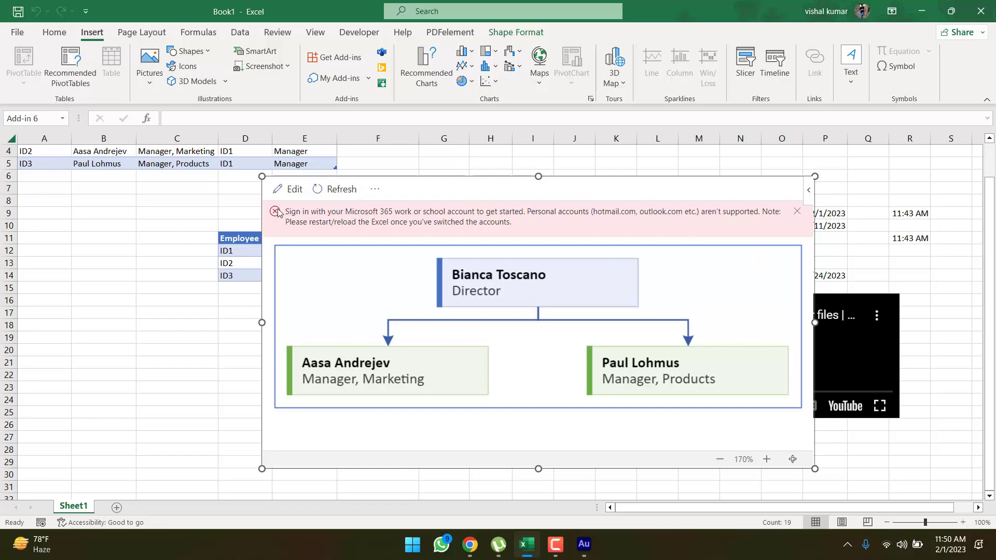
click(809, 192)
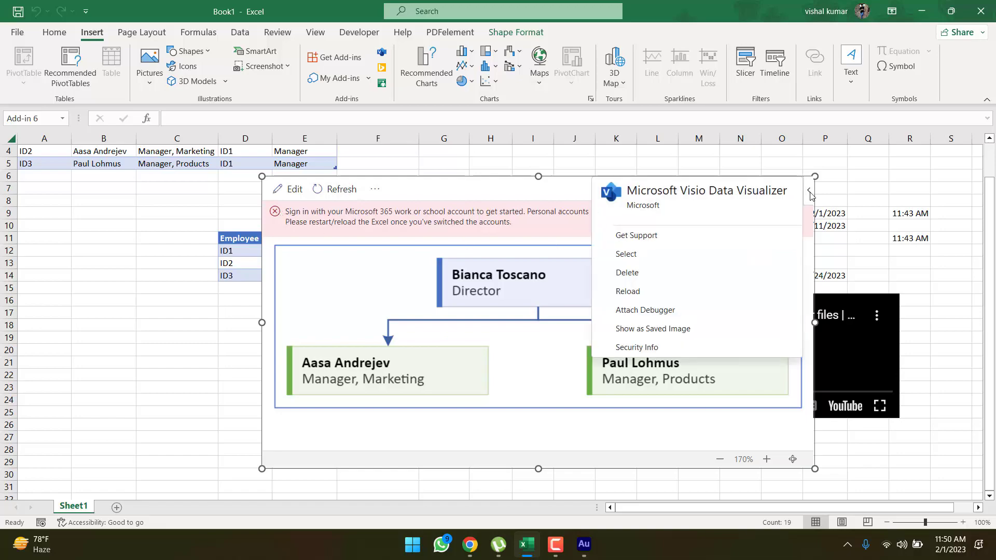
click(496, 196)
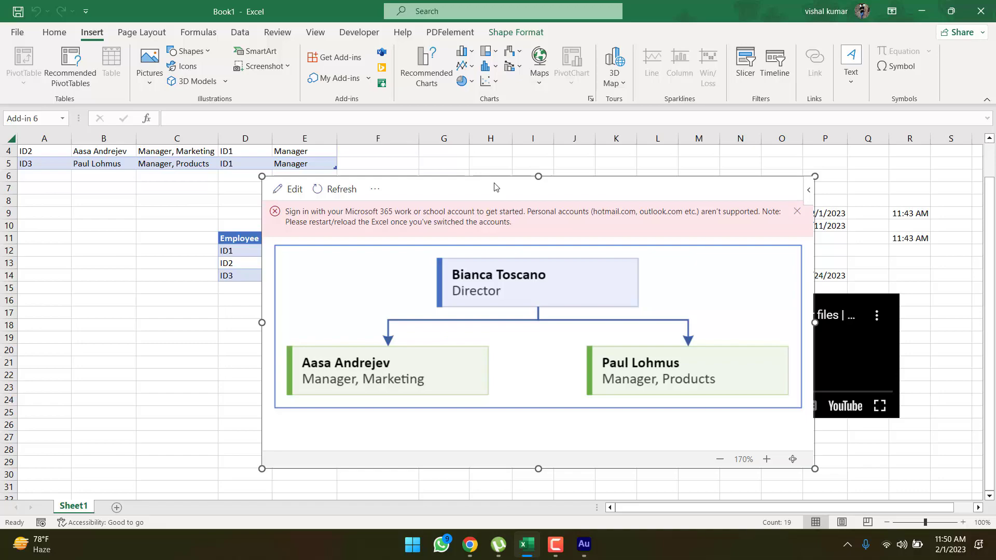
Create a new blank workbook and add the People Graph add-in found by searching the Office Add-ins store for "people graph"
key(ctrl+n)
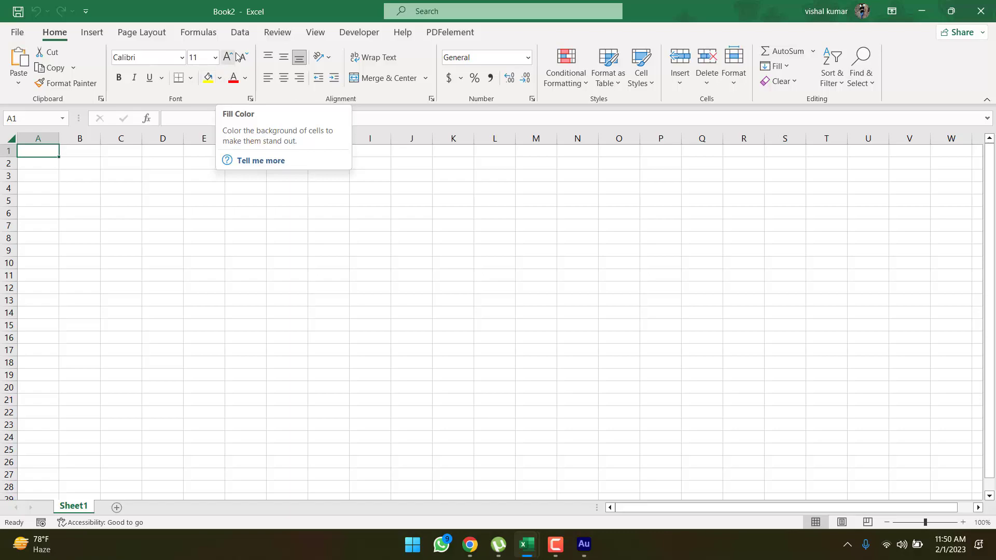
click(92, 32)
click(342, 58)
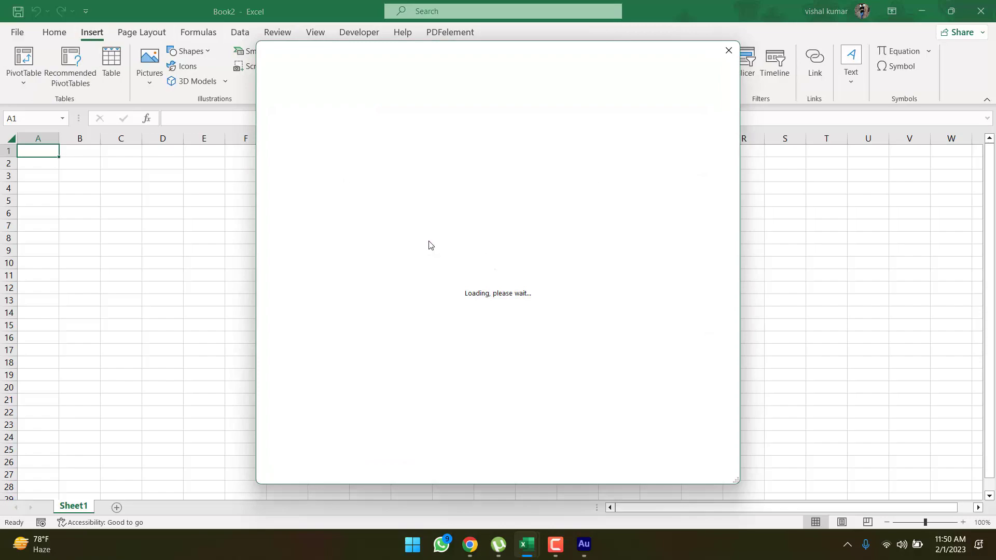
click(343, 144)
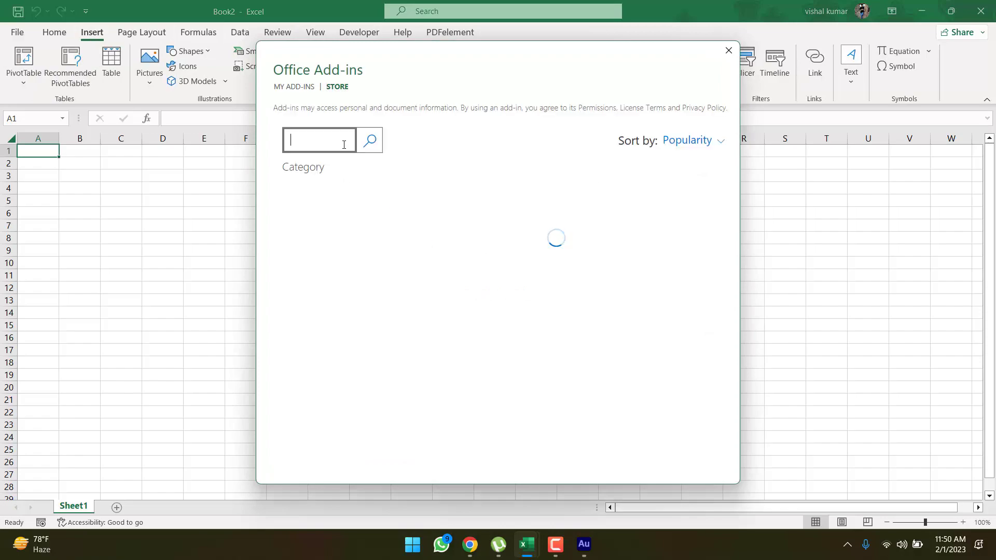
text(people graph)
click(370, 140)
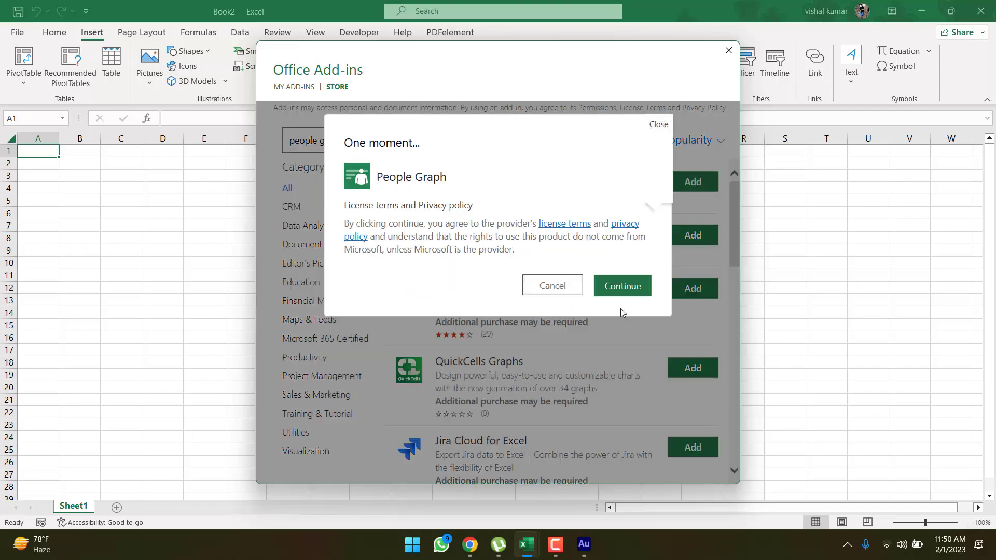
click(629, 289)
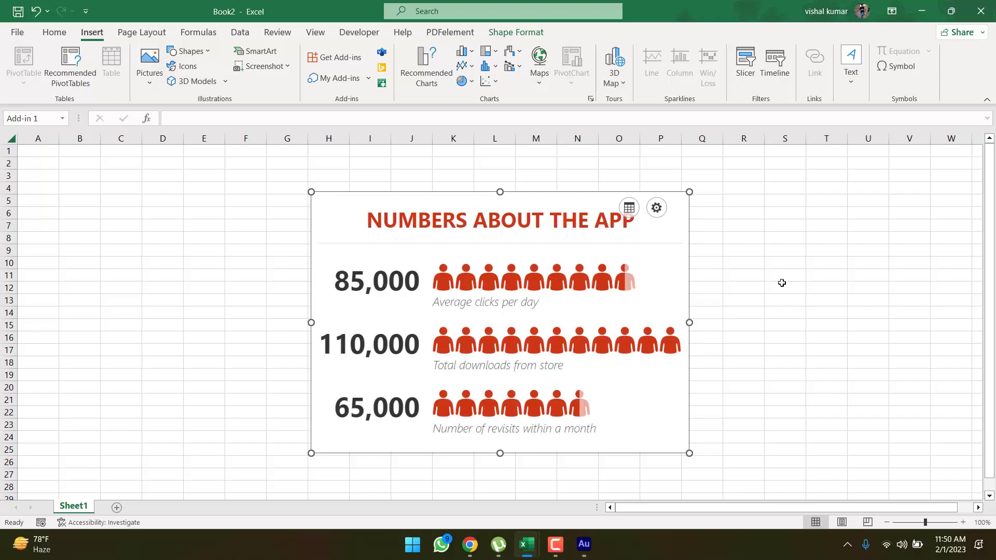
Enter the headings Male in cell S8 and Female in cell T8
click(799, 236)
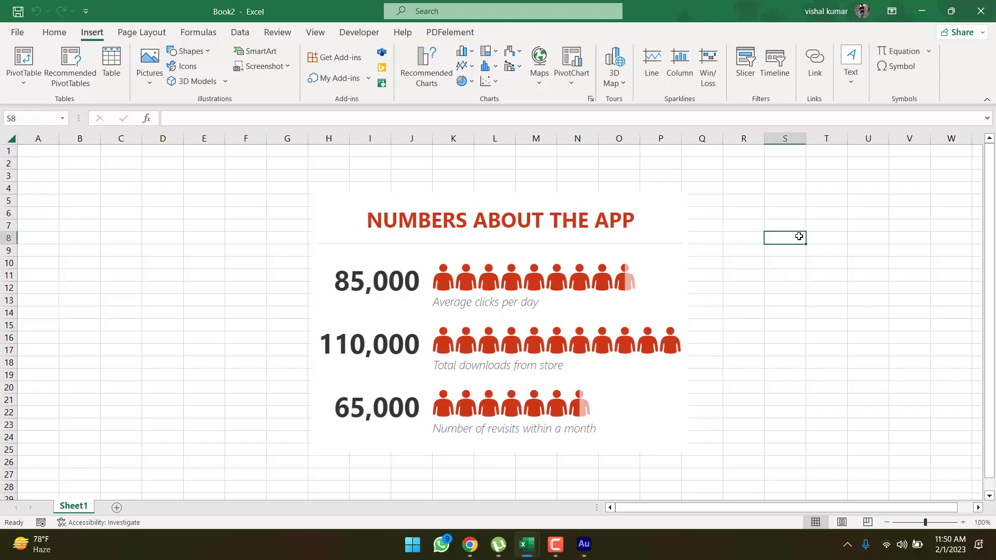
text(Male)
key(Tab)
text(G)
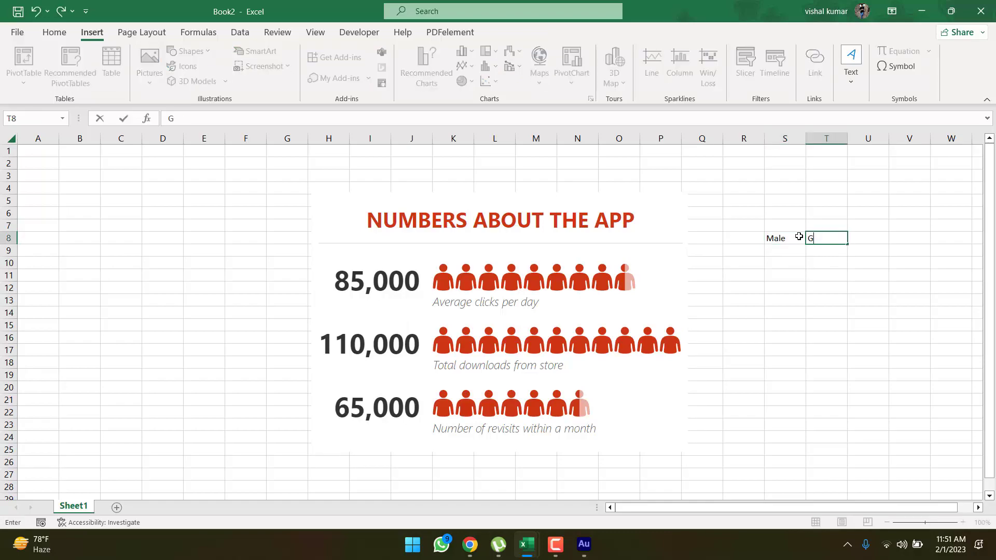
text(ena)
key(Return)
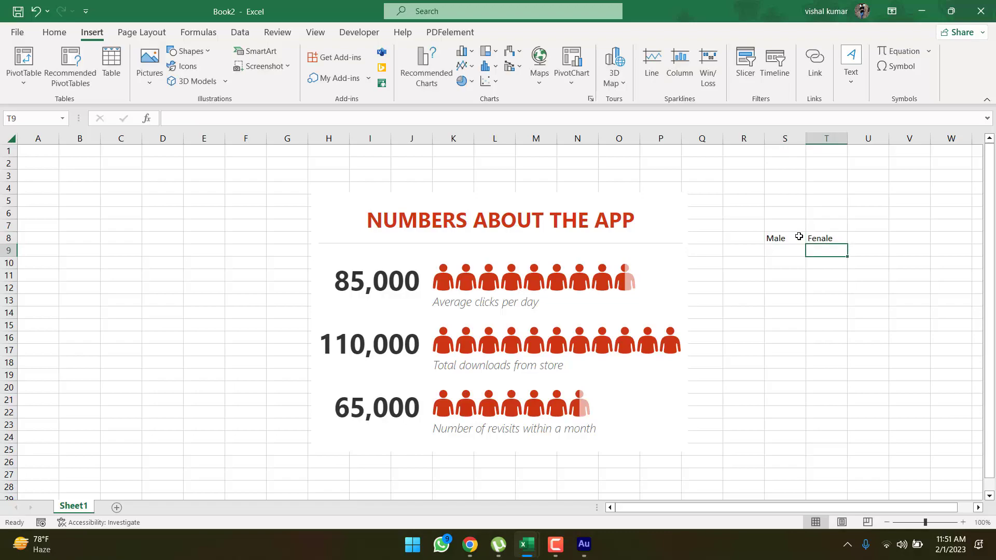
double_click(824, 241)
key(BackSpace)
text(m)
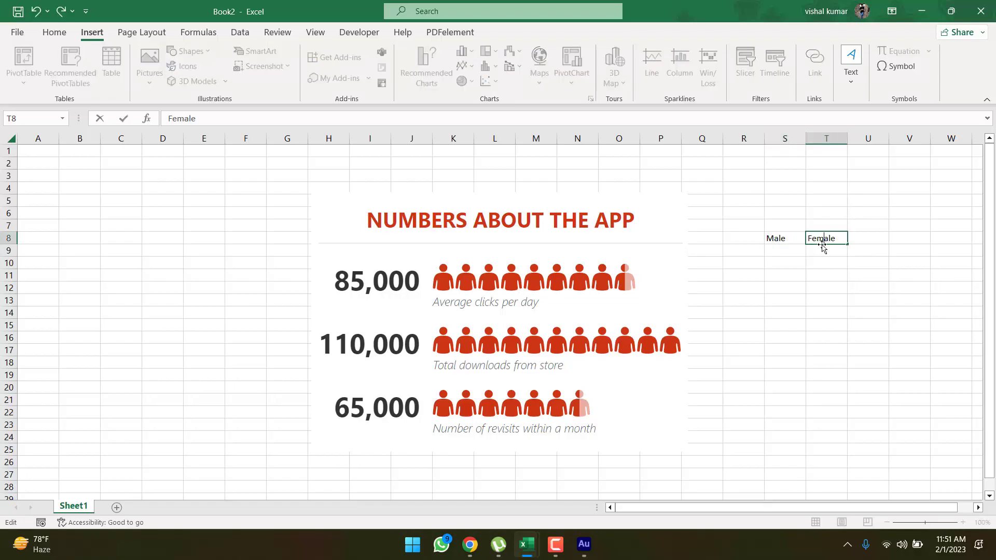
key(Return)
Enter 100 below the Male heading in S9 and 120 below the Female heading in T9
key(Left)
text(100)
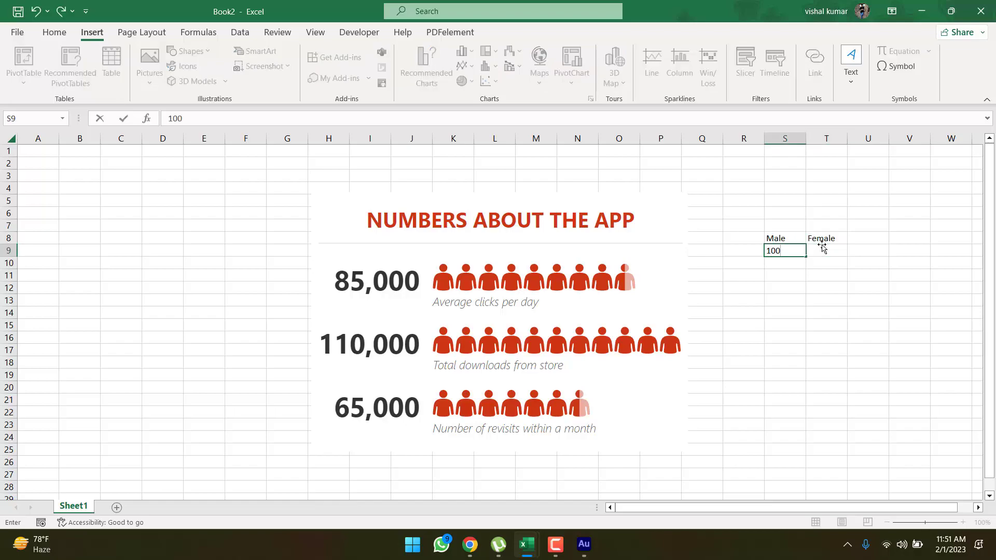
key(Tab)
text(120)
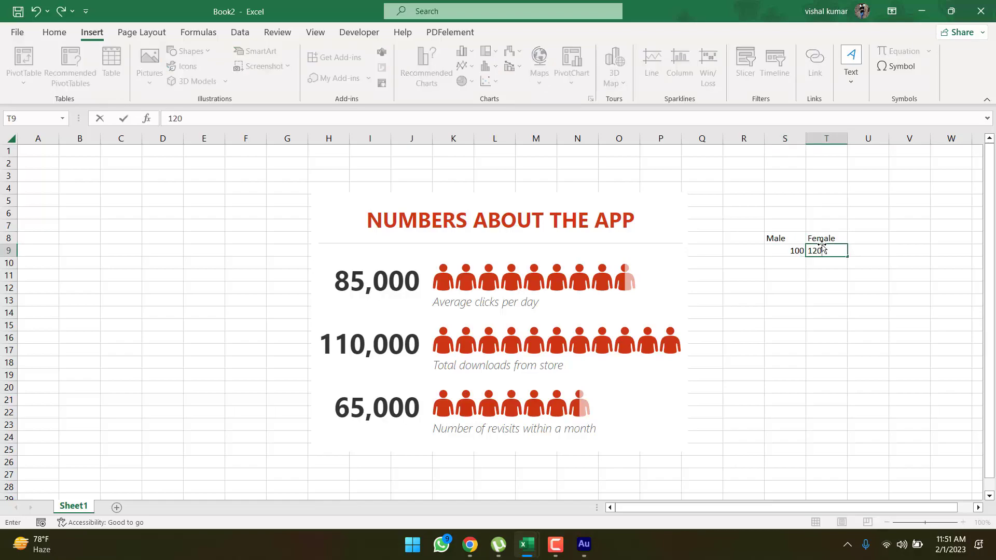
key(Return)
Create the People Graph chart from the data in S8:T9
click(616, 252)
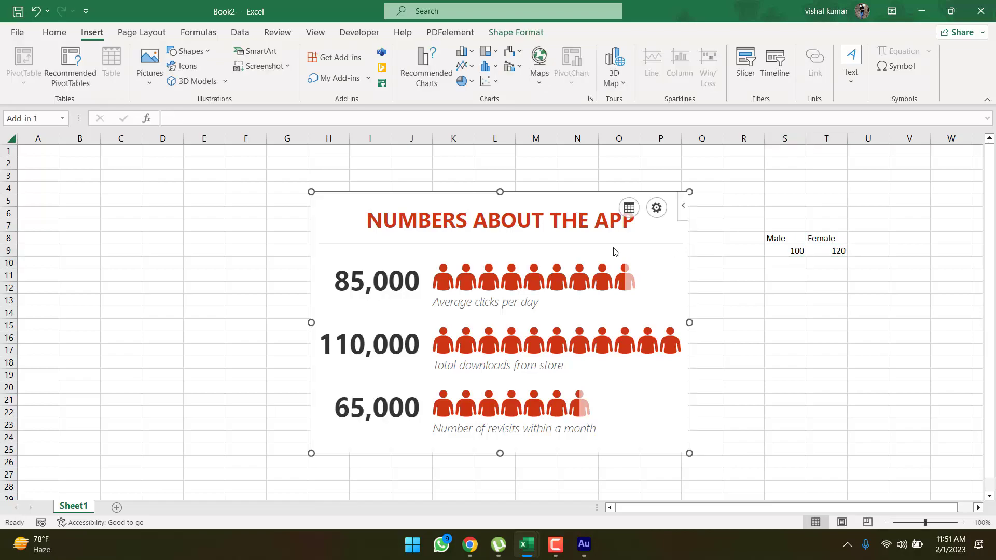
click(629, 209)
click(656, 251)
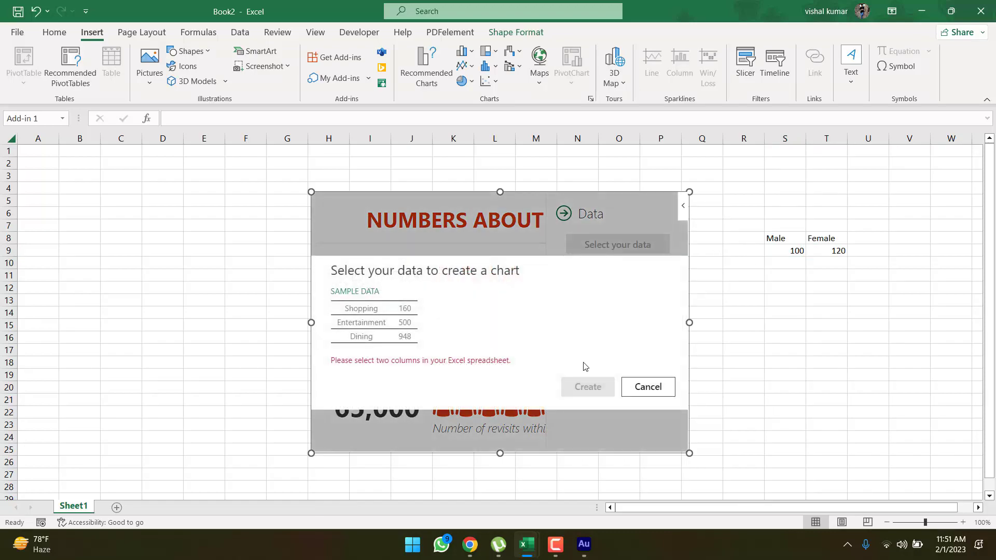
drag(768, 235, 836, 251)
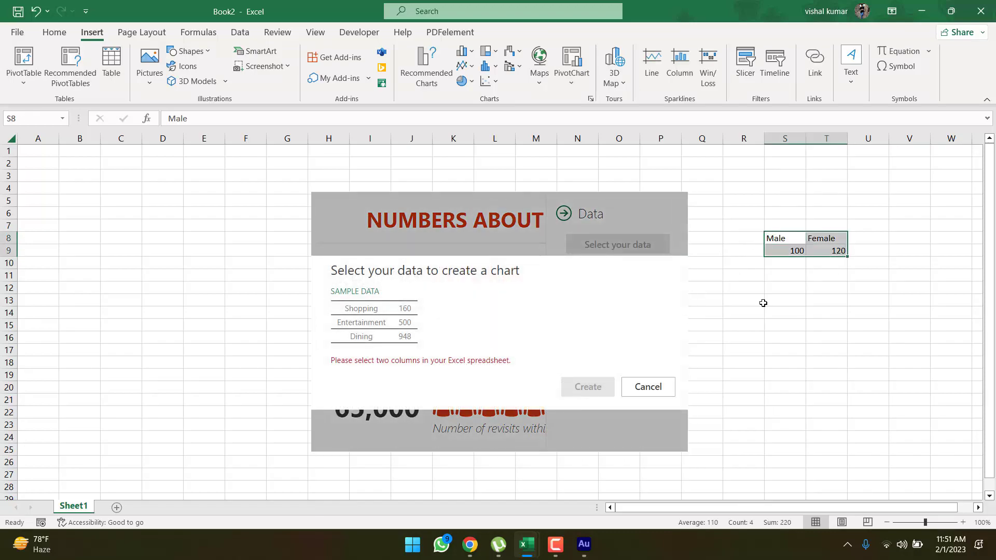
click(589, 387)
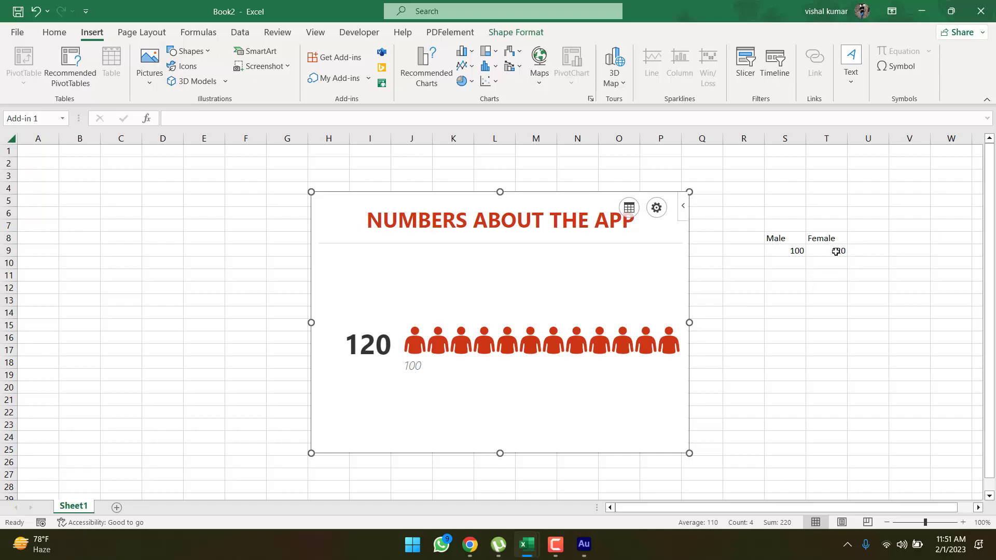
Convert the range S8:T9 into a table with headers
drag(783, 237, 816, 251)
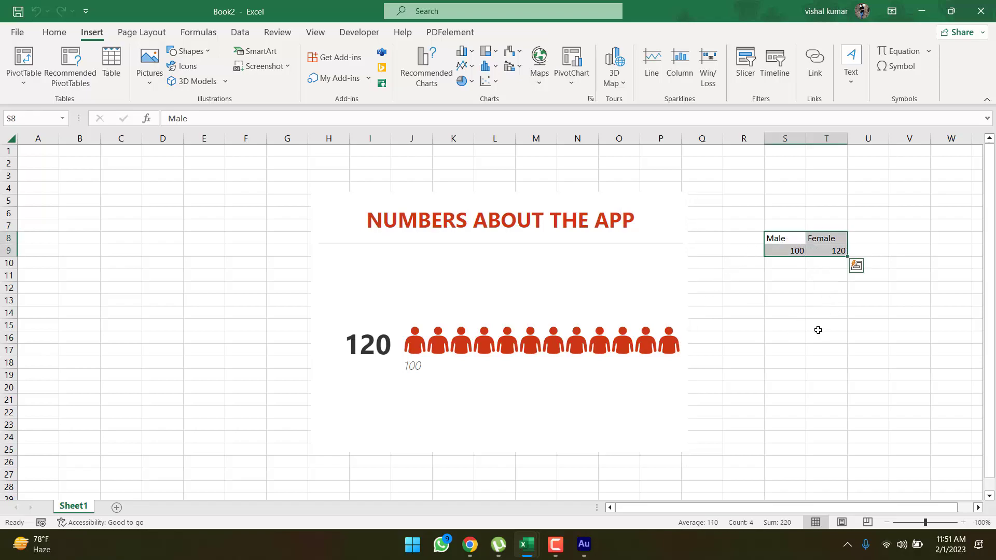
key(ctrl+t)
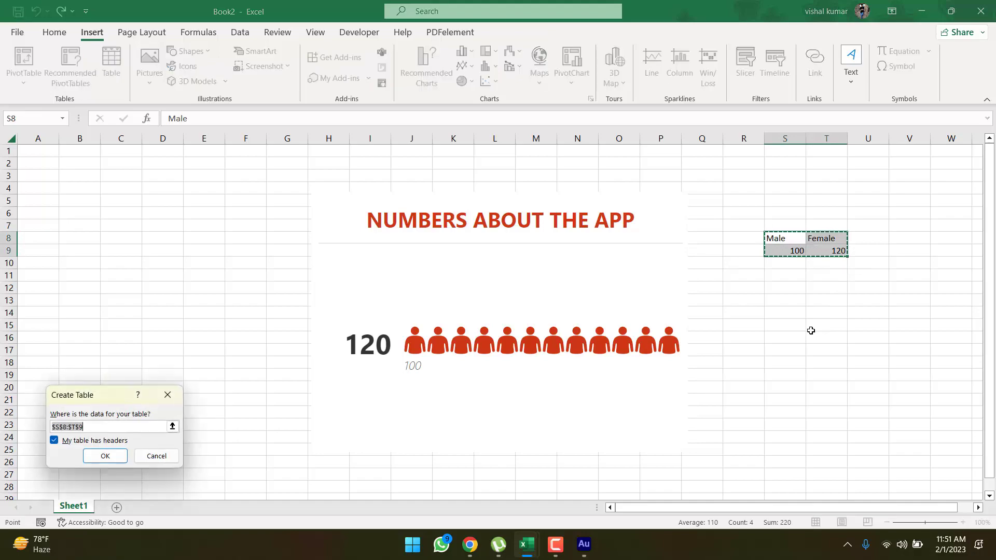
click(104, 456)
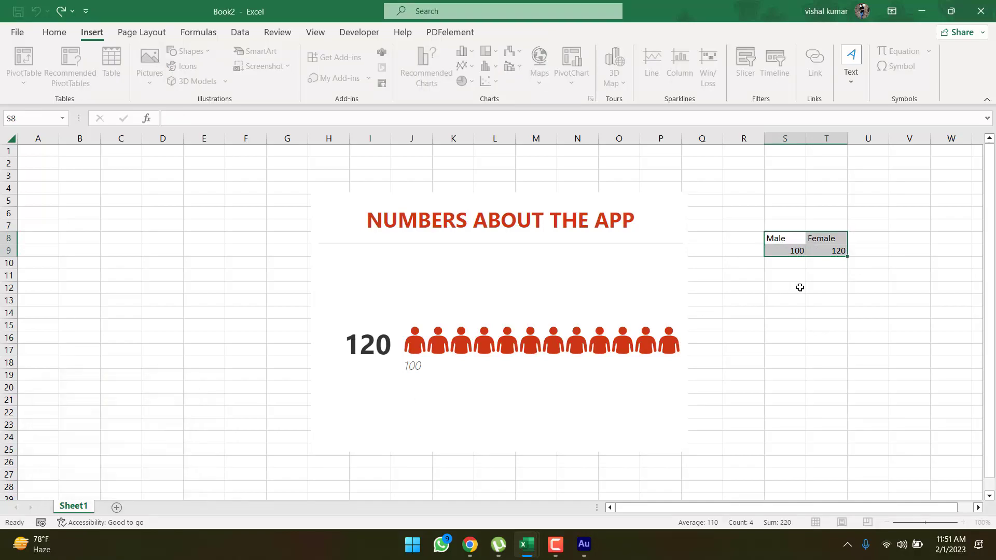
click(836, 294)
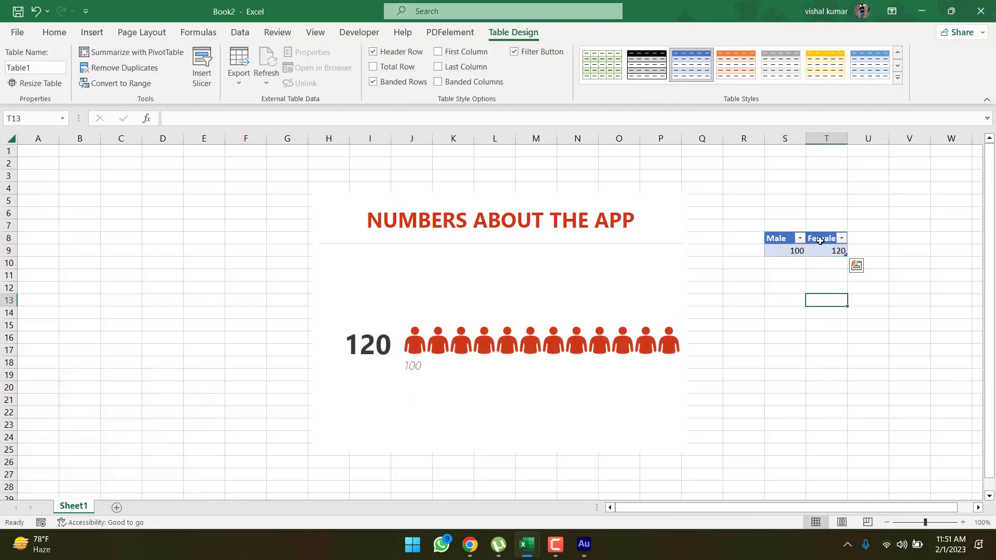
Delete the Male and Female table in S8:T9
click(794, 248)
click(835, 279)
click(793, 241)
drag(809, 249, 818, 251)
key(Delete)
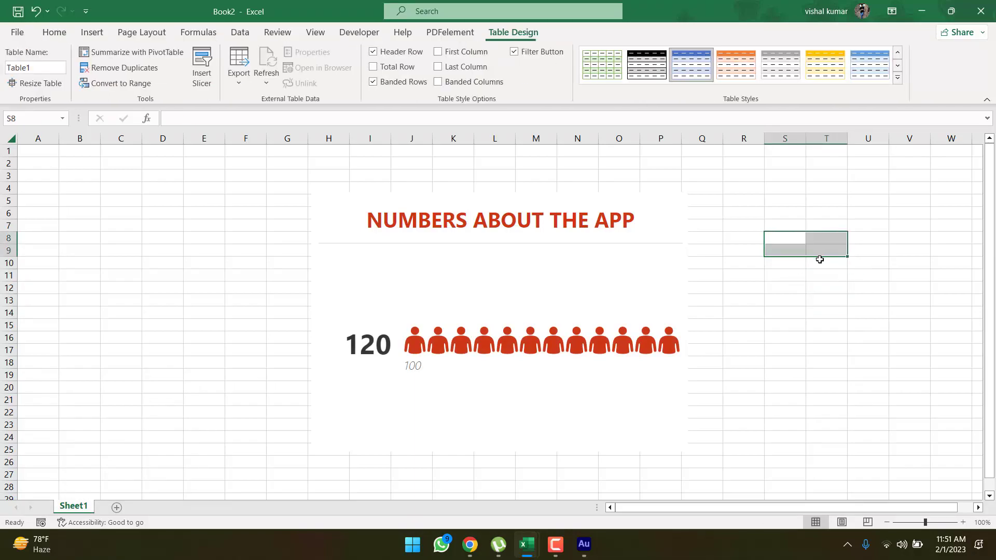
Enter the data in rows: Male with 100 in S11:T11 and Female with 120 in S12:T12
click(795, 277)
text(Mal)
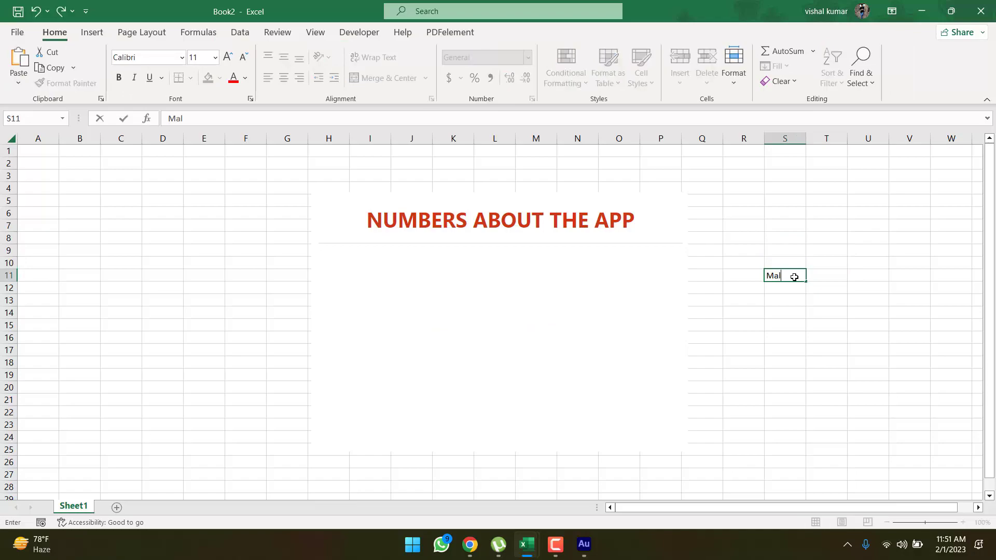
key(Return)
text(Female)
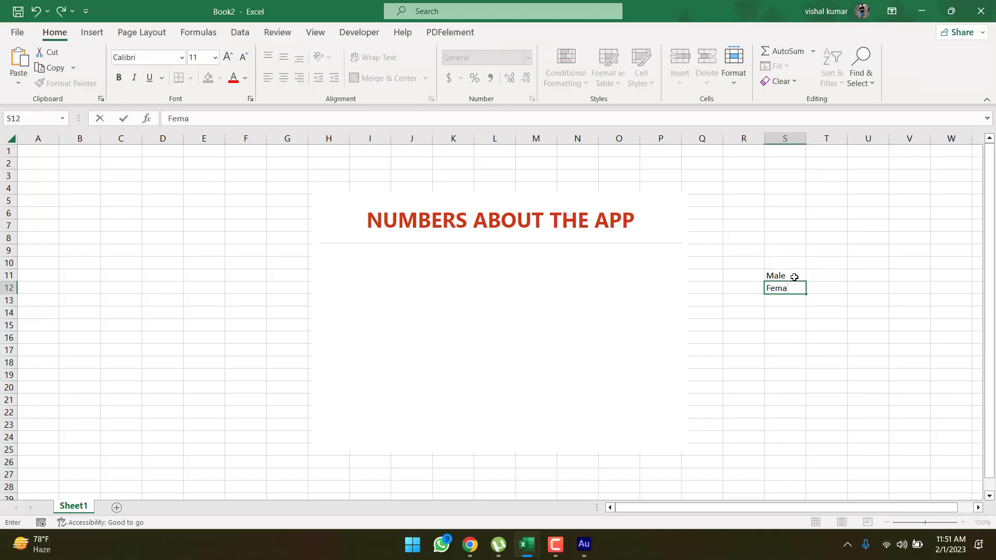
key(Tab)
key(Up)
text(100)
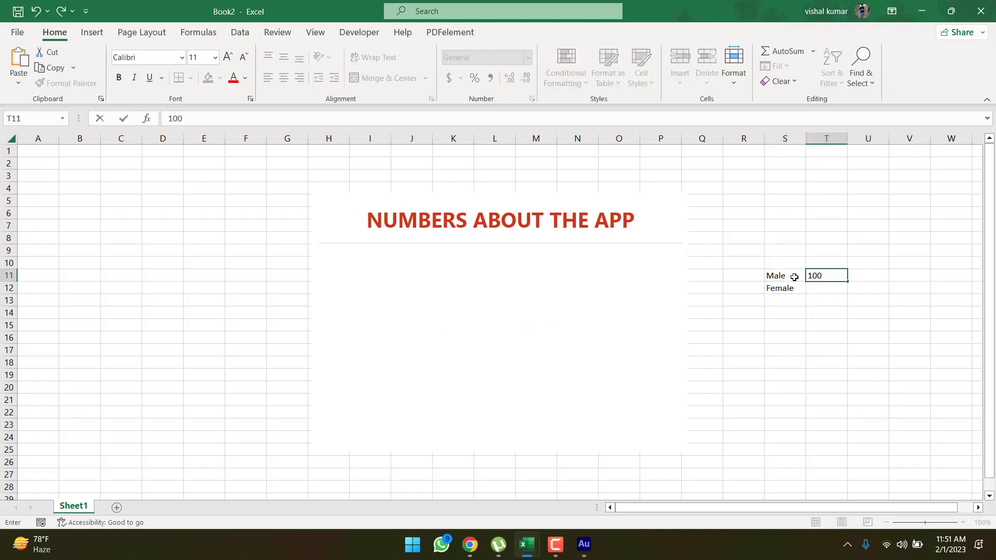
key(Return)
text(120)
key(Return)
key(Left)
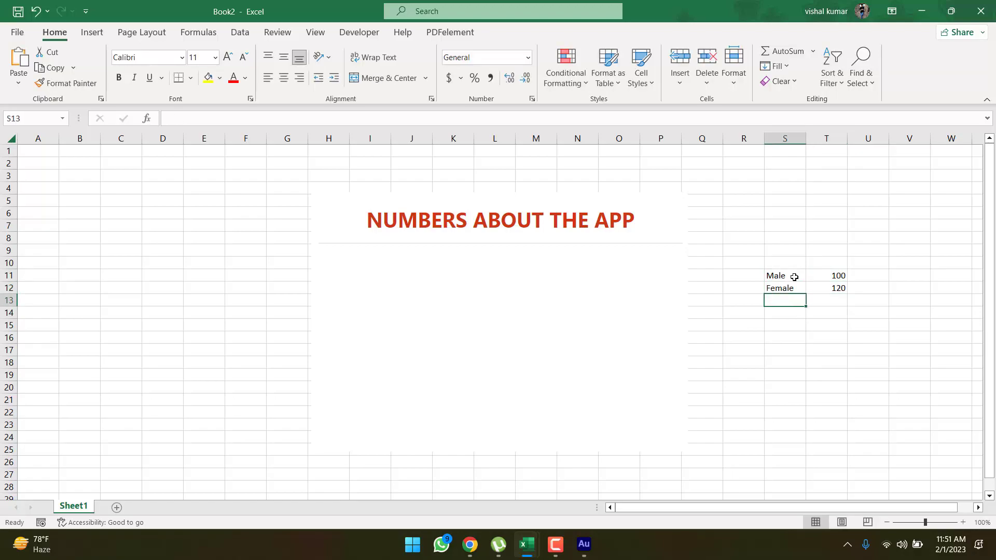
Create the People Graph chart from the two-column data in S11:T12
click(610, 296)
drag(763, 280, 824, 288)
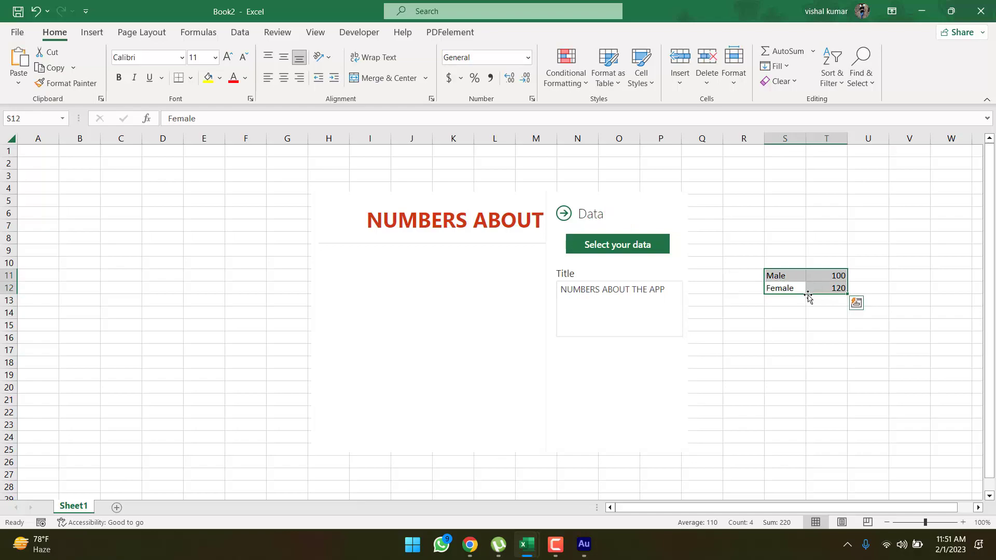
click(638, 245)
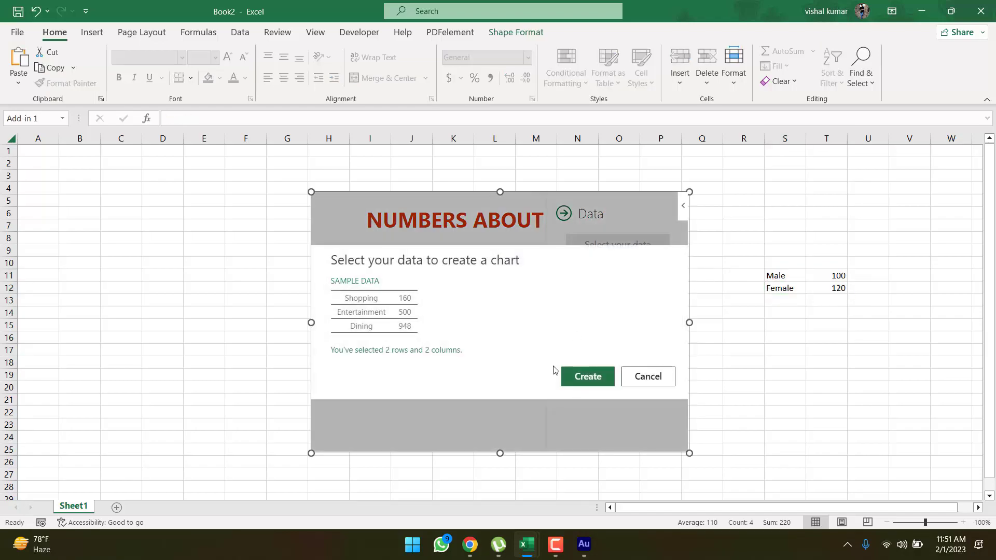
click(603, 377)
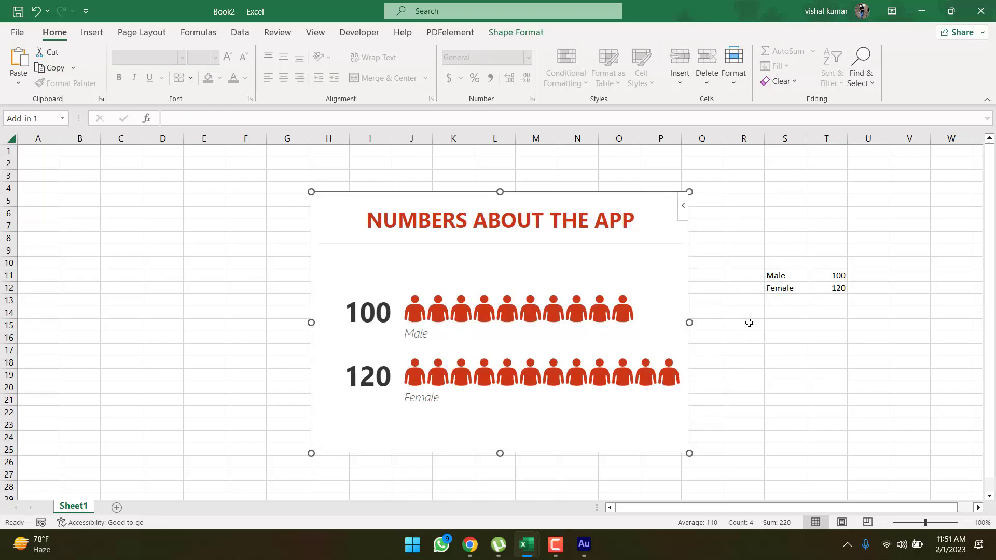
Add a third data row with Children in S13 and 28 in T13
click(788, 300)
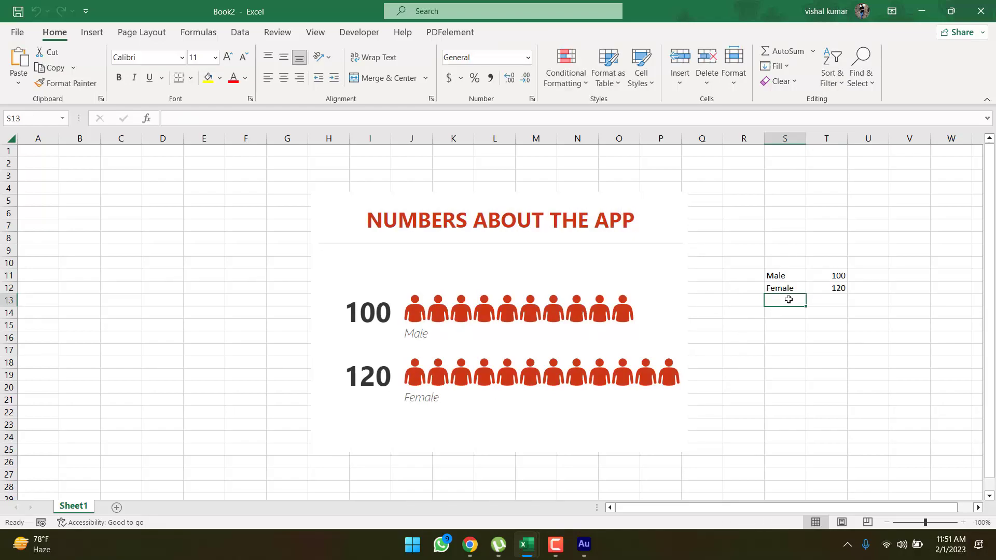
text(Children)
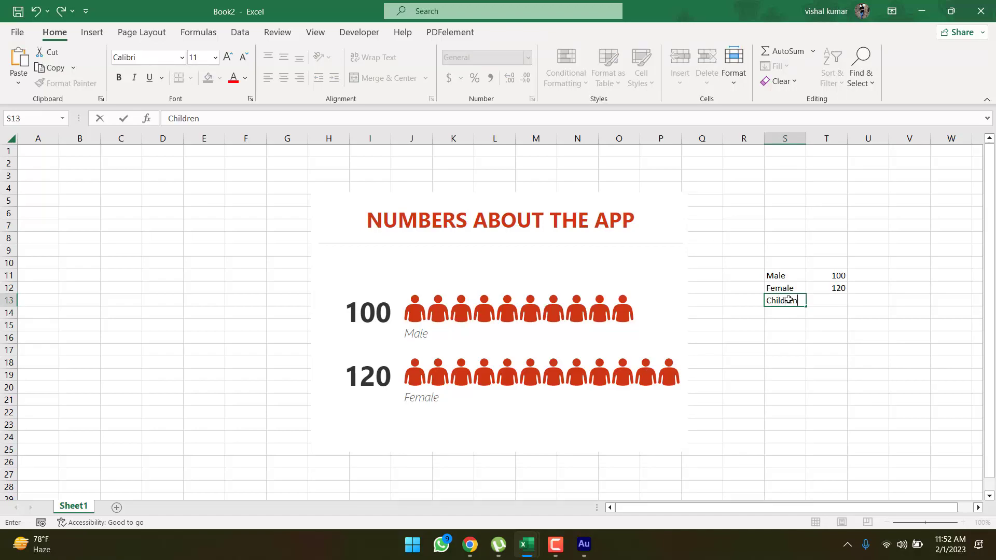
key(Tab)
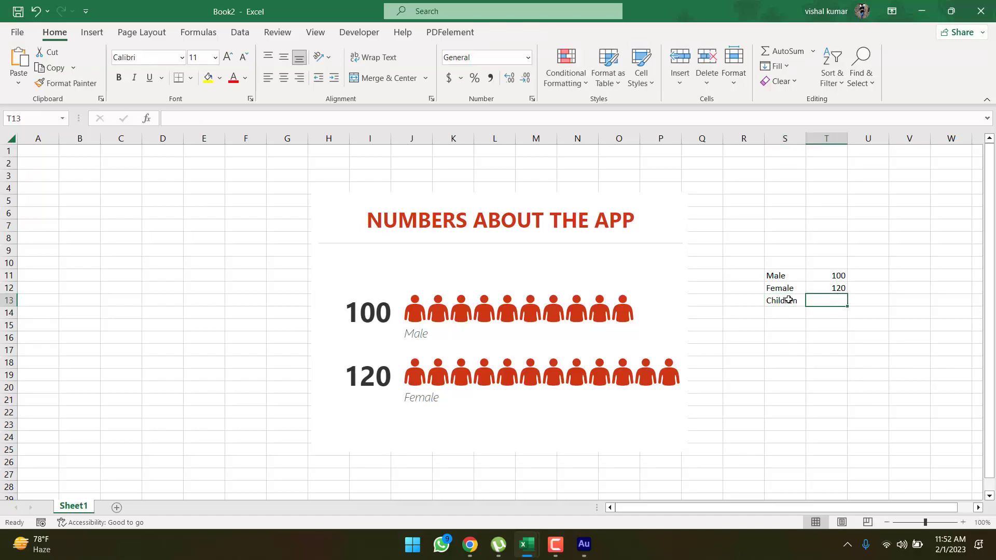
text(28)
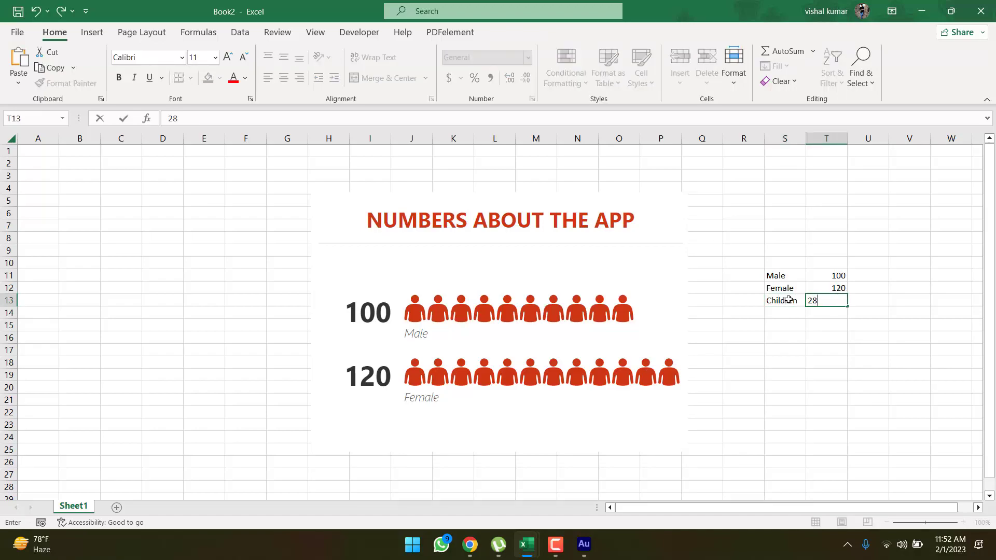
key(Return)
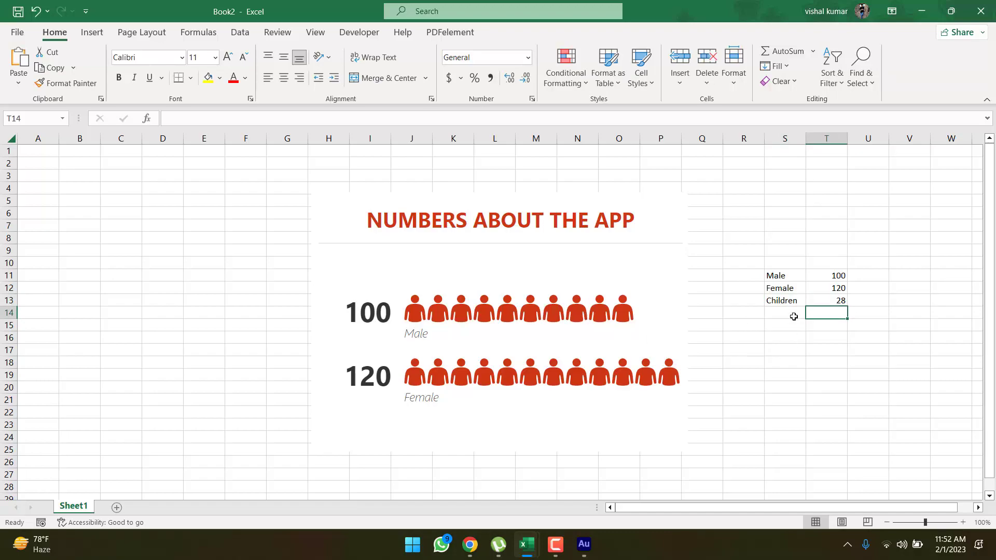
Convert the range S11:T13 into a table, leaving the option that the data has headers off
drag(794, 276, 830, 302)
key(ctrl+t)
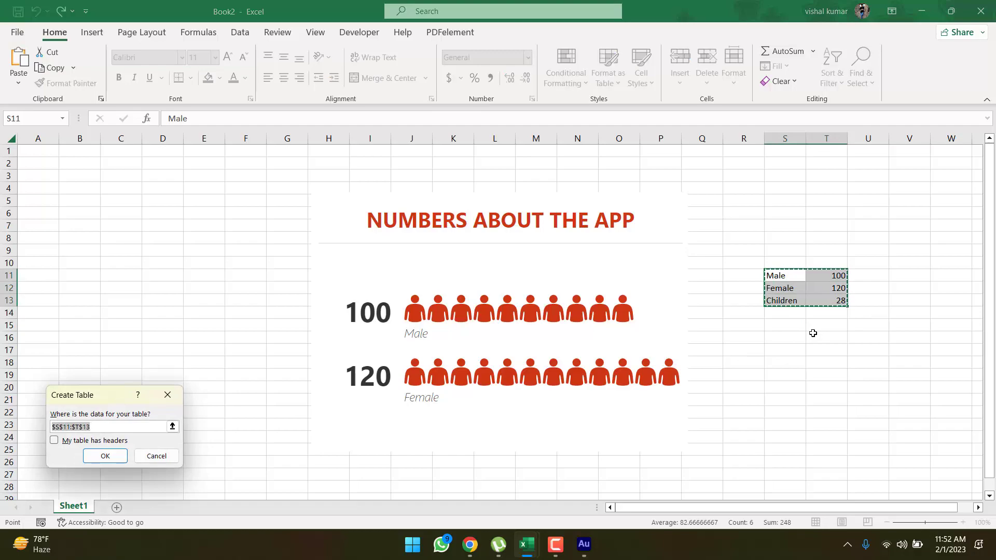
click(106, 456)
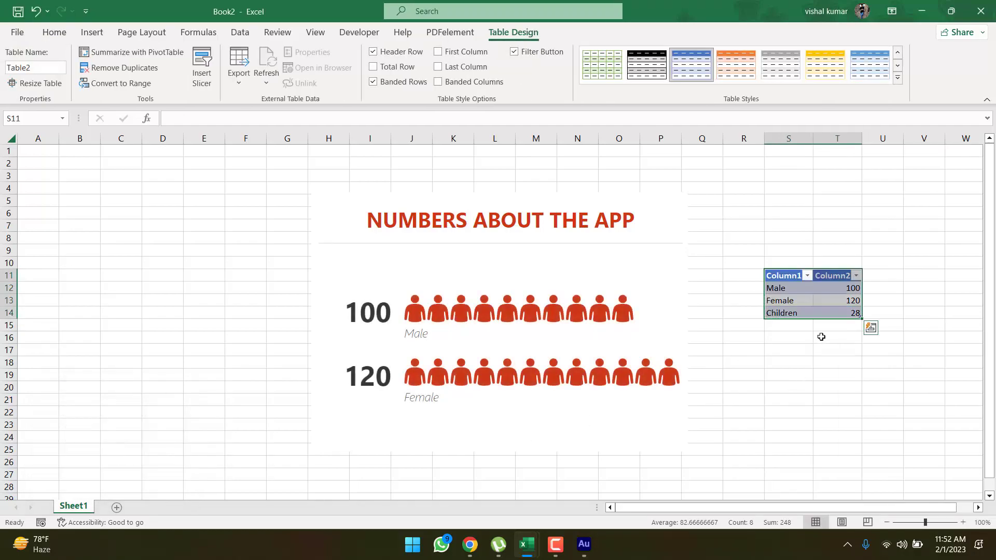
click(819, 337)
scroll(797, 326, down, 2)
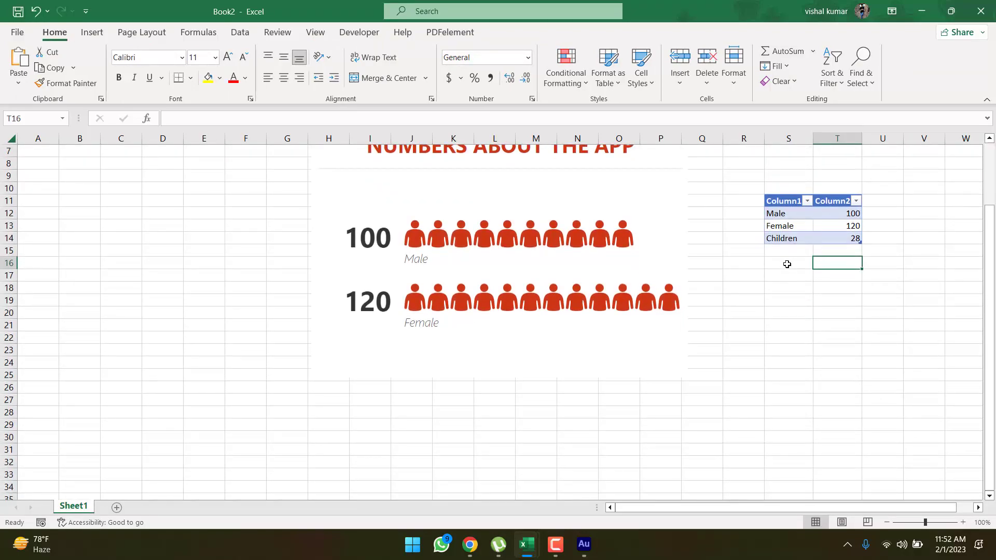
Replace the Children entry in row 14 of the table with New in S14 and 210 in T14
click(787, 242)
click(835, 236)
key(Delete)
click(793, 241)
key(Delete)
double_click(793, 241)
text(New)
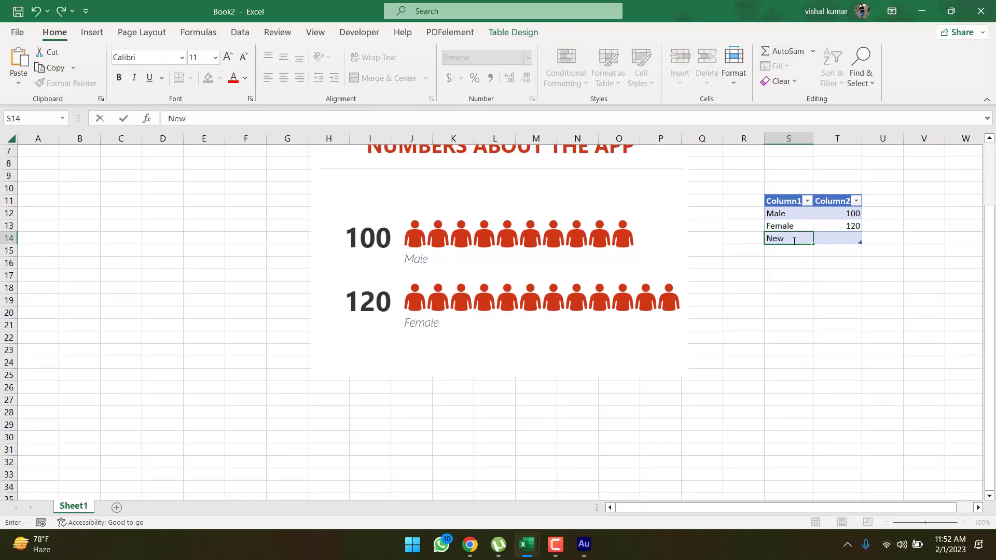
key(Tab)
text(jds)
text(210)
key(Return)
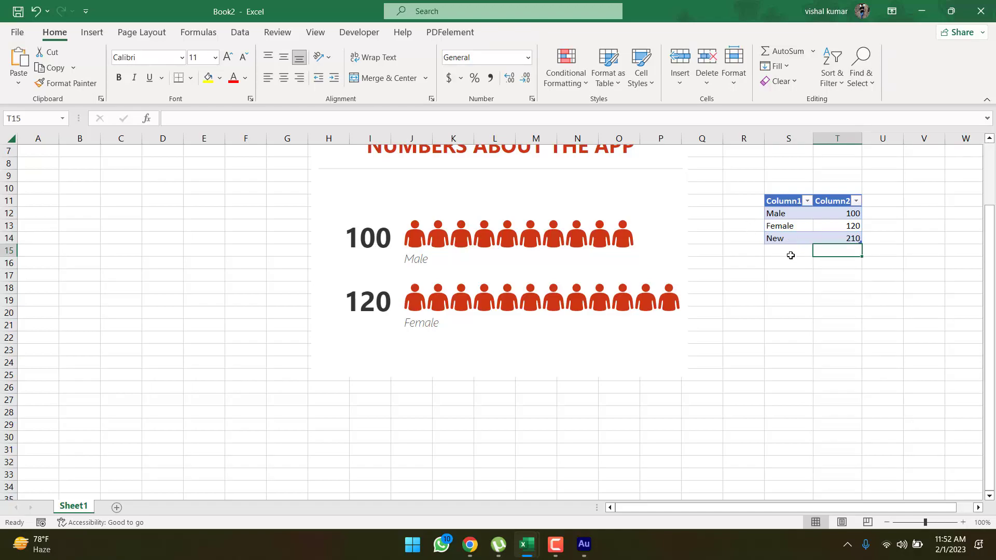
Add a table row with de in S15 and 100 in T15
click(791, 254)
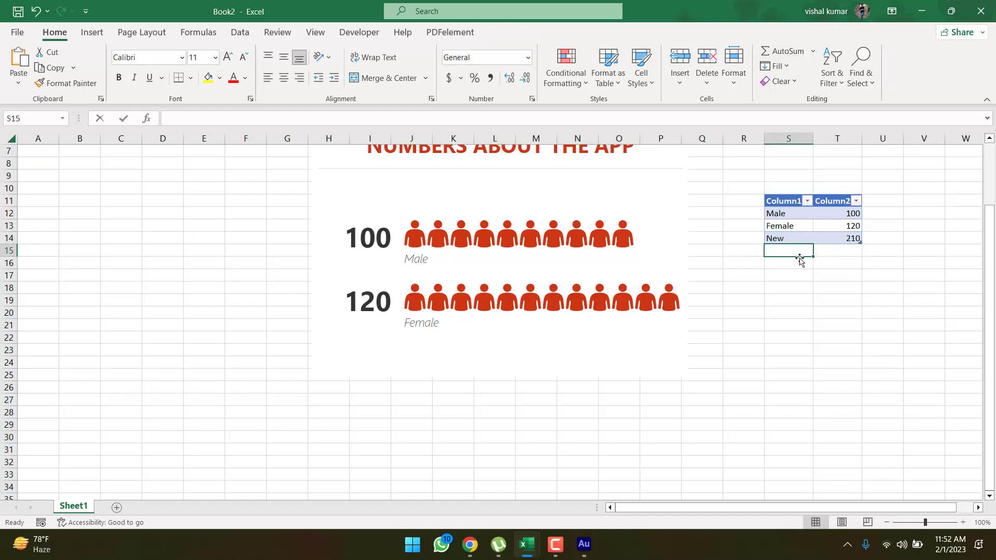
text(de)
click(850, 250)
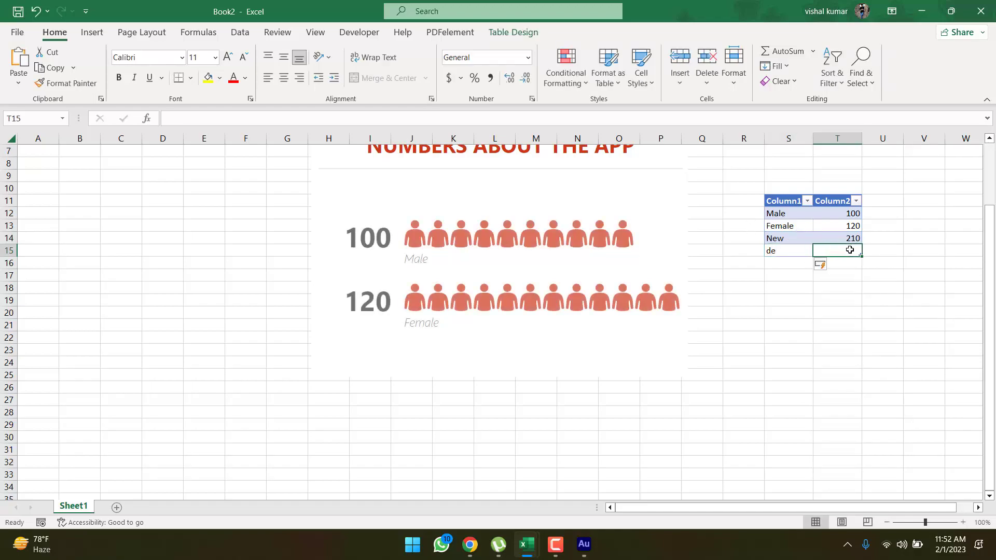
text(100)
key(Return)
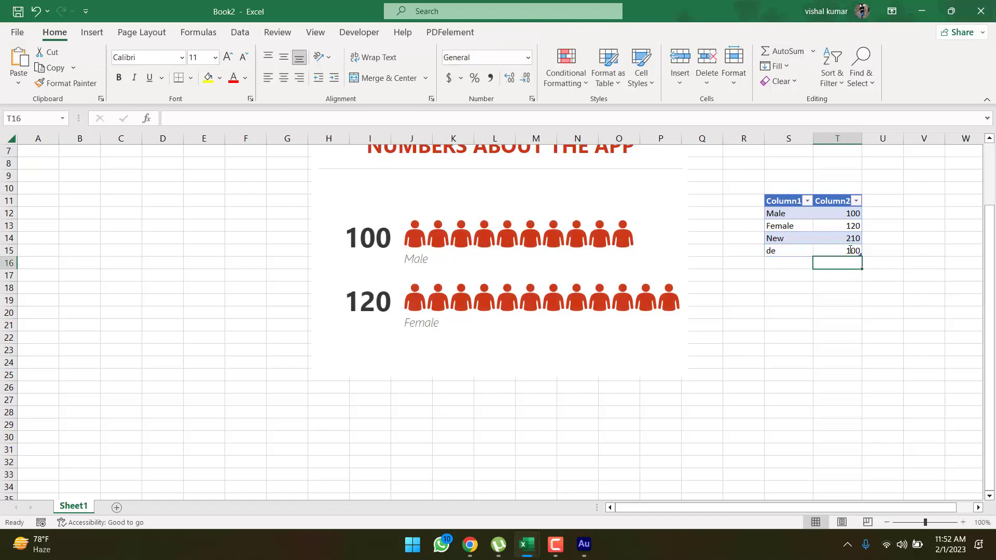
Recreate the People Graph chart from the whole table in S11:T15
scroll(768, 310, up, 1)
click(612, 224)
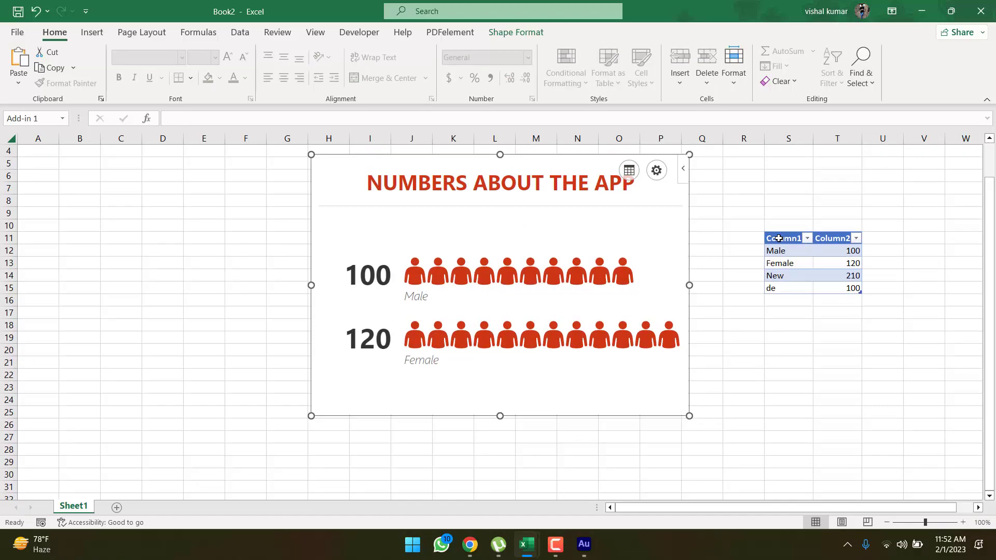
click(628, 172)
click(630, 216)
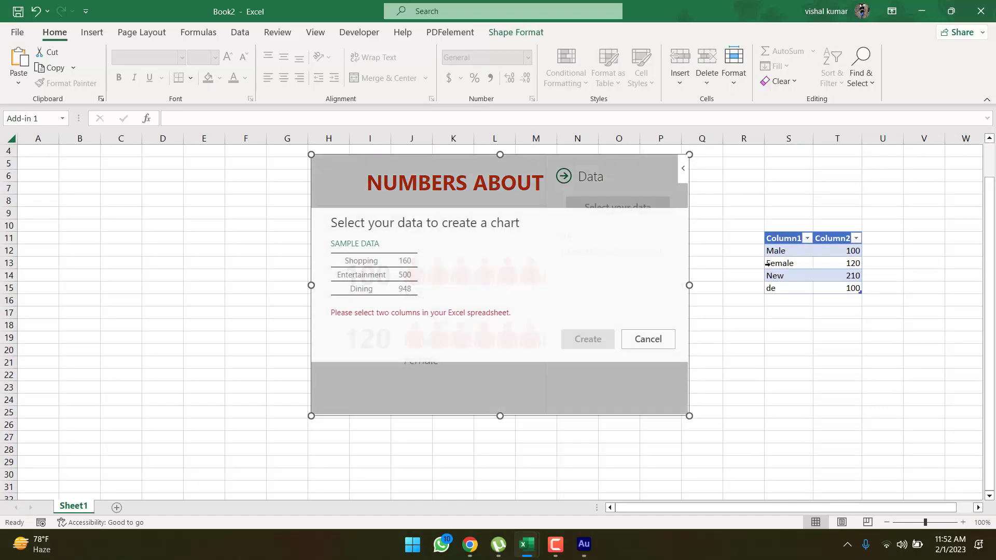
drag(790, 249, 836, 286)
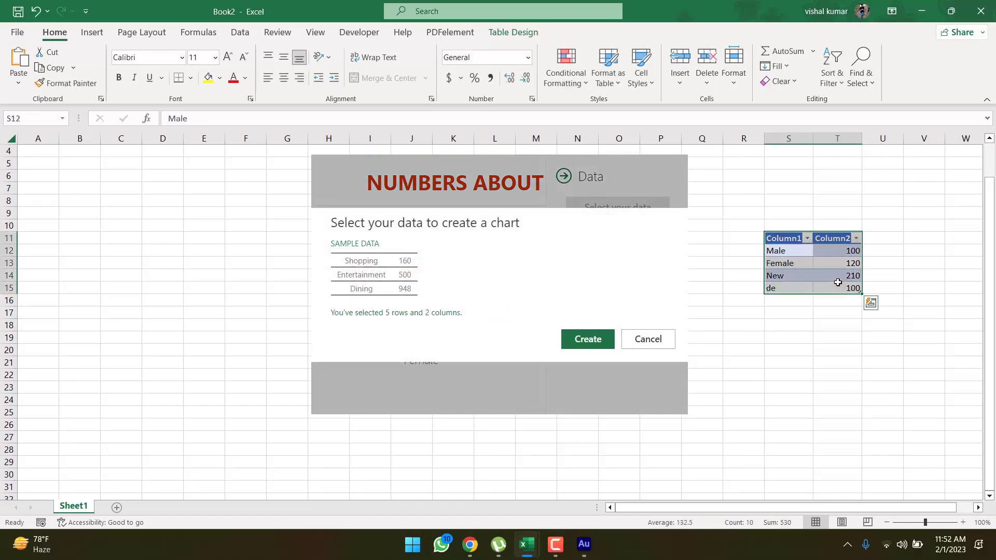
click(605, 340)
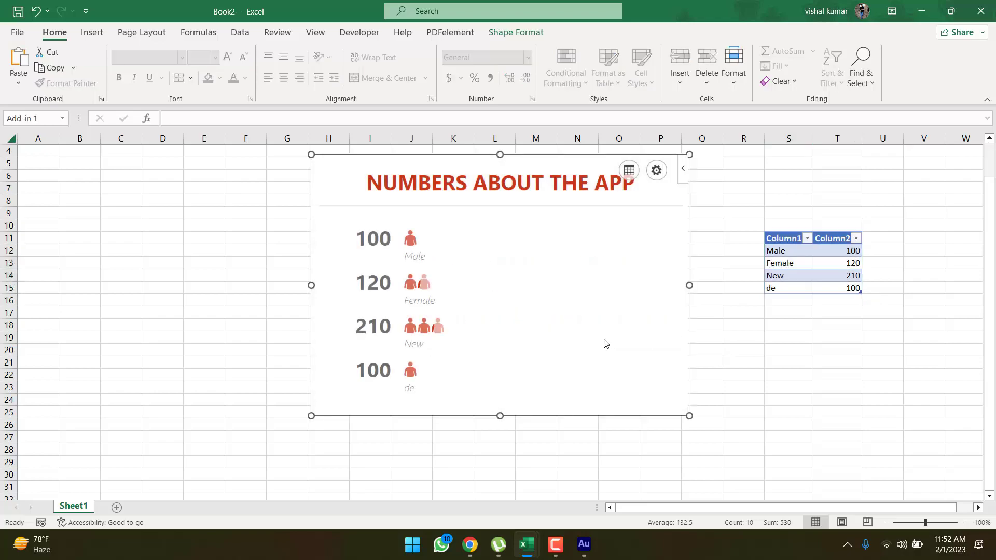
Add a table row with re in S16 and 20 in T16
click(791, 301)
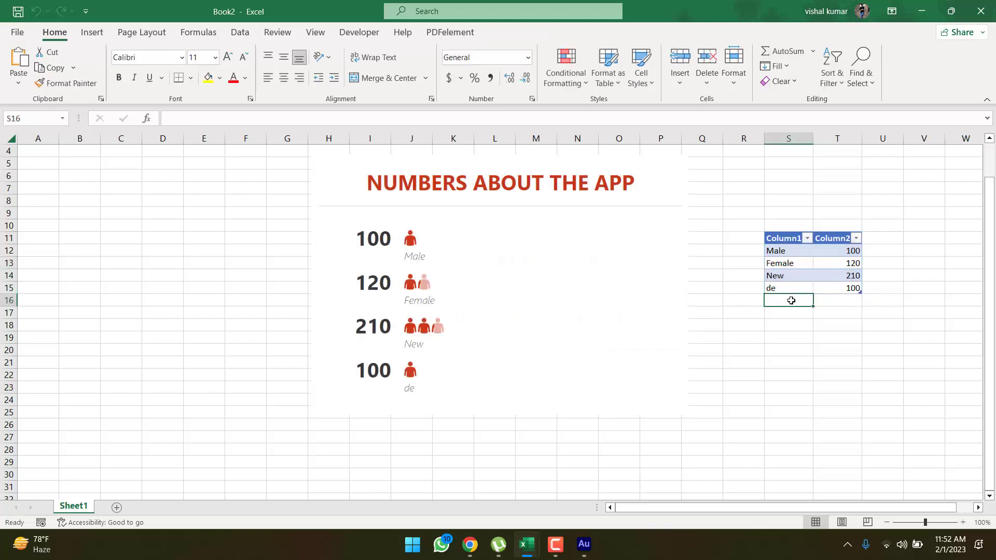
text(re)
key(Tab)
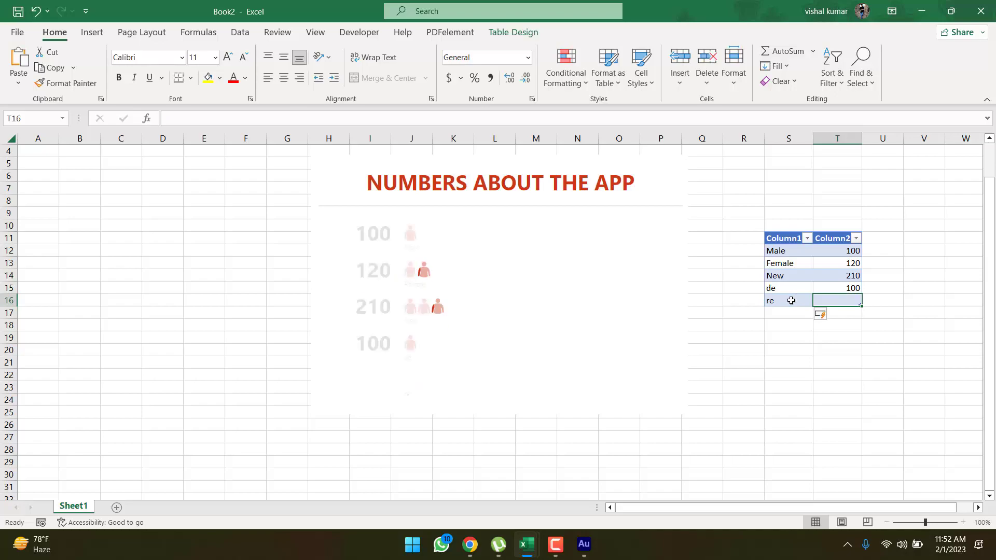
text(20)
key(Return)
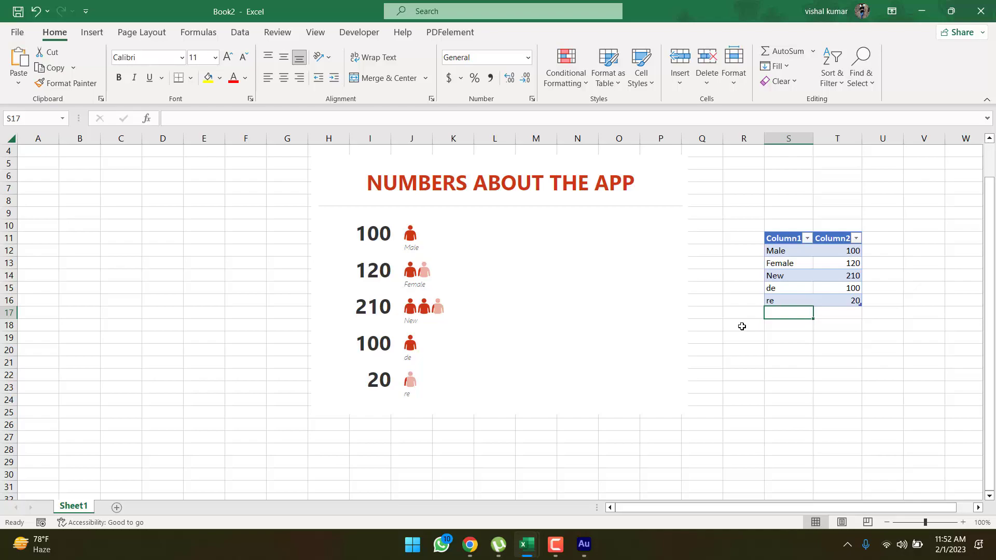
Add a table row with Children in S17 and 58 in T17
text(Ch)
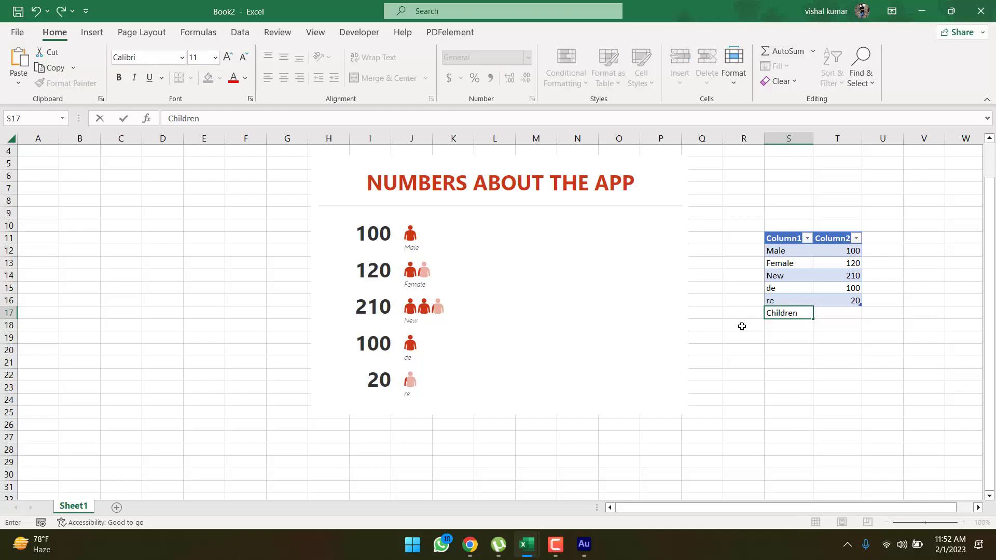
text(ildren)
key(Tab)
text(58)
key(Return)
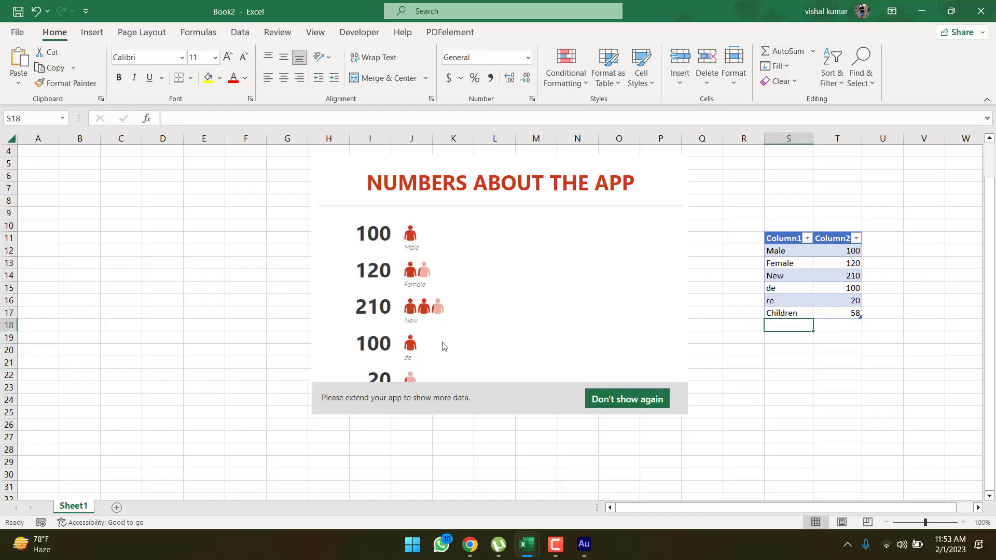
Extend the People Graph frame downward to about row 30 to fit all six data rows
scroll(445, 346, down, 2)
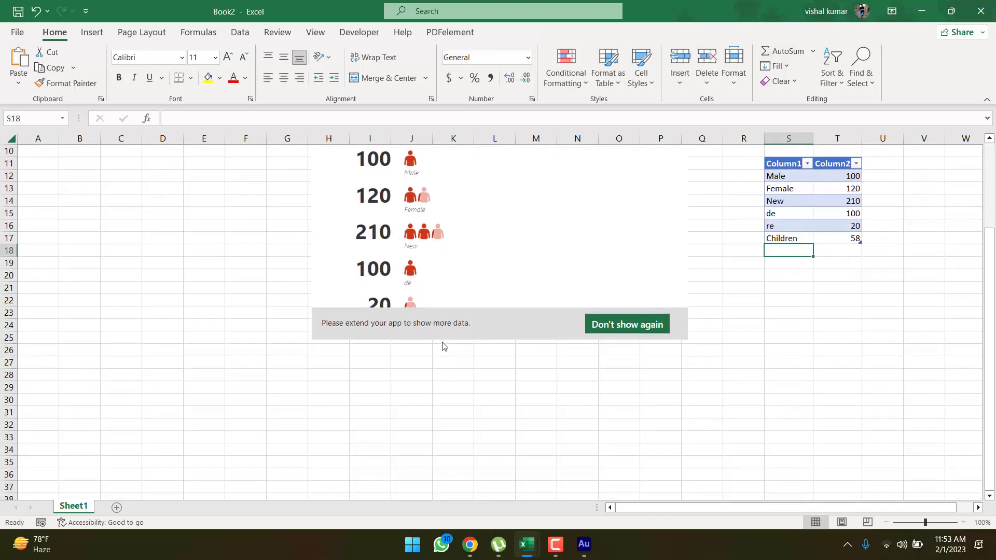
click(579, 326)
drag(499, 342, 502, 406)
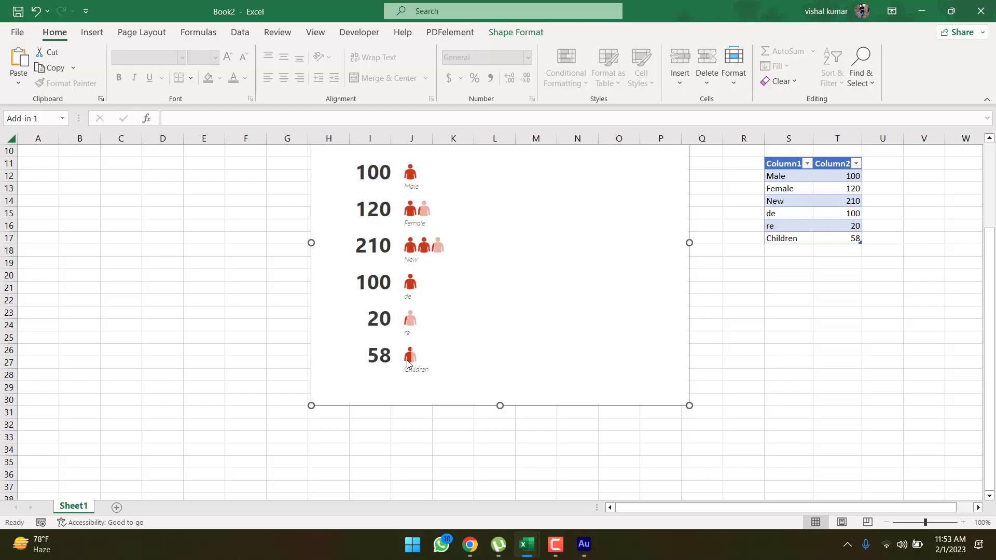
Change the People Graph type to the blue design with the diagonally striped background
scroll(717, 310, up, 3)
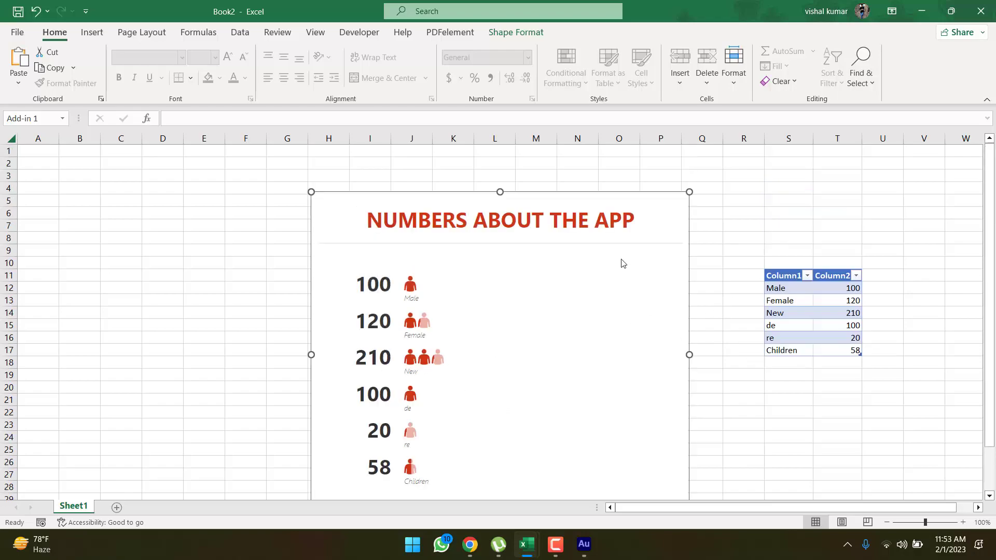
click(652, 210)
click(617, 335)
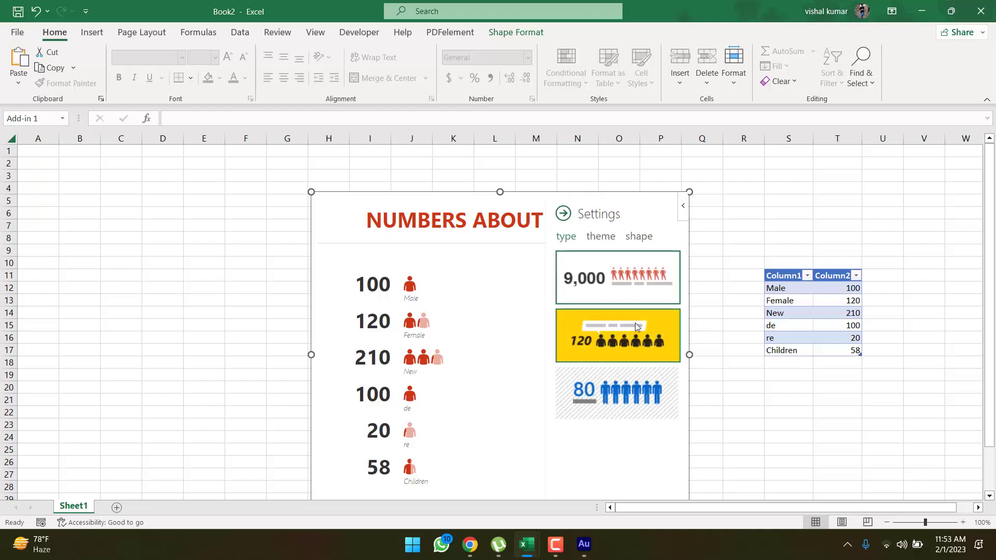
click(653, 401)
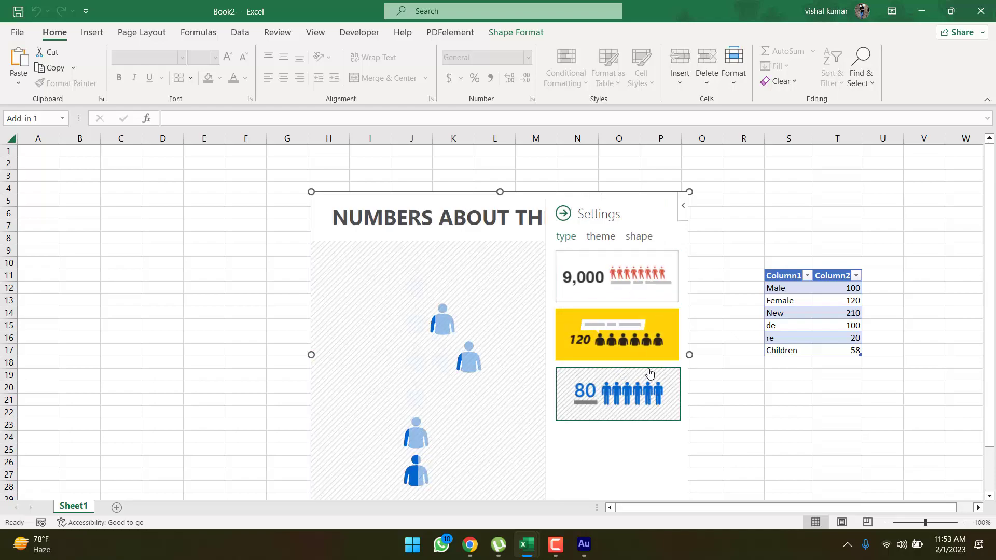
Try the head-and-shoulders and walking-person shapes in the People Graph, then set the shape to the money bag
click(639, 236)
click(610, 273)
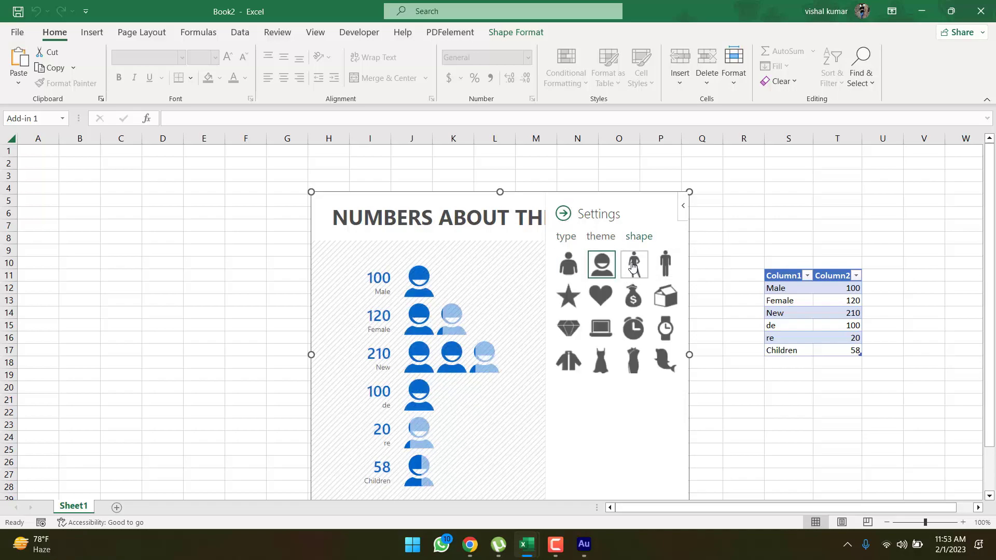
click(633, 264)
click(633, 299)
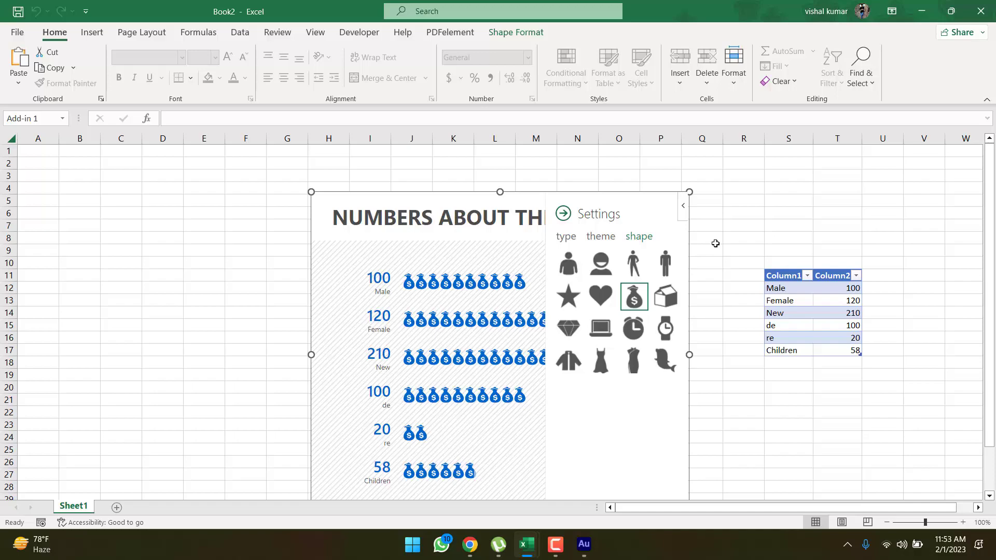
Clear all the table data in S12:T17
drag(800, 289, 840, 345)
key(Delete)
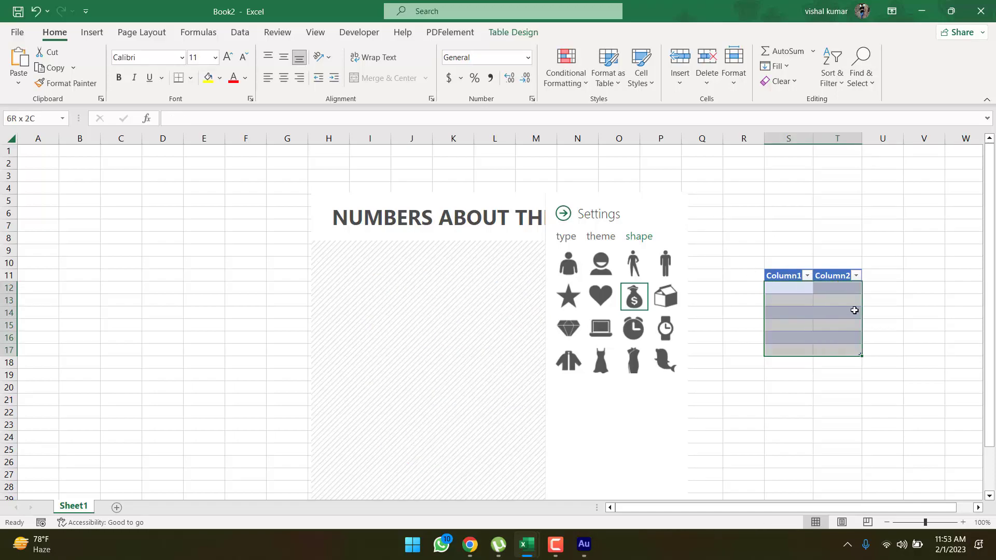
click(754, 236)
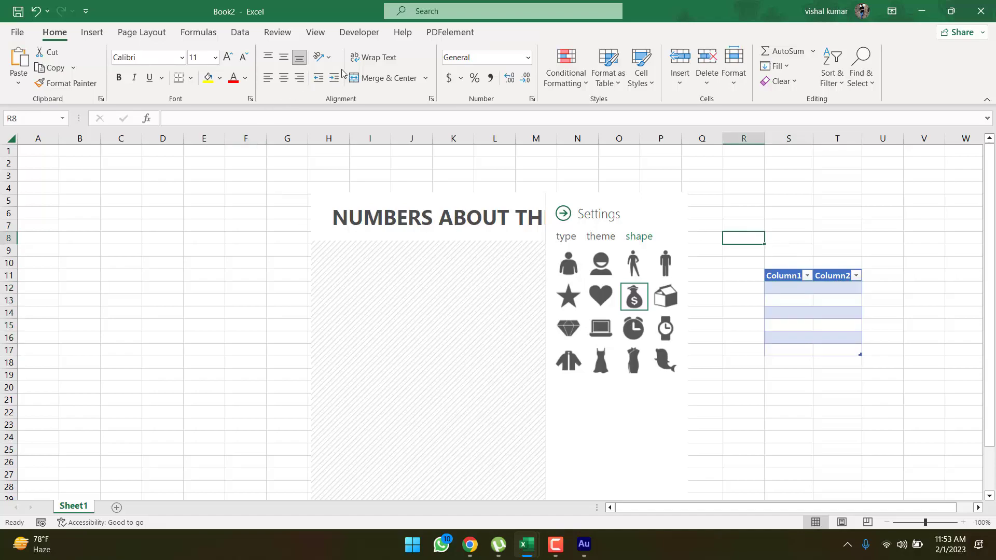
Search the Office Add-ins store for bing maps
click(92, 33)
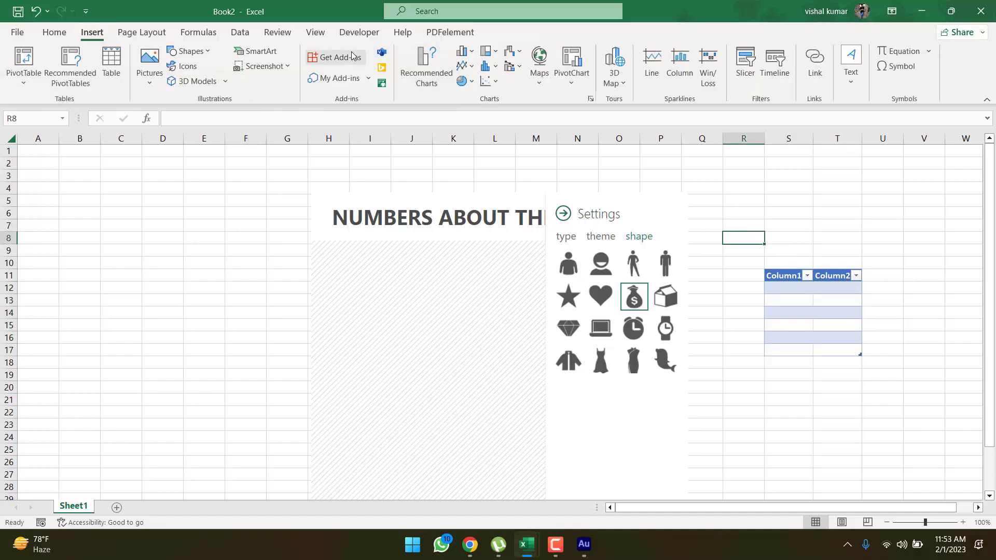
click(352, 56)
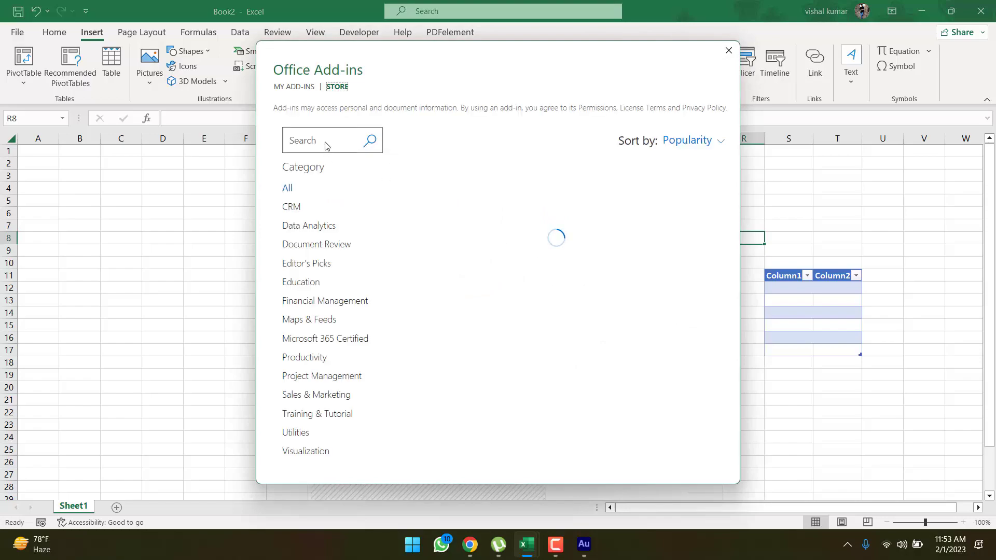
click(326, 141)
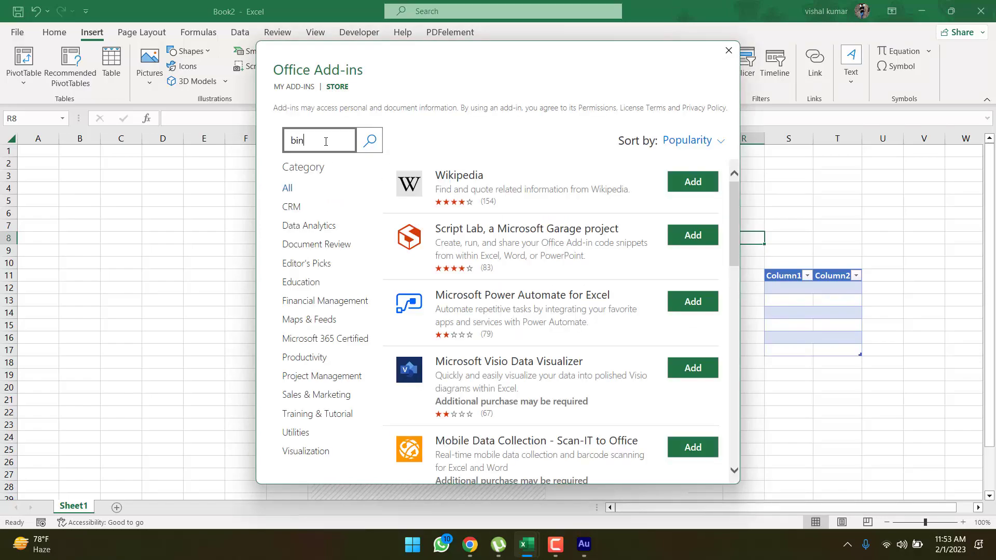
text(bing maps)
click(370, 140)
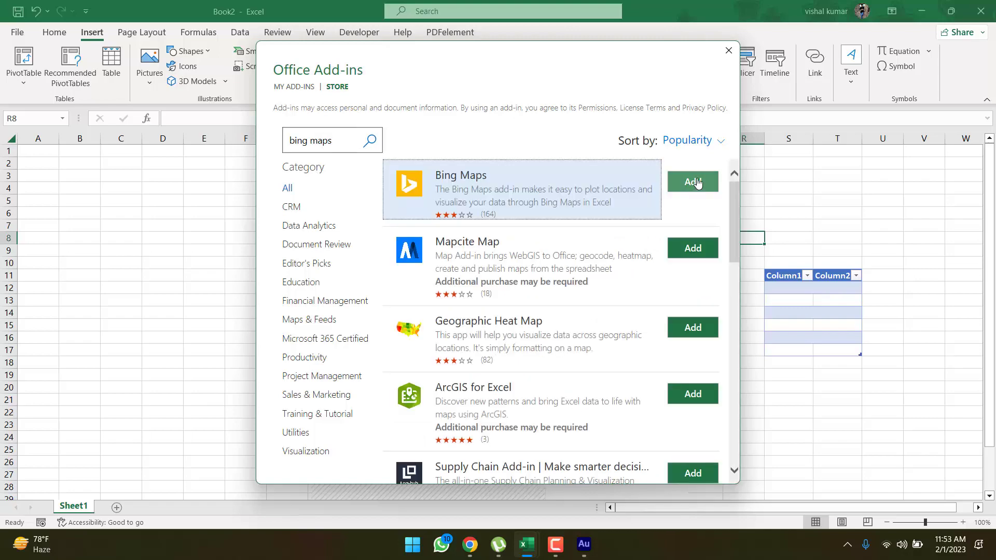
Add the Bing Maps add-in to the sheet and dismiss its welcome message without inserting sample data
click(694, 184)
click(629, 287)
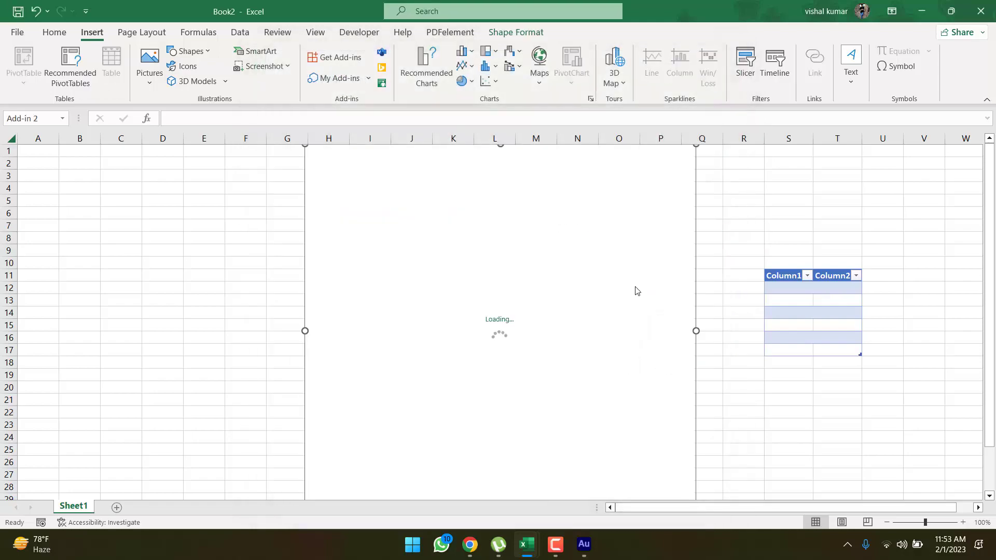
click(568, 264)
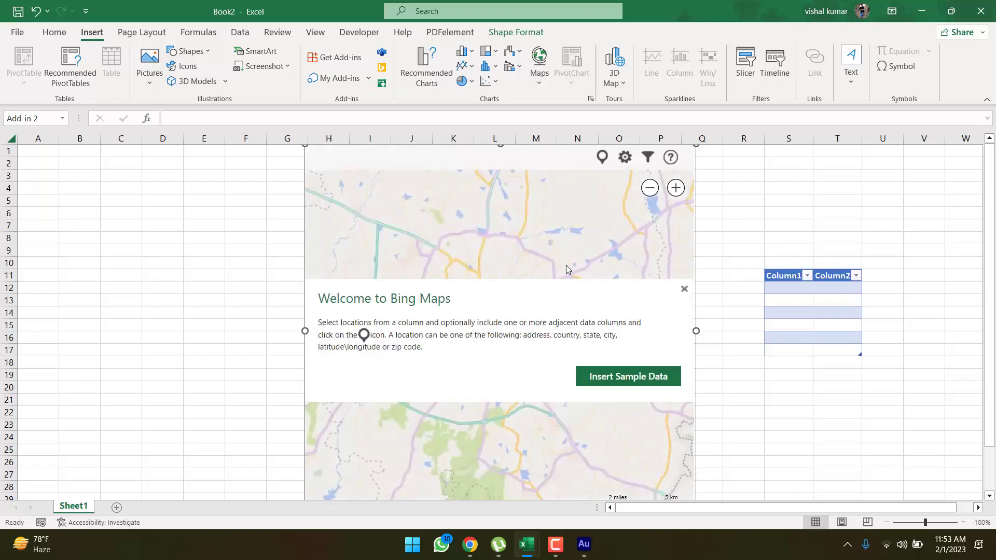
click(683, 291)
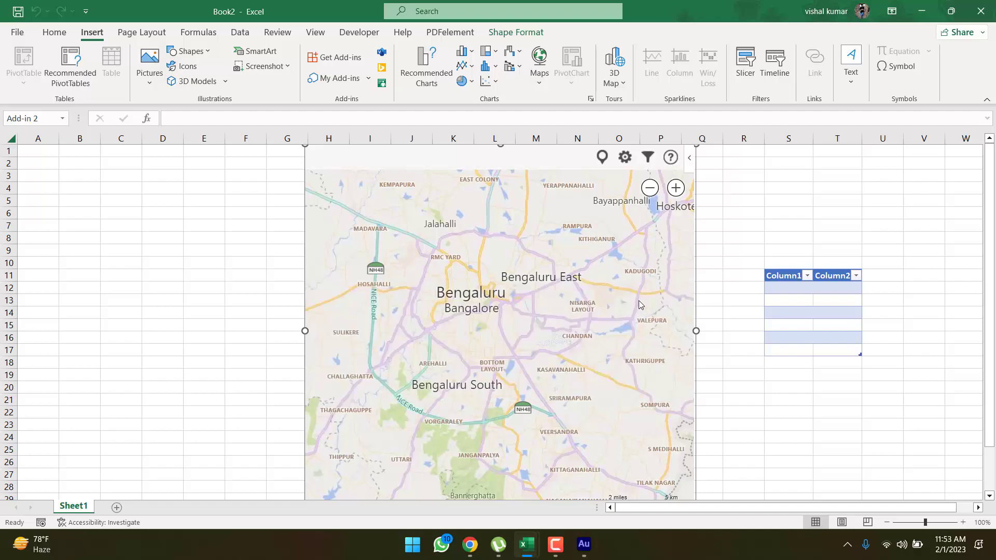
Enter India with 500 and Nepal with 120 in cells C9:D10
click(132, 250)
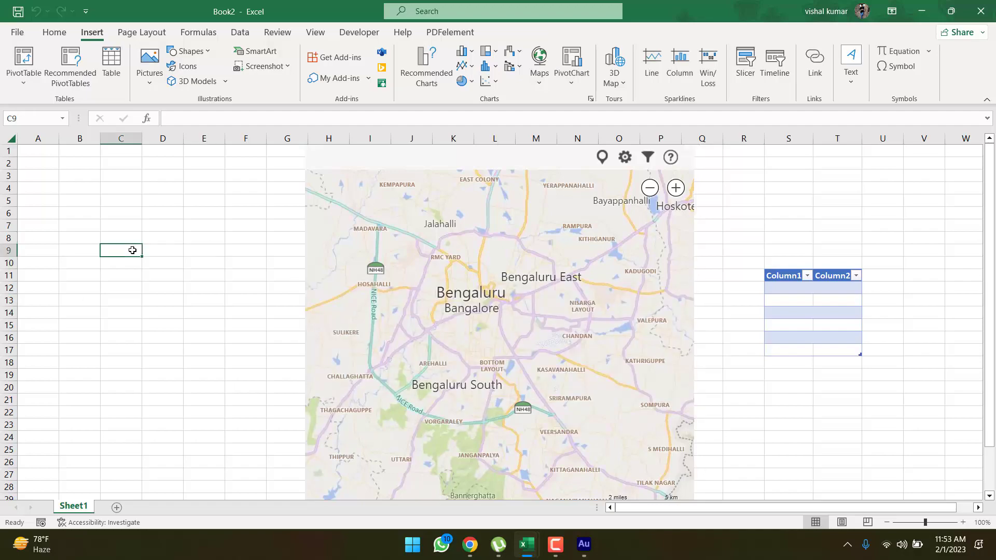
text(India)
key(Tab)
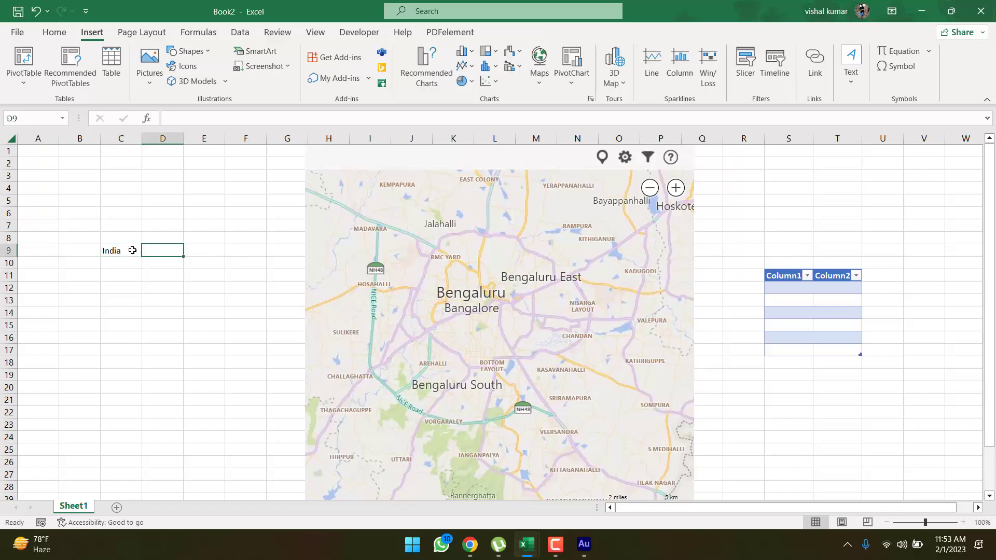
text(500)
key(Return)
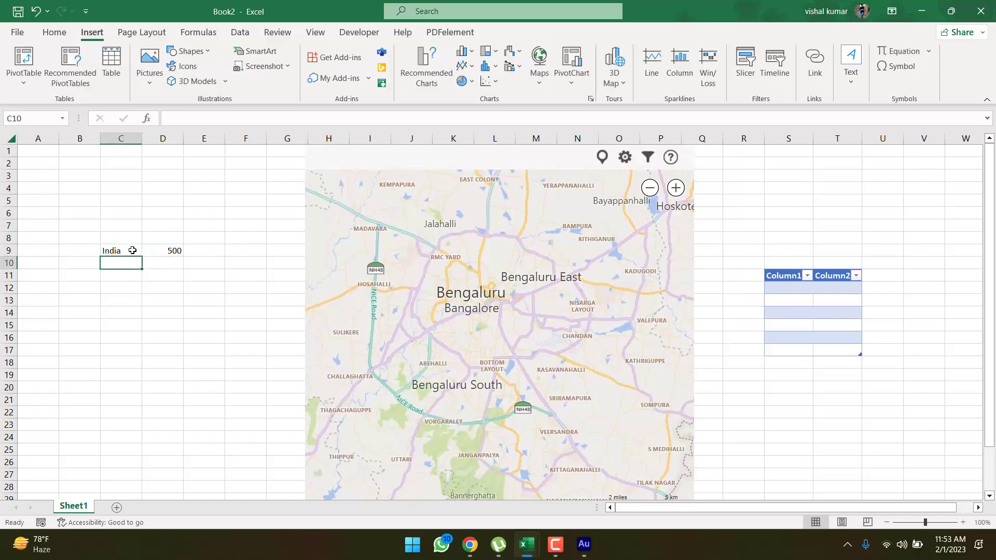
text(Aus)
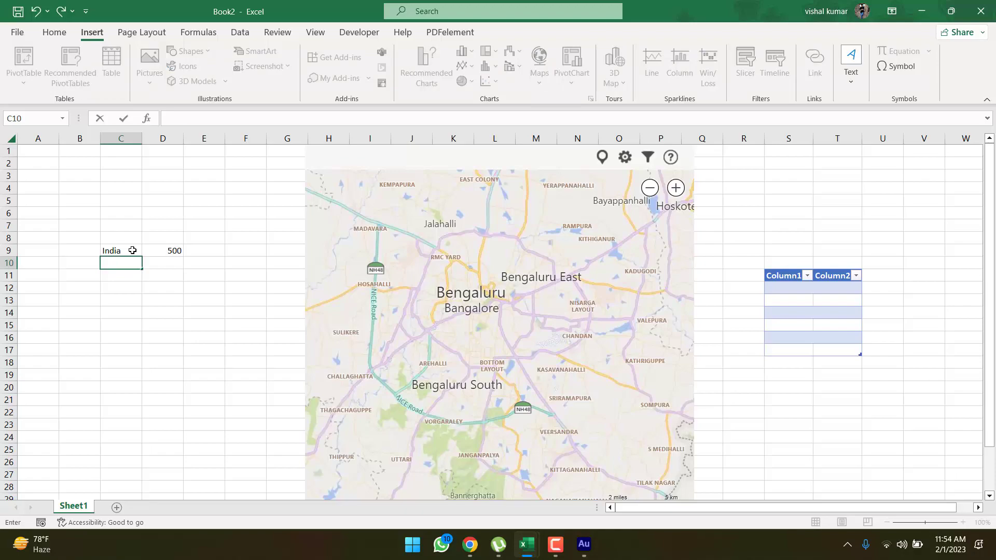
text(Nepal)
key(Tab)
text(120)
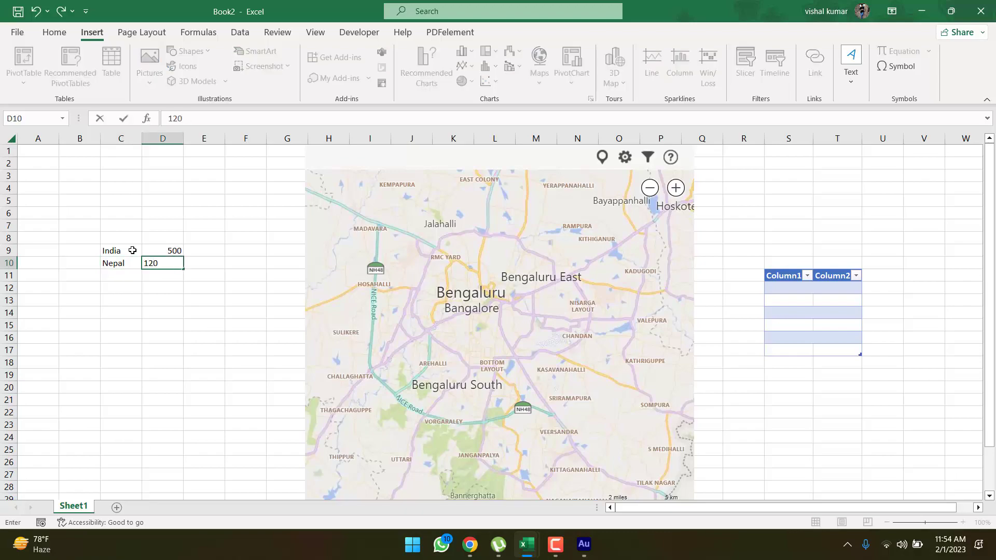
click(176, 325)
Plot the India and Nepal values in C9:D10 on the Bing map
drag(125, 246, 171, 264)
scroll(596, 338, down, 2)
scroll(596, 338, up, 2)
click(601, 162)
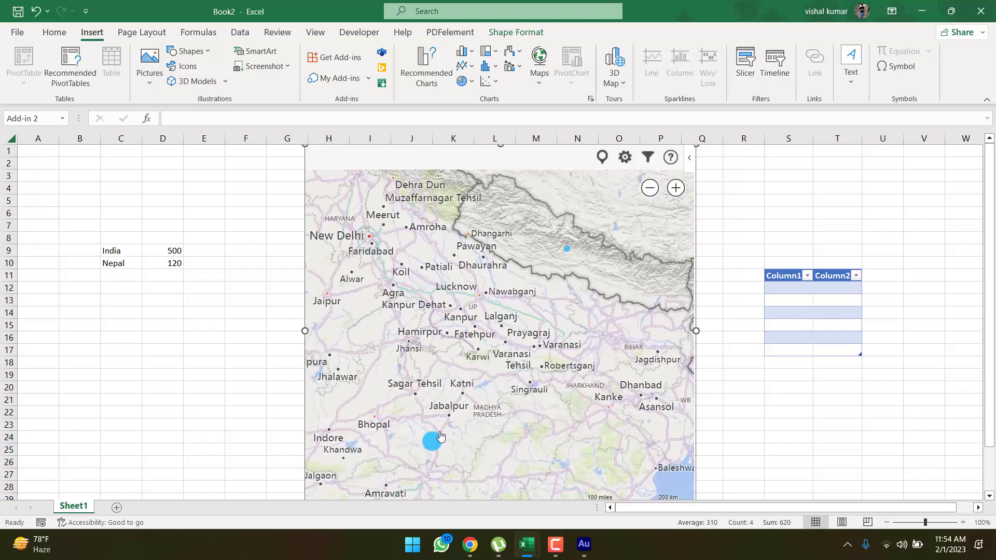
scroll(433, 440, down, 5)
scroll(471, 390, up, 5)
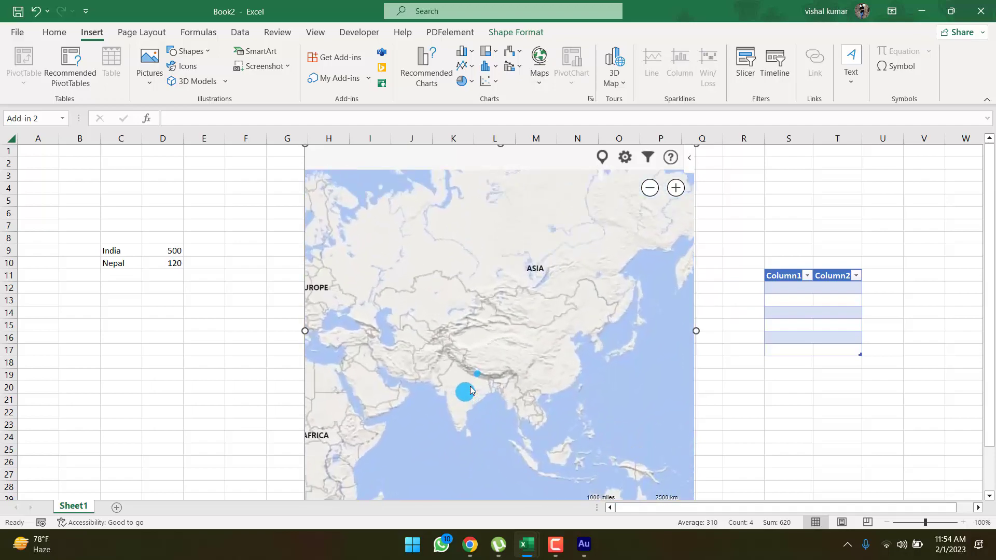
drag(483, 384, 488, 344)
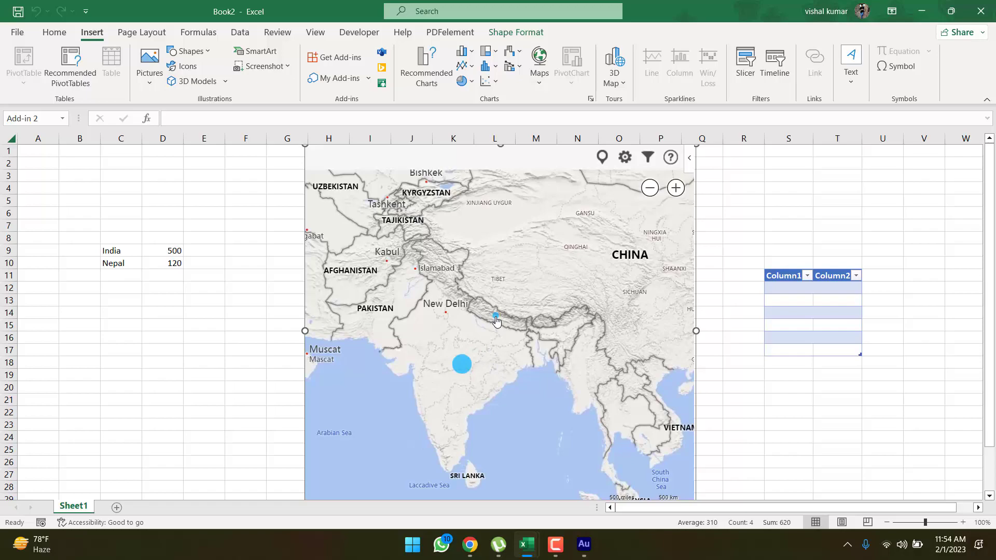
Add Bhutan with 80 in C11:D11 and plot C9:D11 on the Bing map
click(127, 276)
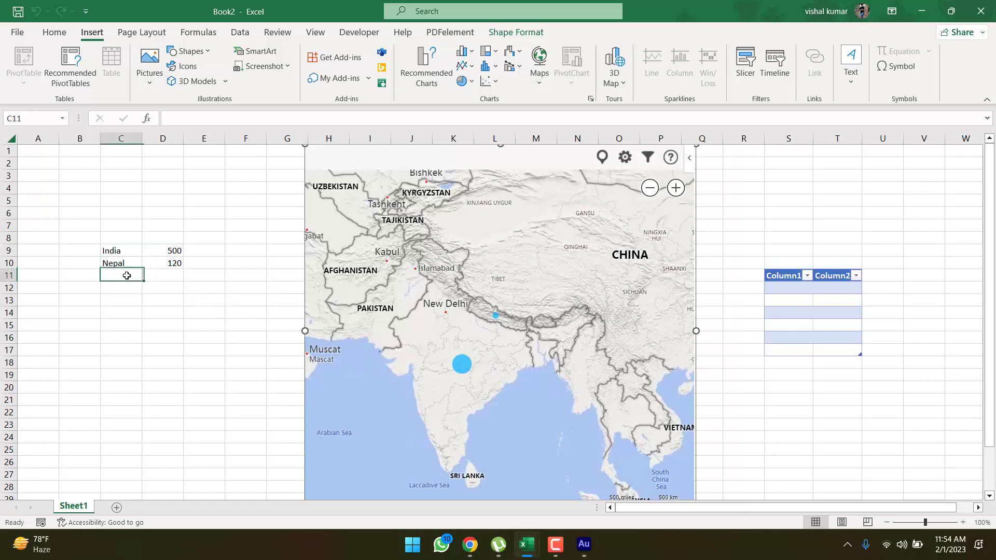
text(Bhutan)
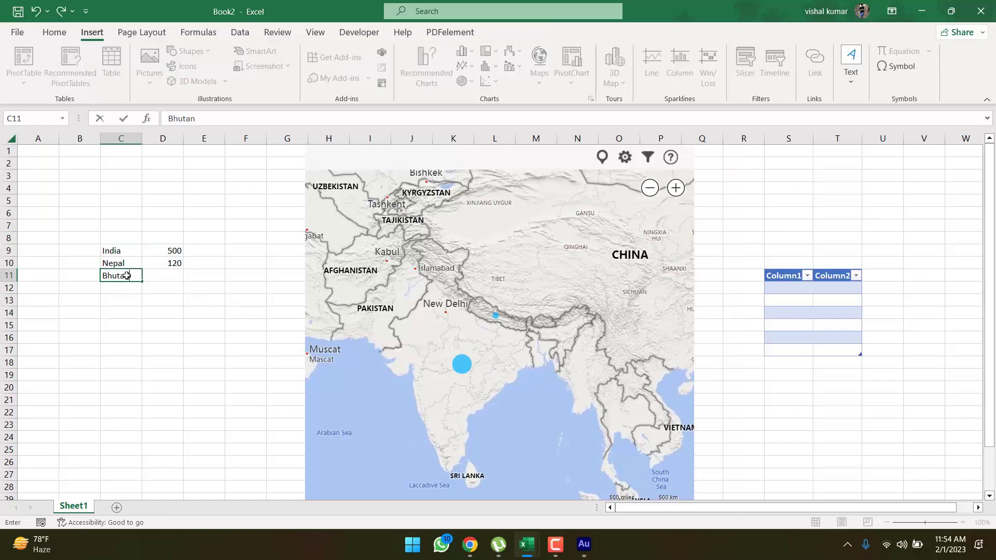
key(Tab)
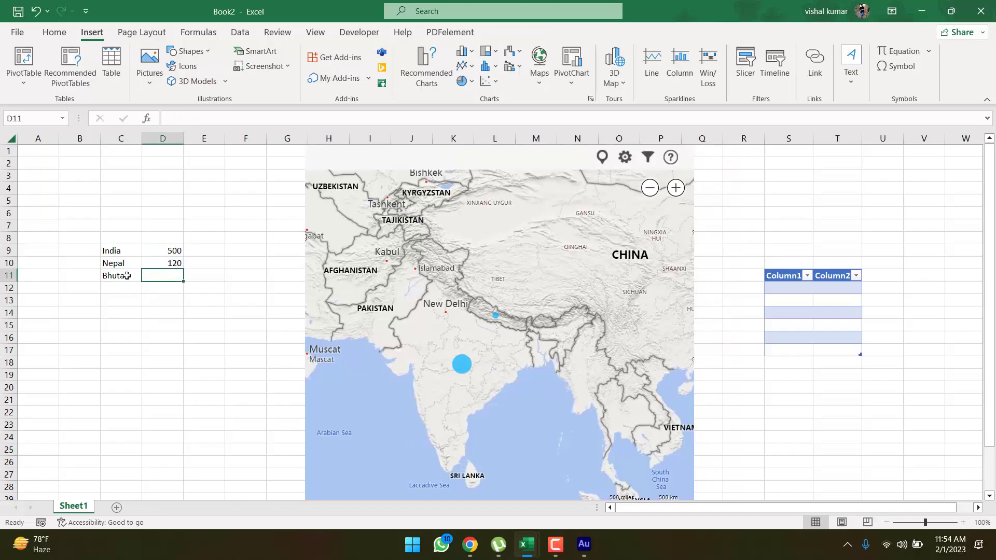
text(80)
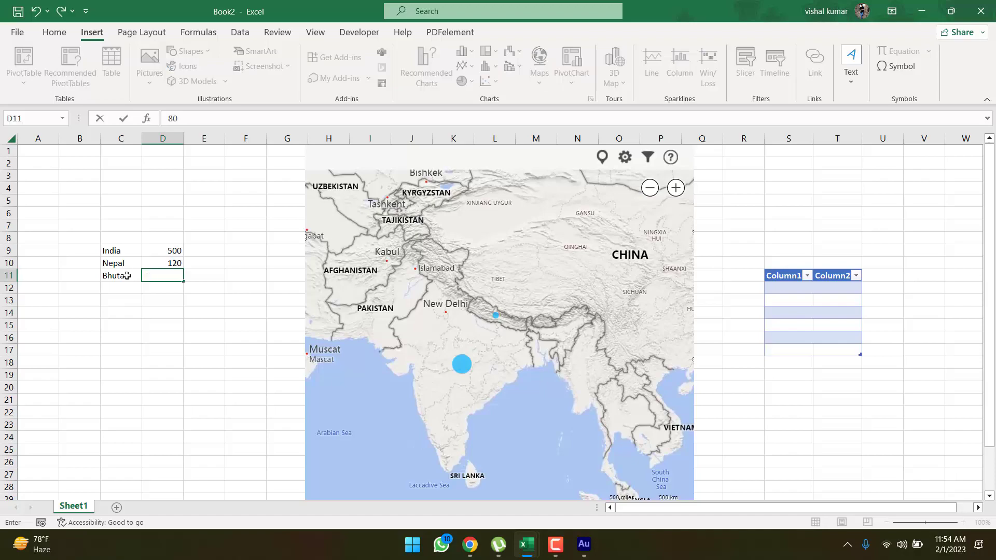
key(Return)
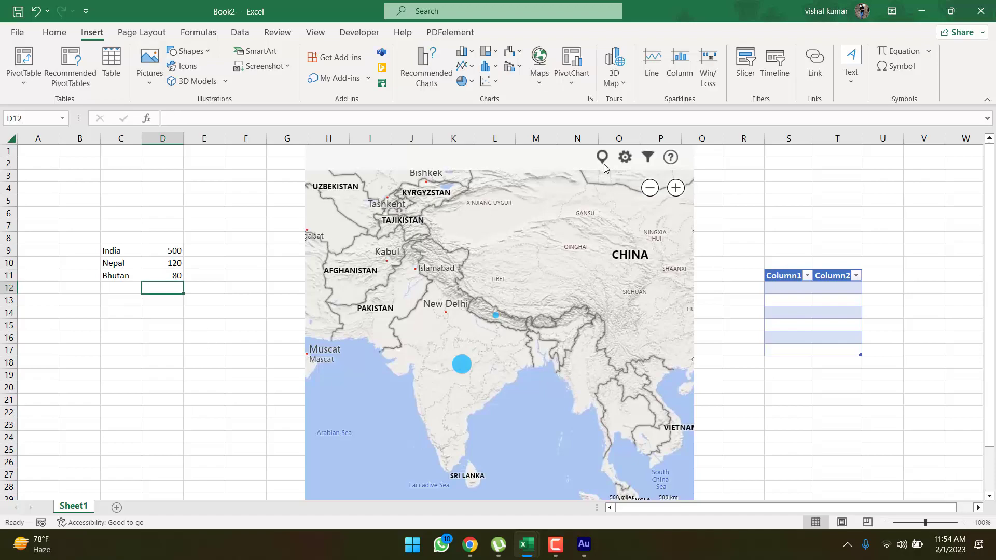
drag(141, 248, 173, 271)
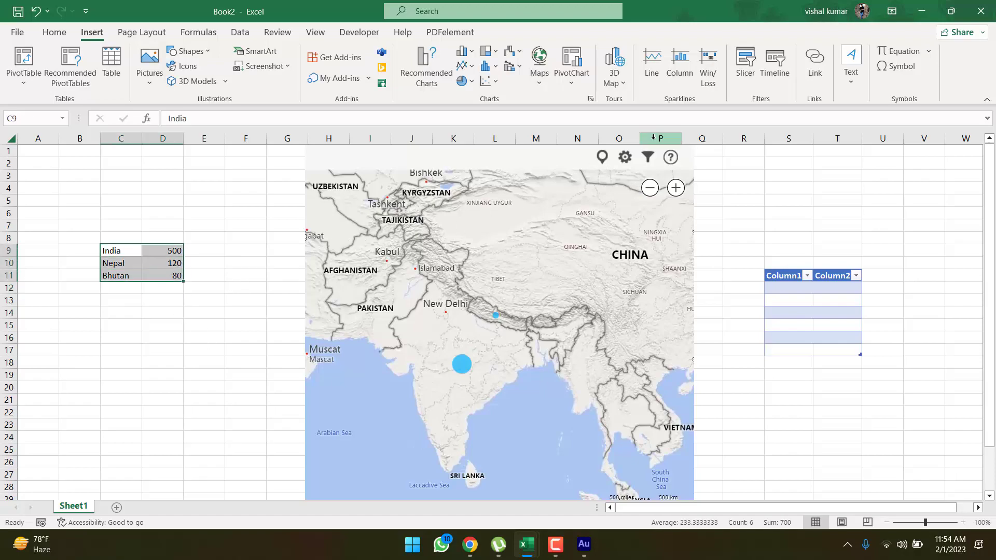
click(603, 157)
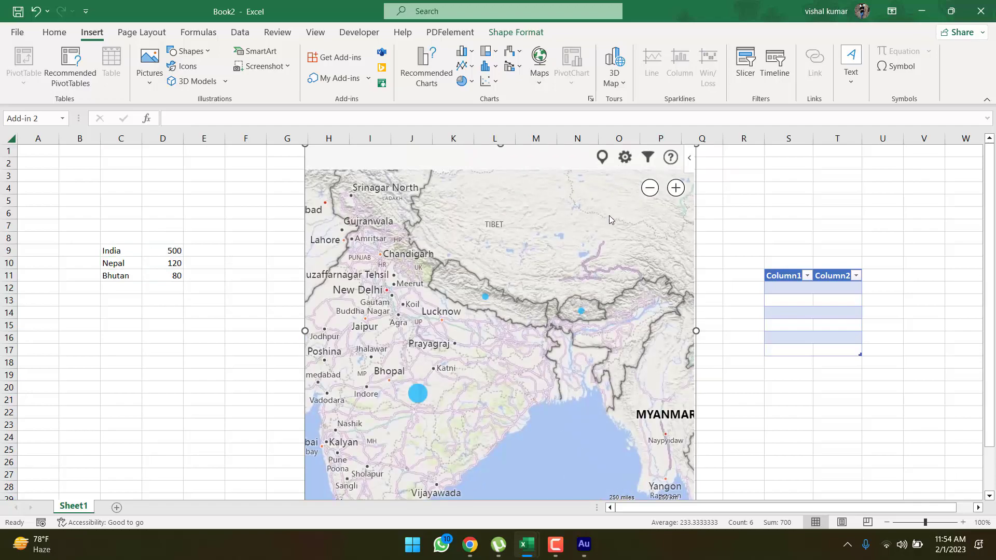
Open the Bing map's settings and keep Road as the map type
click(624, 157)
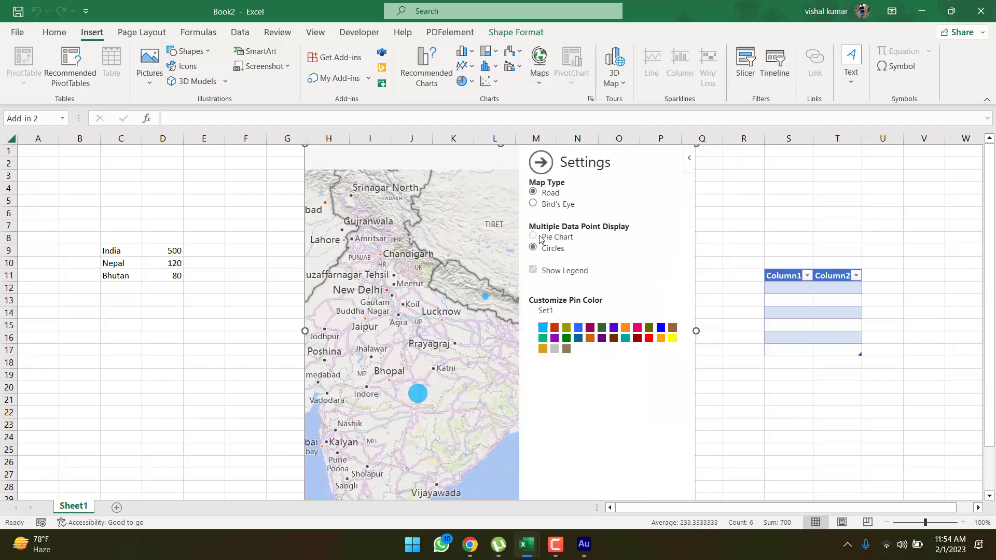
click(534, 192)
click(234, 295)
click(213, 251)
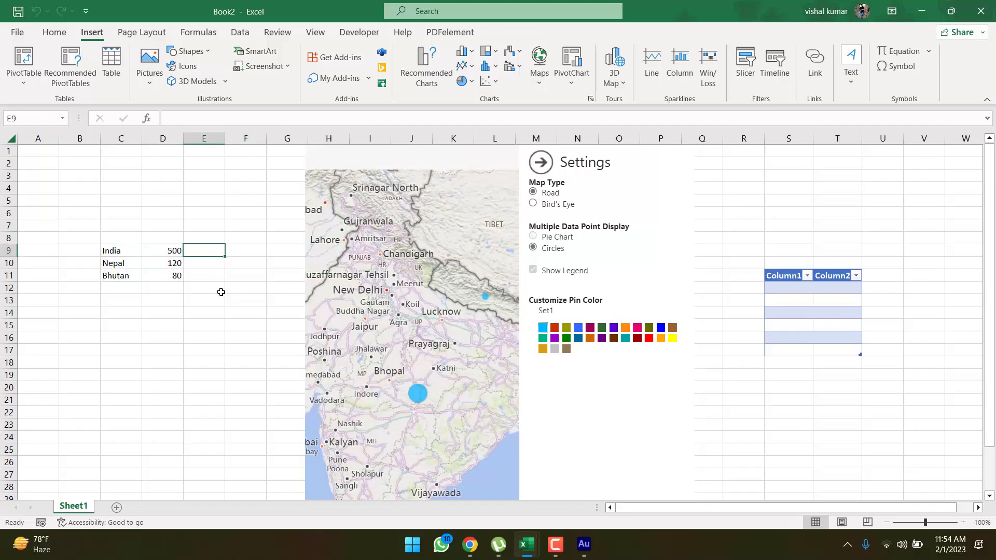
Enter the headers product A in D8 and Product B in E8 above the country values
click(178, 242)
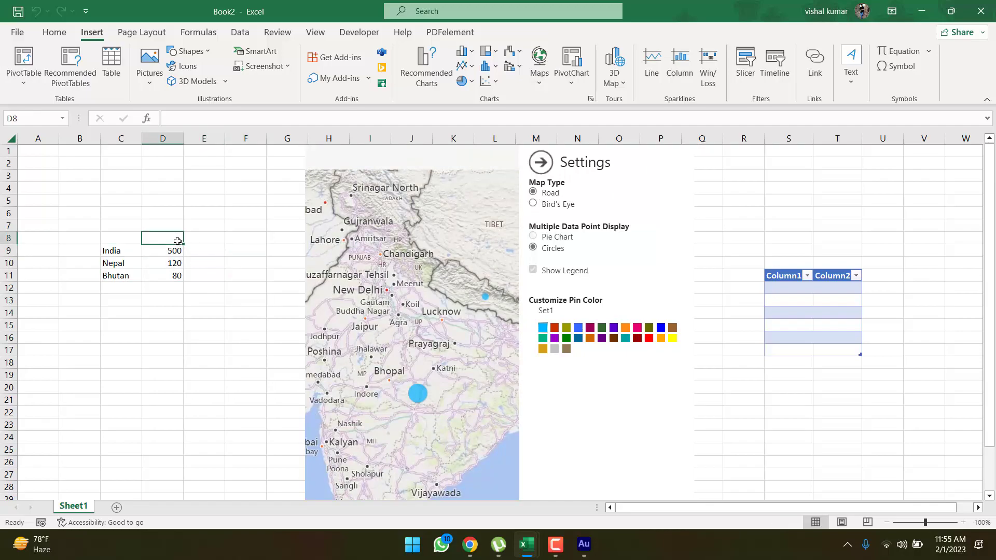
text(product A)
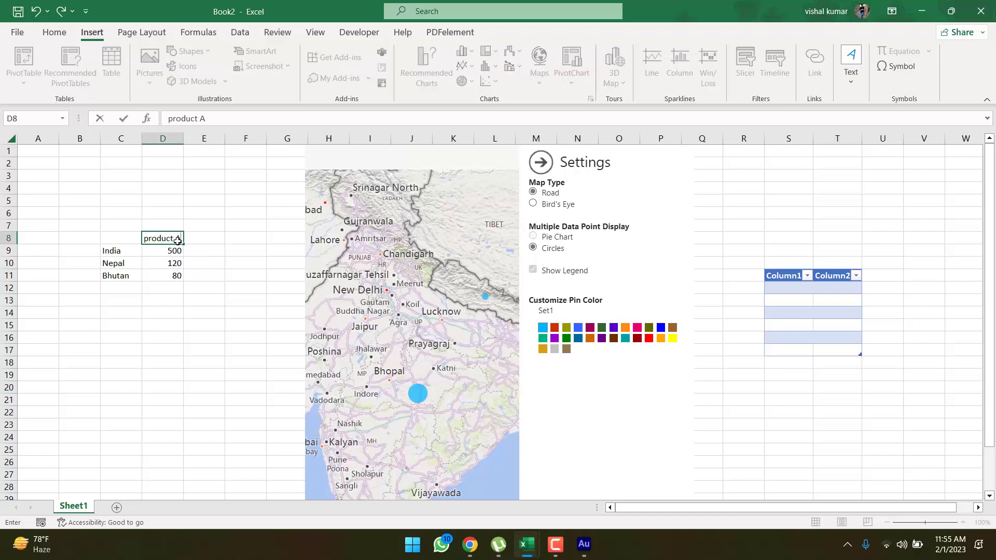
key(Tab)
text(Pr)
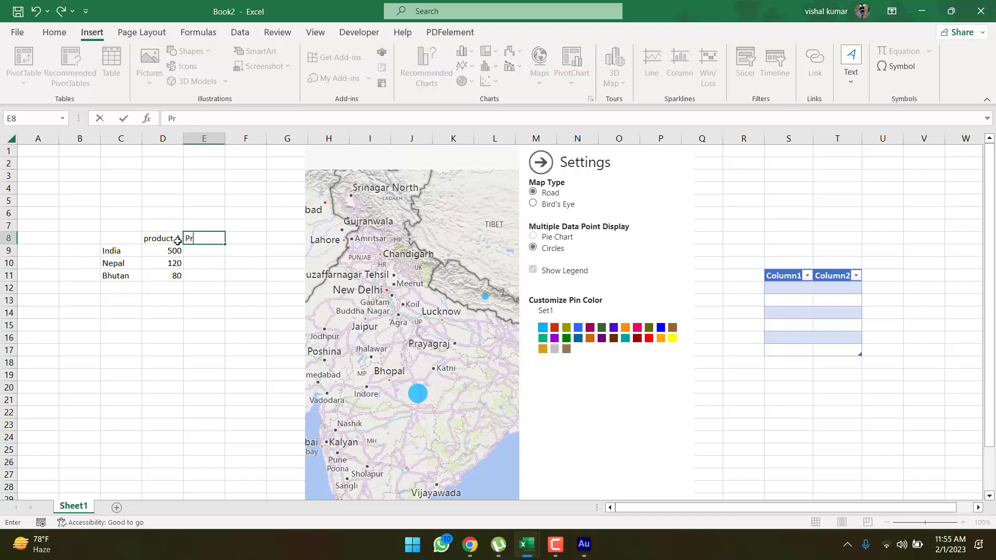
text(oduct b)
key(BackSpace)
text(B)
key(Return)
Fill the Product B column with 220 for India, 100 for Nepal and 120 for Bhutan
text(220)
key(Return)
text(100)
key(Return)
text(120)
click(238, 402)
Close the map settings and plot the two-product data in C8:E11 on the Bing map
drag(131, 238, 222, 279)
click(544, 168)
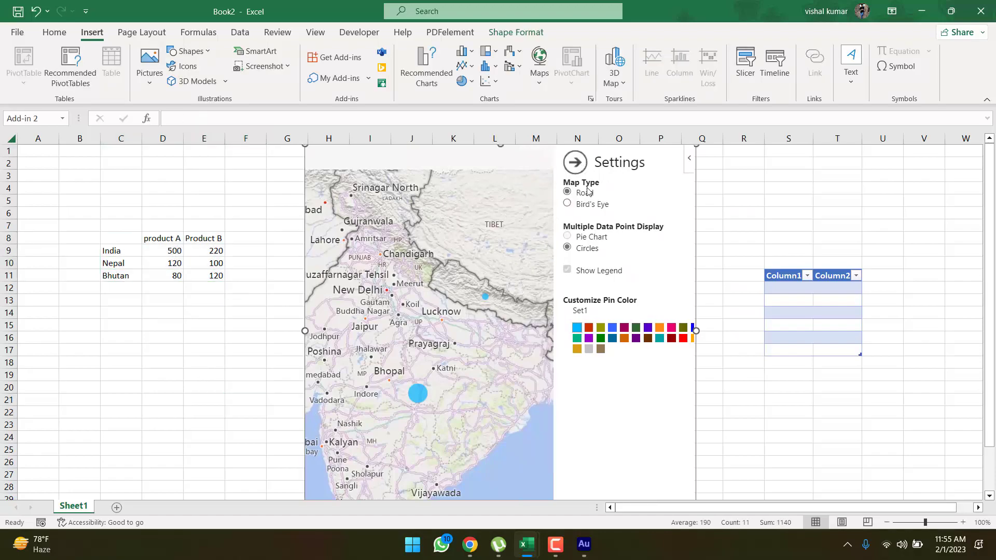
drag(135, 238, 223, 278)
click(603, 158)
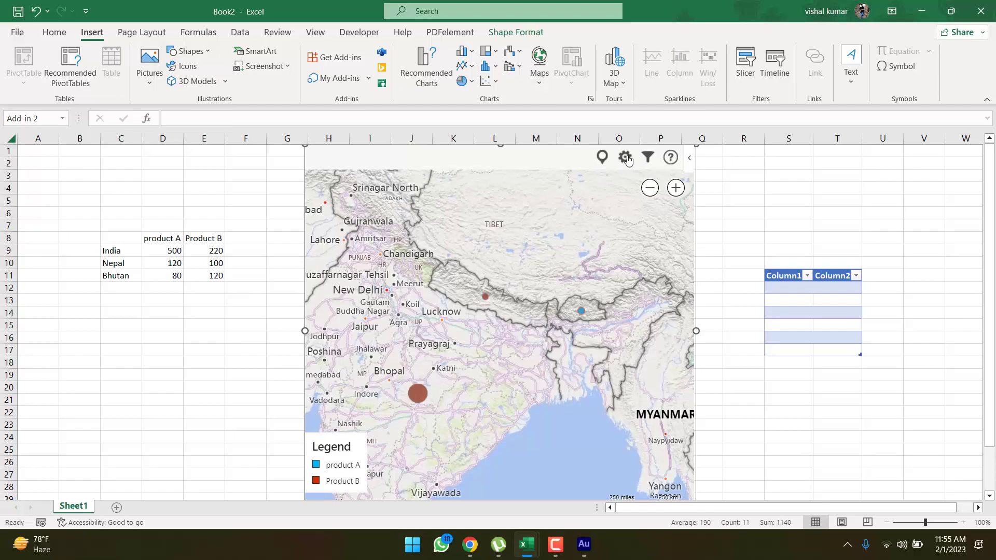
Set the map's multiple data point display to Pie Chart and close the settings
click(625, 157)
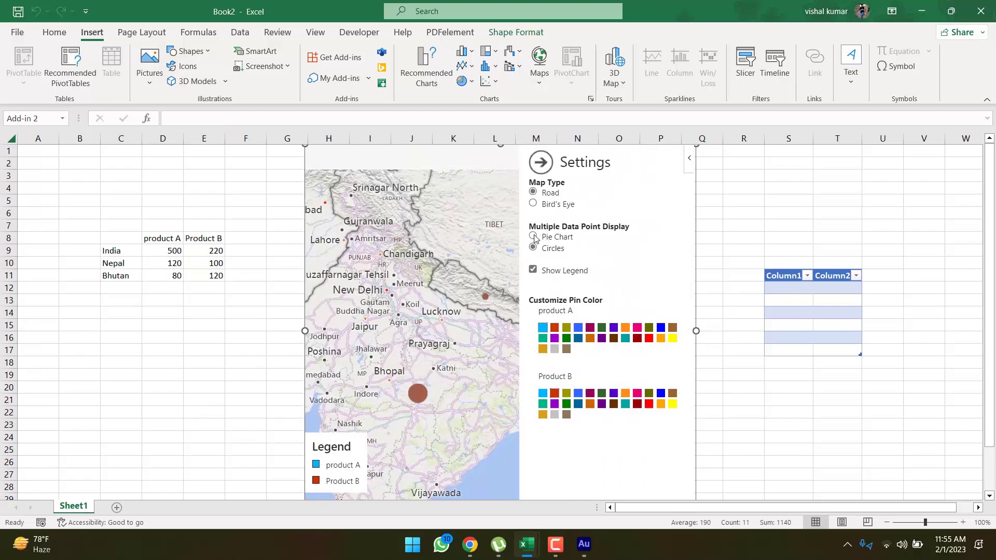
click(534, 237)
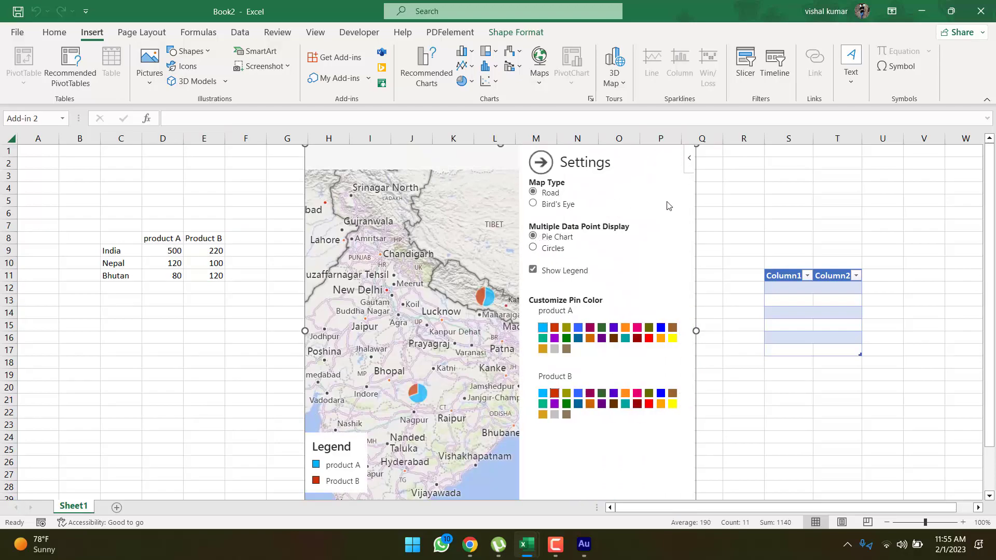
click(549, 168)
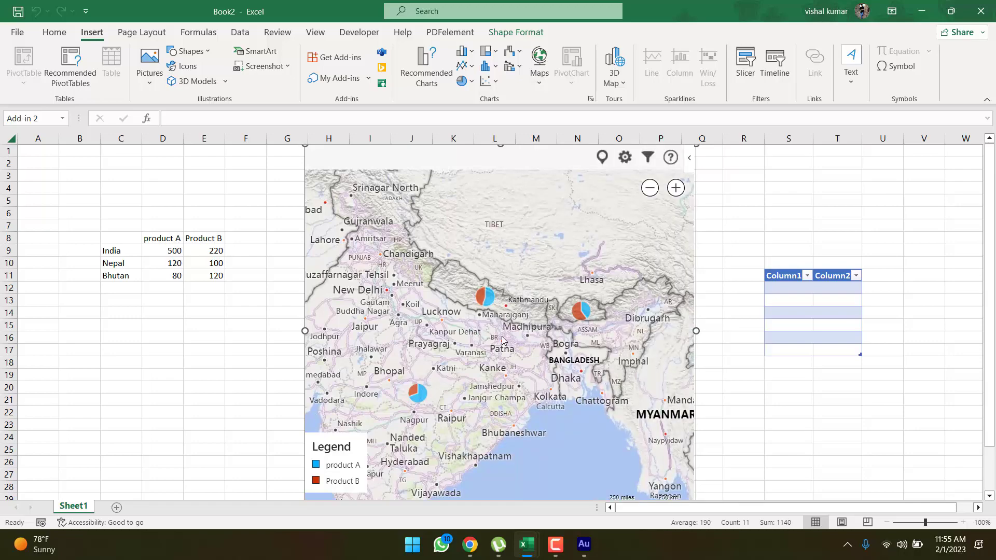
Examine the product pie charts plotted over India, Nepal and Bhutan at different map positions and zoom levels
drag(116, 251, 121, 275)
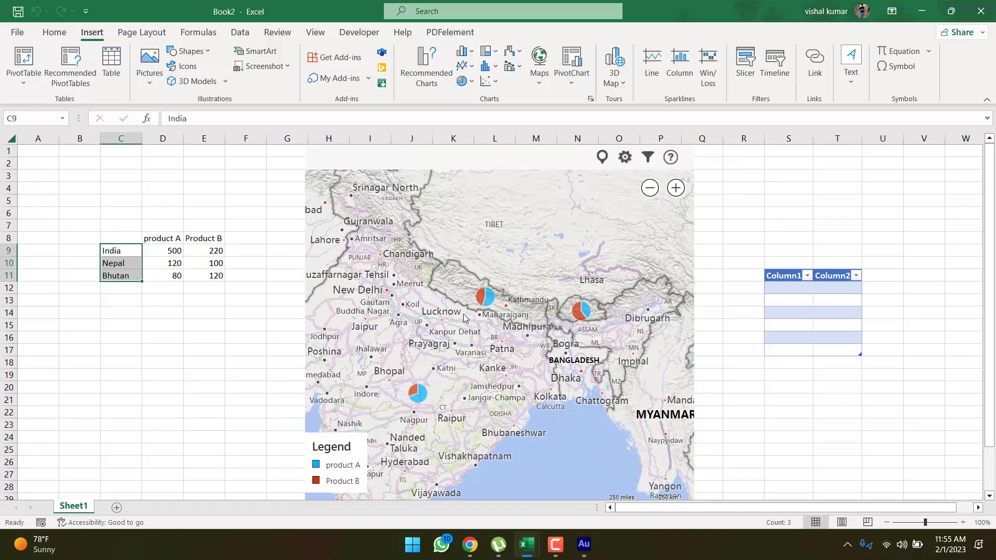
scroll(465, 318, down, 2)
scroll(622, 228, up, 2)
drag(620, 224, 670, 241)
drag(548, 290, 564, 255)
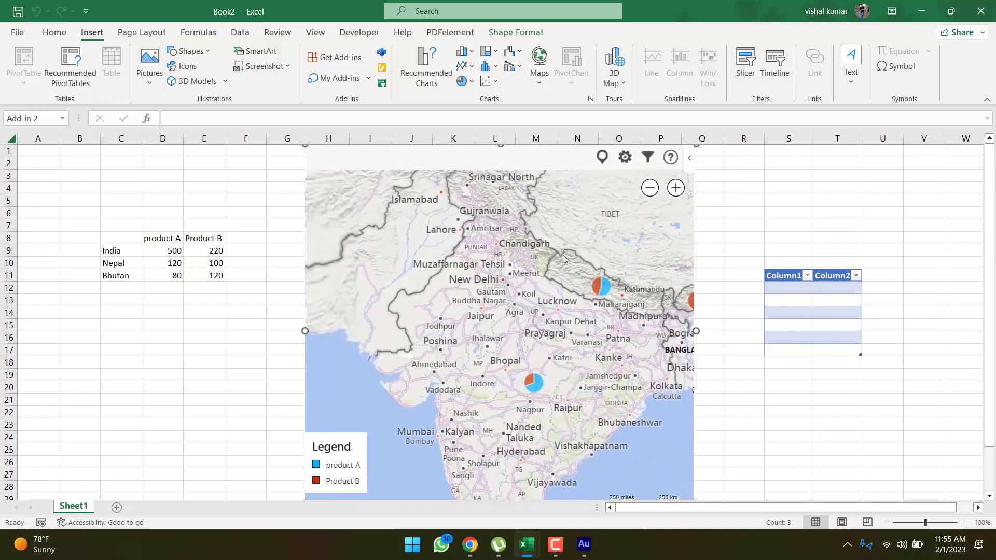
click(649, 189)
click(648, 191)
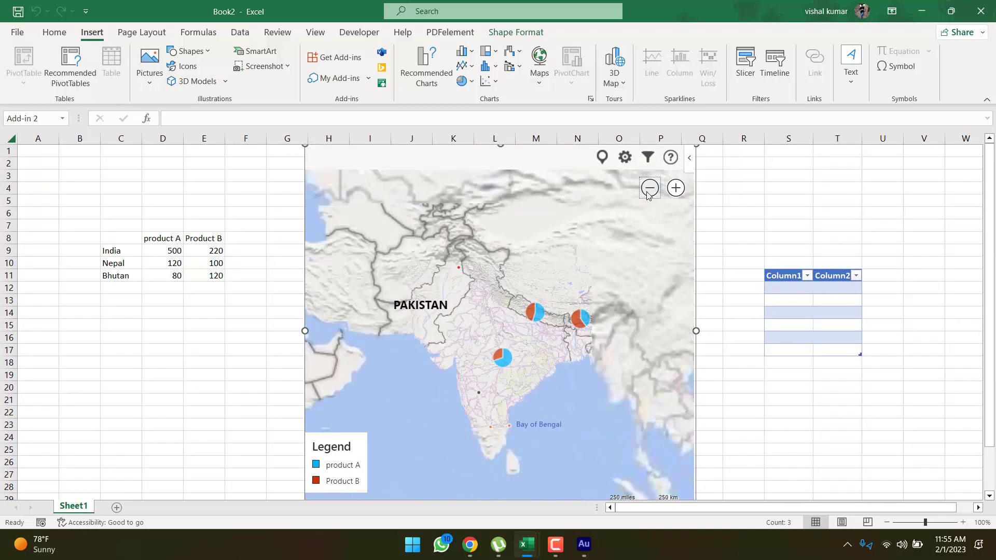
click(649, 189)
click(675, 188)
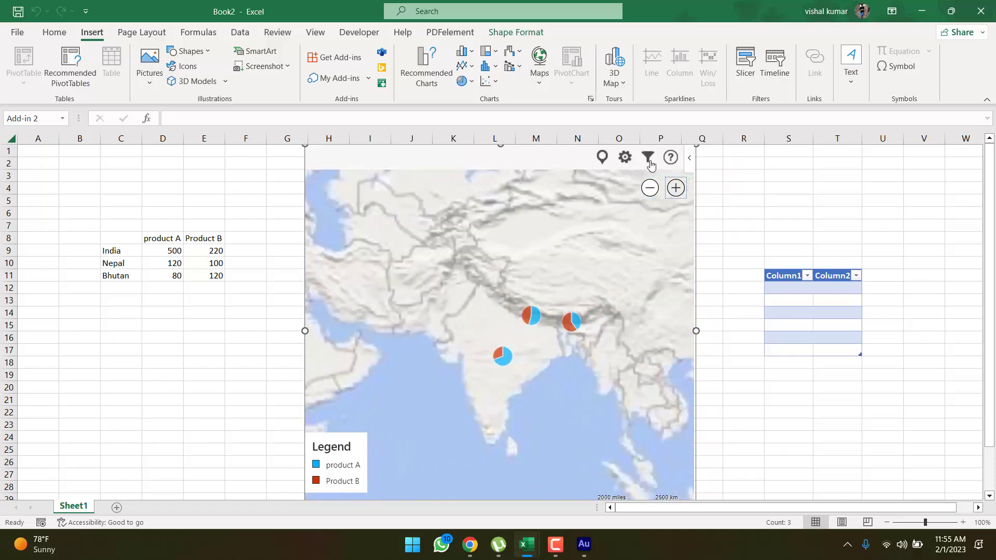
Try red as the pin color for product A, then set product A to dark green and Product B to orange
click(625, 157)
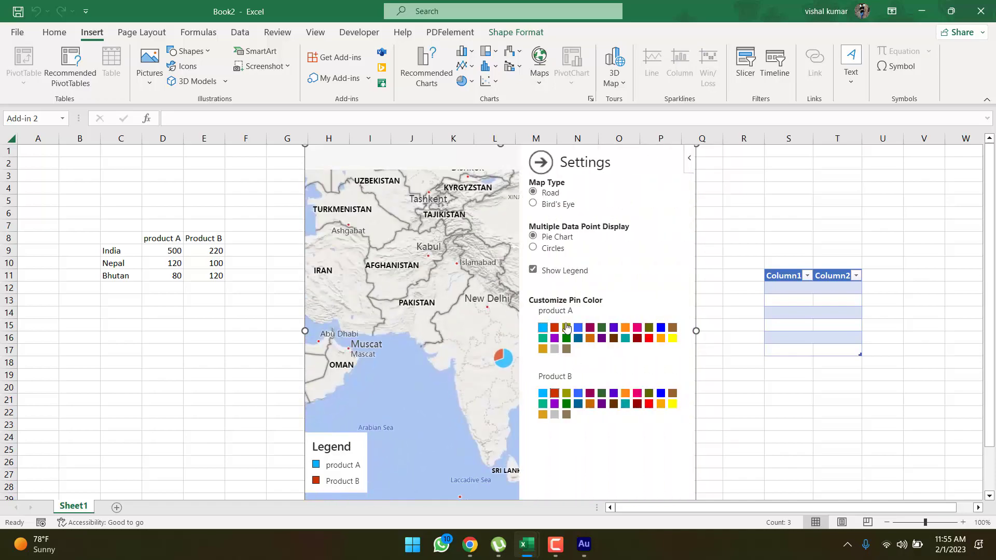
click(555, 328)
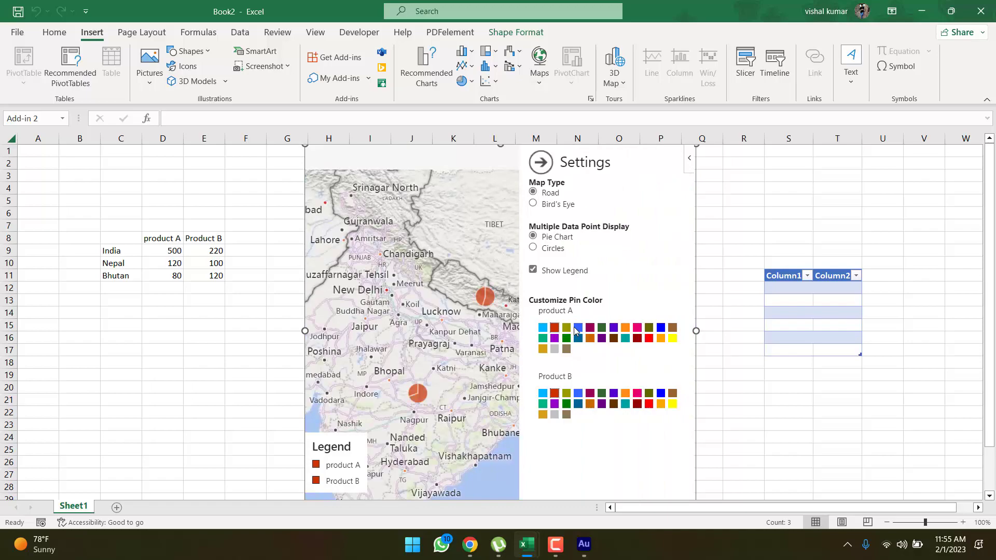
click(602, 328)
click(625, 393)
click(776, 222)
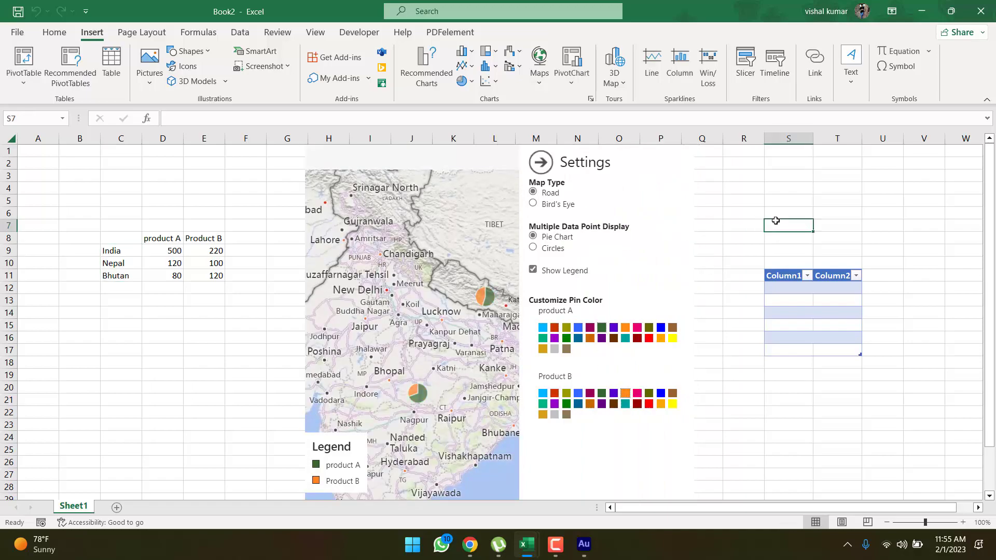